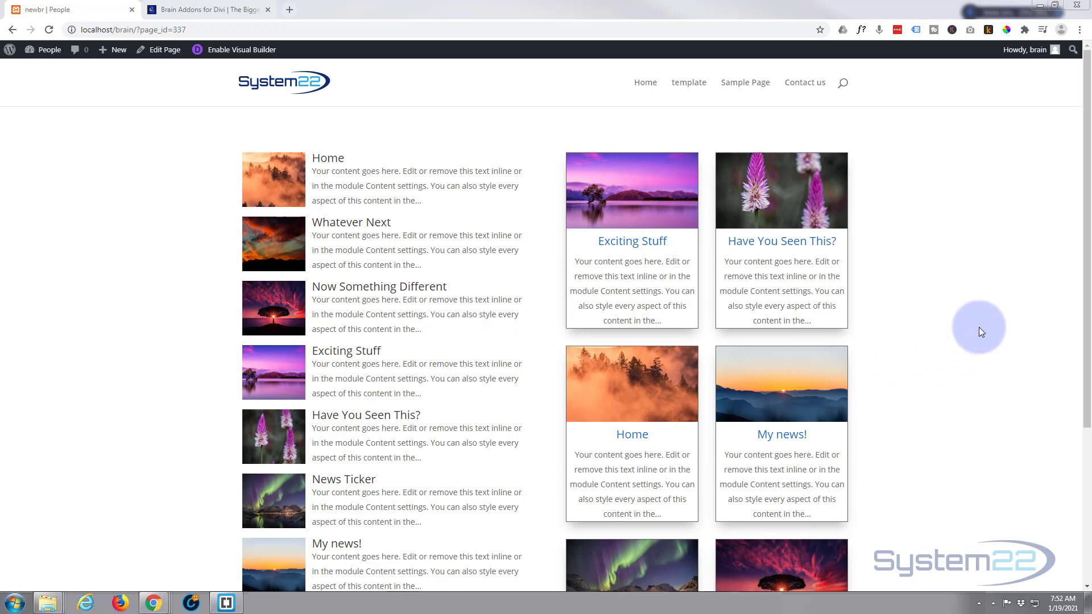
Step: Browse the Brain Addons website in the second tab, looking over its free and premium module lists
left_click(208, 12)
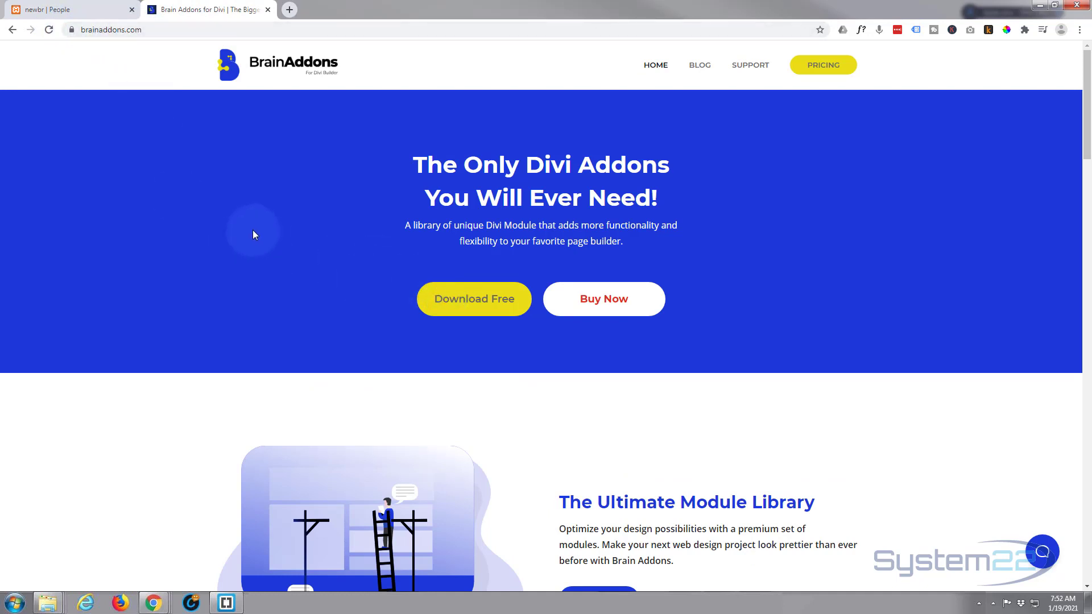
scroll(254, 233, "down", 2)
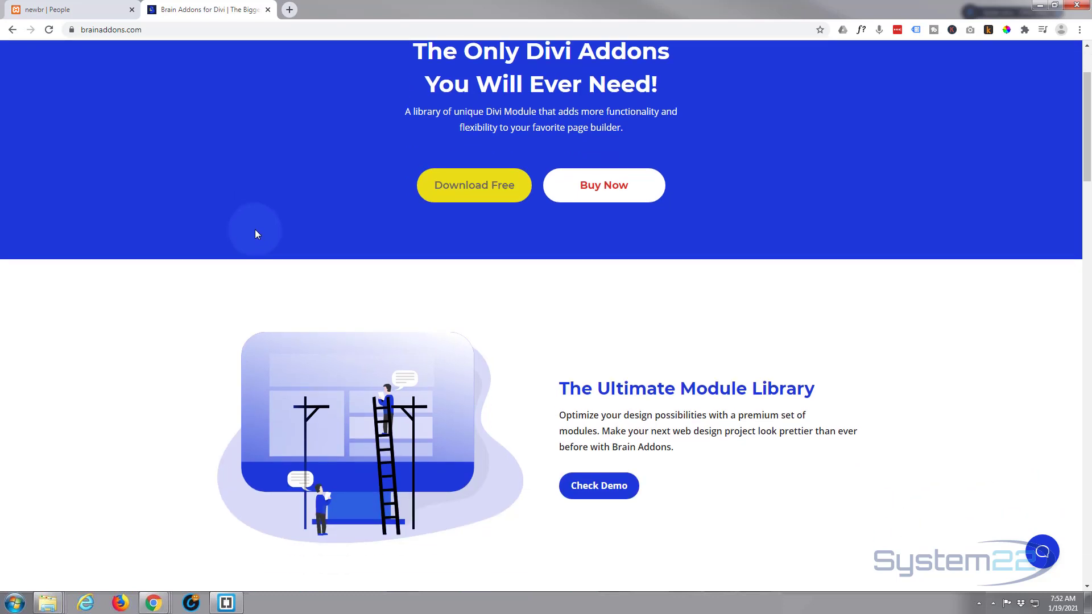
scroll(254, 233, "down", 7)
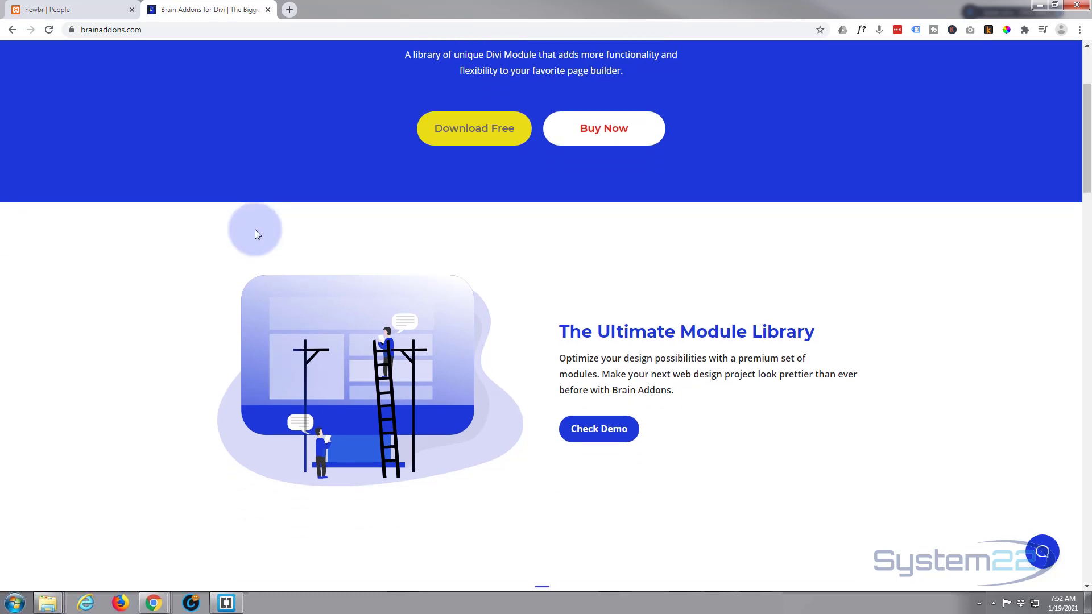
scroll(255, 229, "down", 3)
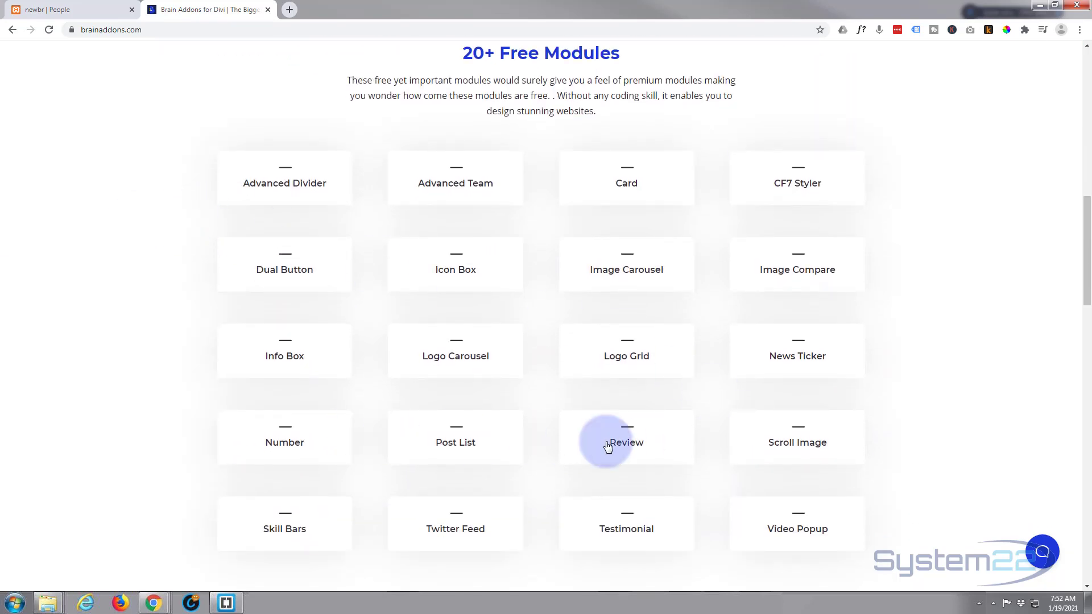
scroll(541, 394, "down", 1)
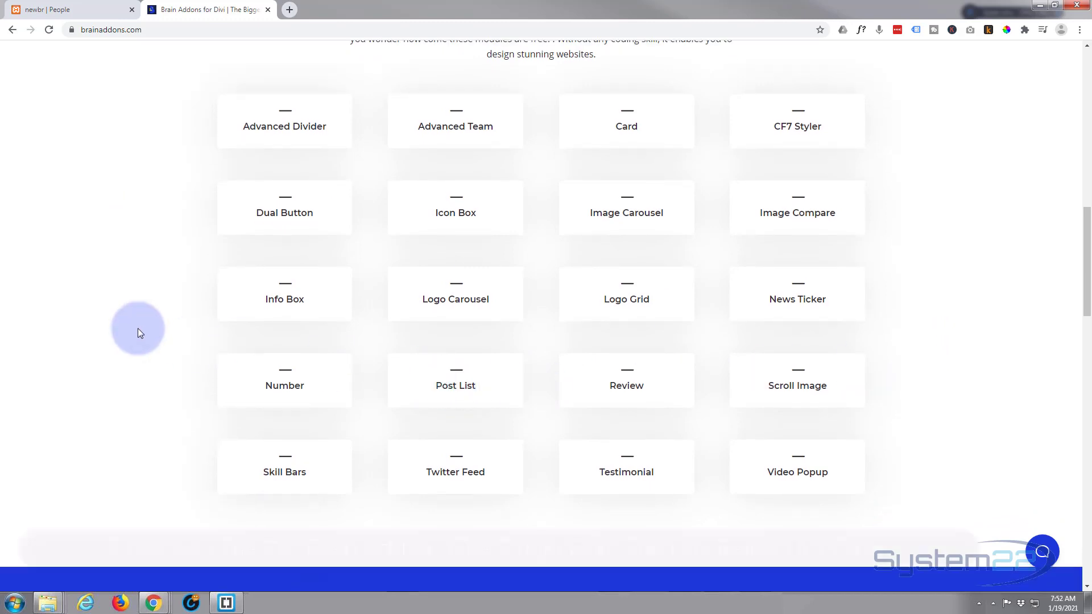
scroll(137, 329, "down", 3)
scroll(138, 327, "down", 6)
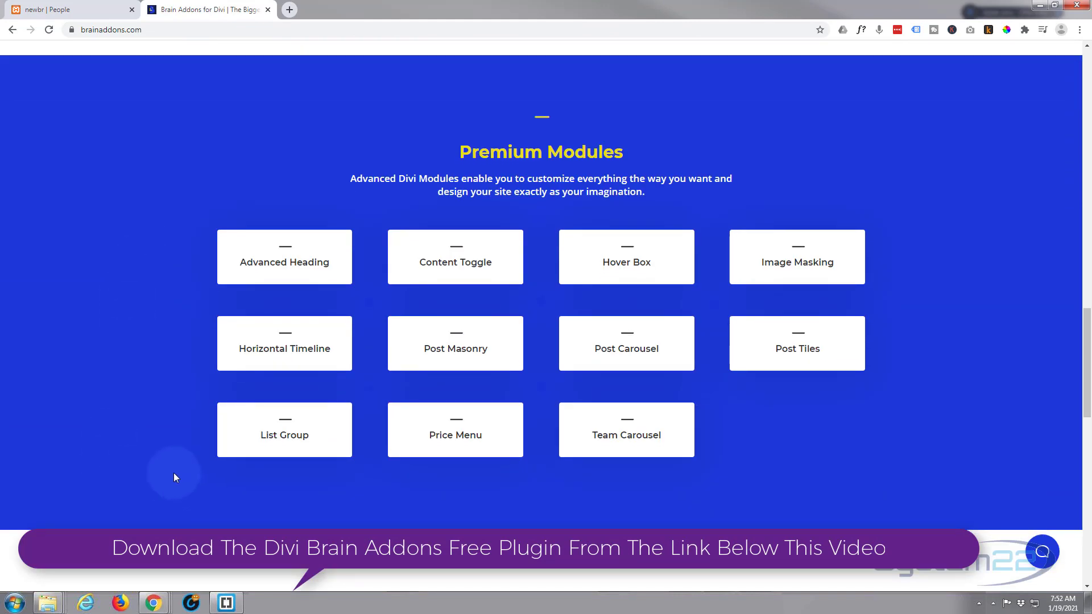
scroll(174, 476, "up", 11)
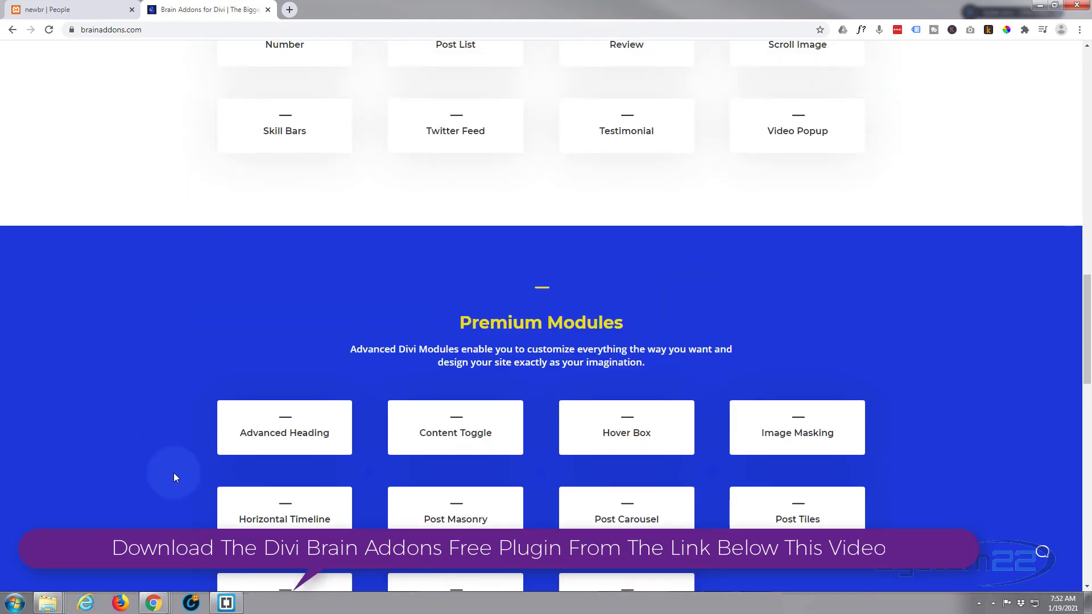
scroll(173, 477, "up", 10)
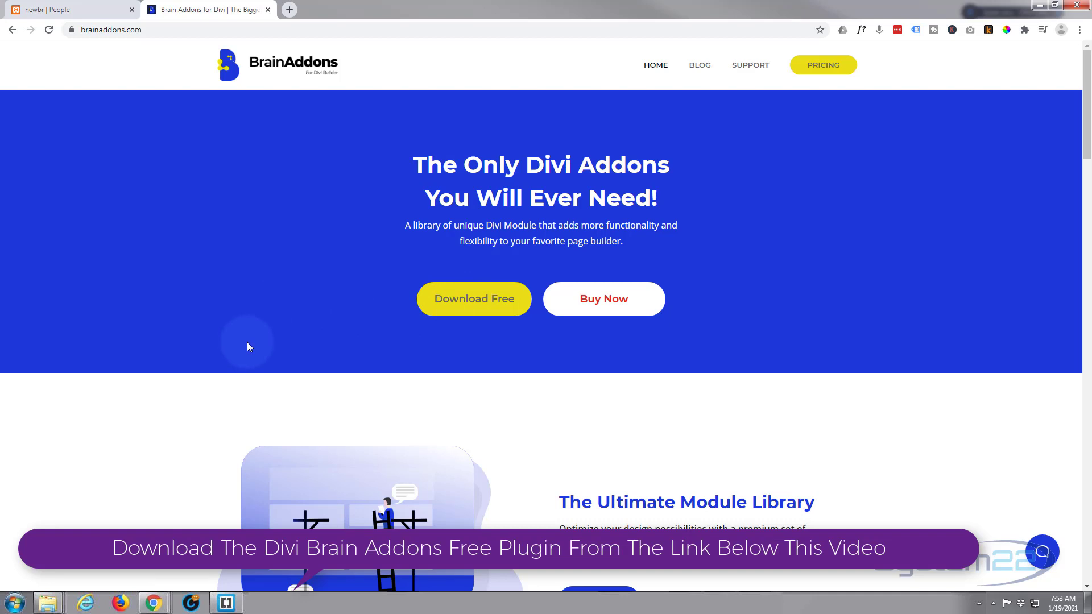
Step: Switch back to the page's tab and open the page in the Visual Builder
left_click(52, 9)
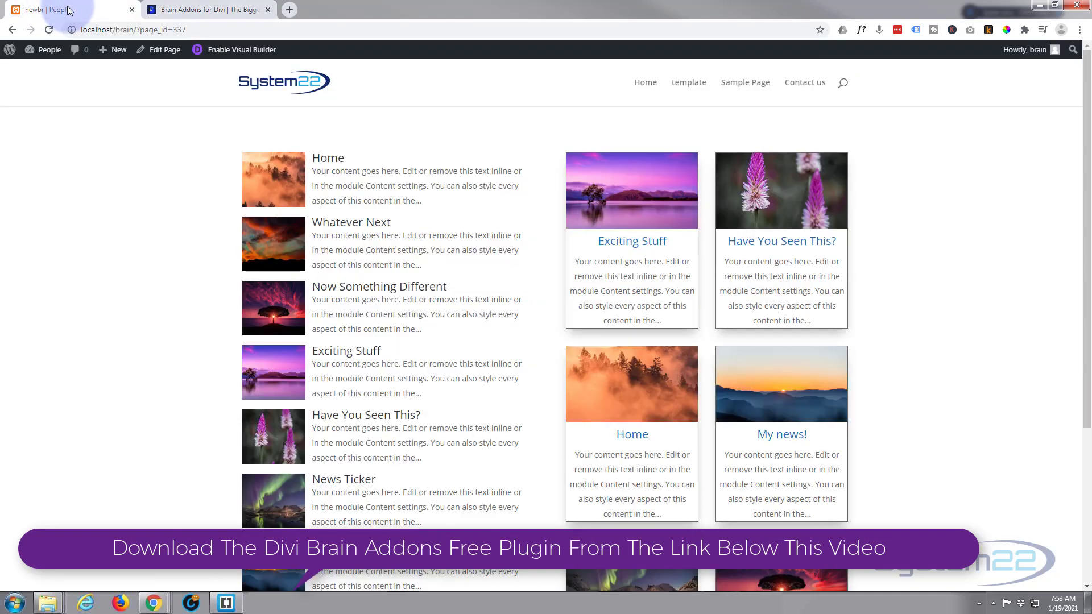
left_click(242, 50)
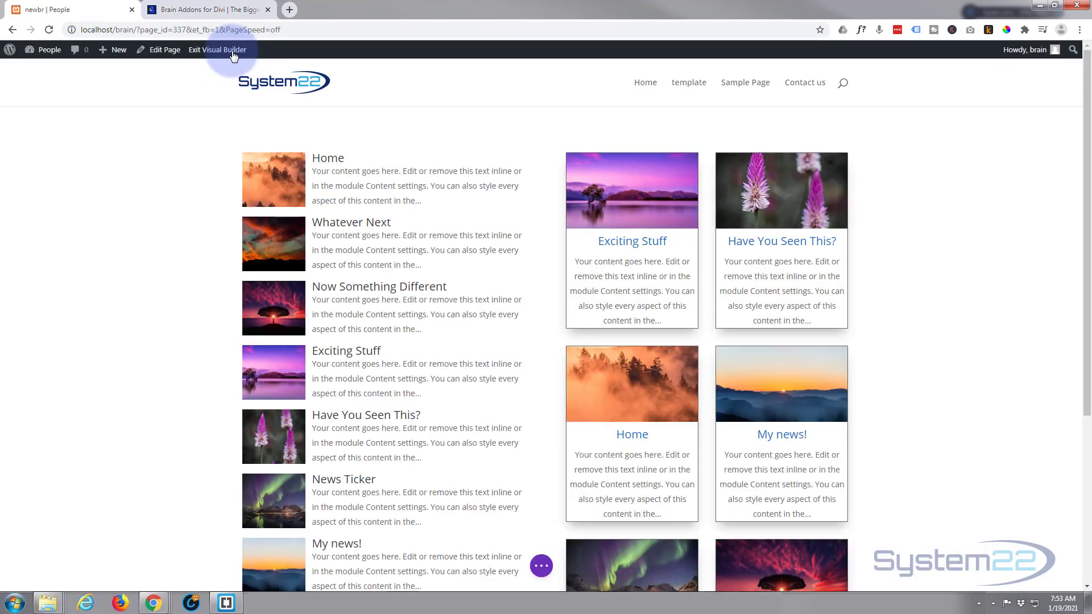
mouse_move(156, 188)
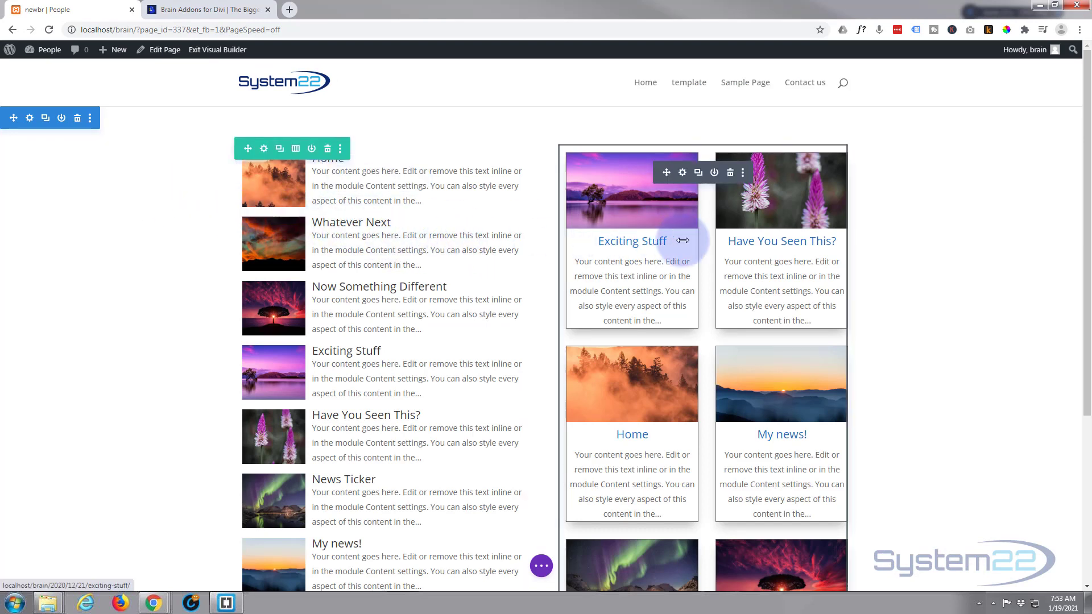
Step: Delete both existing post modules from the two-column row
left_click(730, 172)
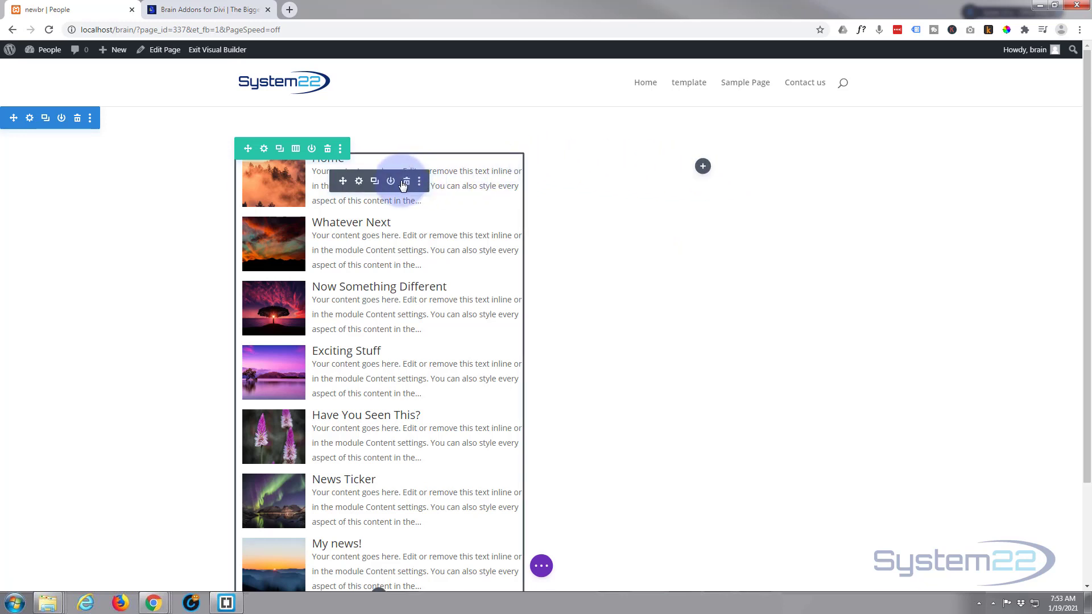
left_click(407, 181)
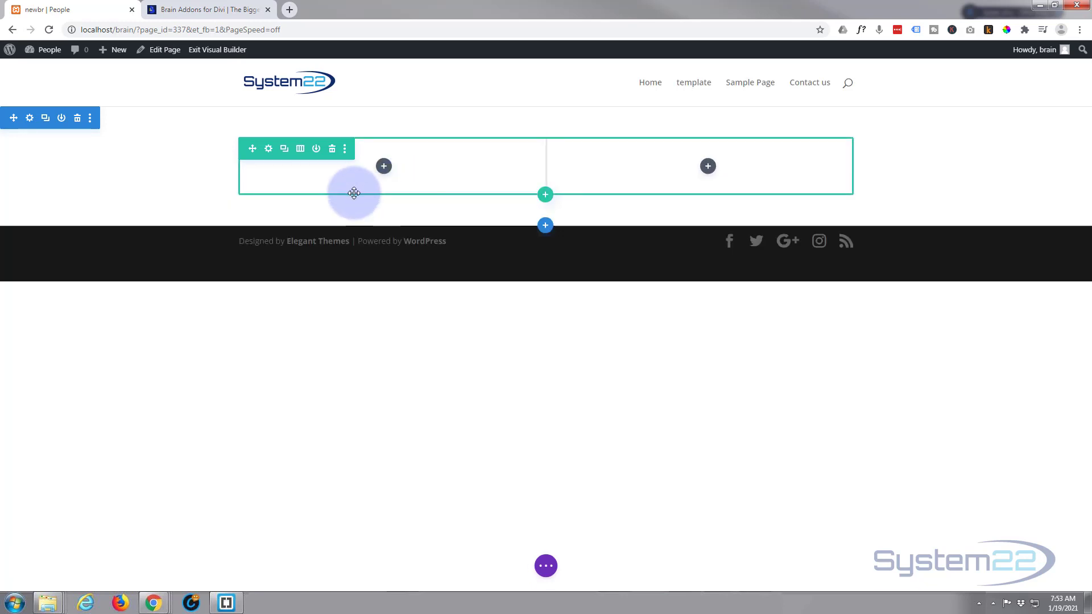
Step: Insert a Brain Post List module into the row's left column
left_click(383, 167)
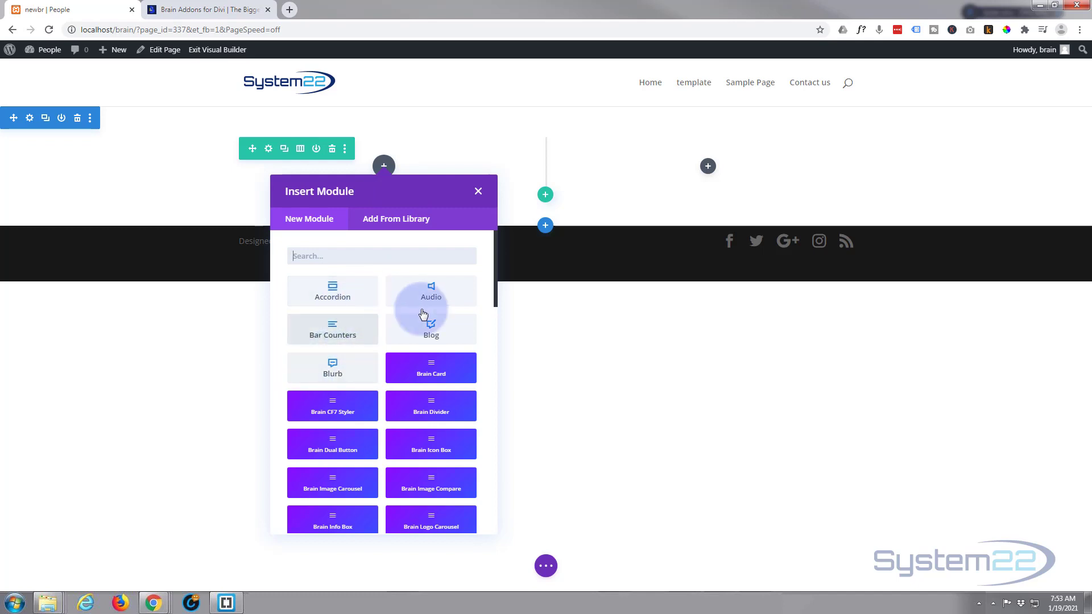
scroll(341, 335, "down", 5)
scroll(345, 335, "down", 10)
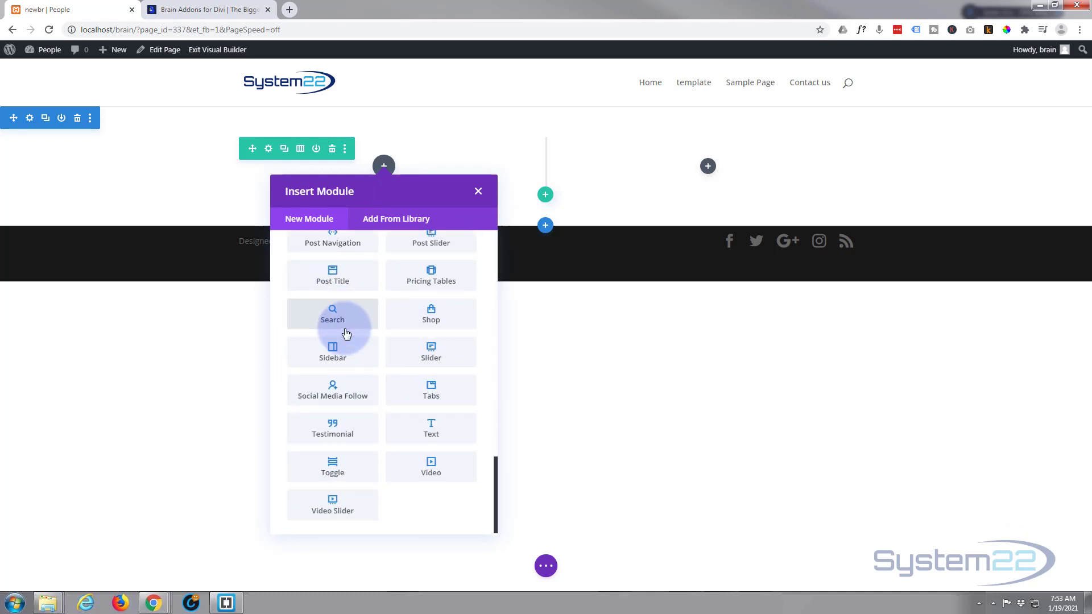
scroll(345, 334, "up", 2)
scroll(377, 419, "down", 2)
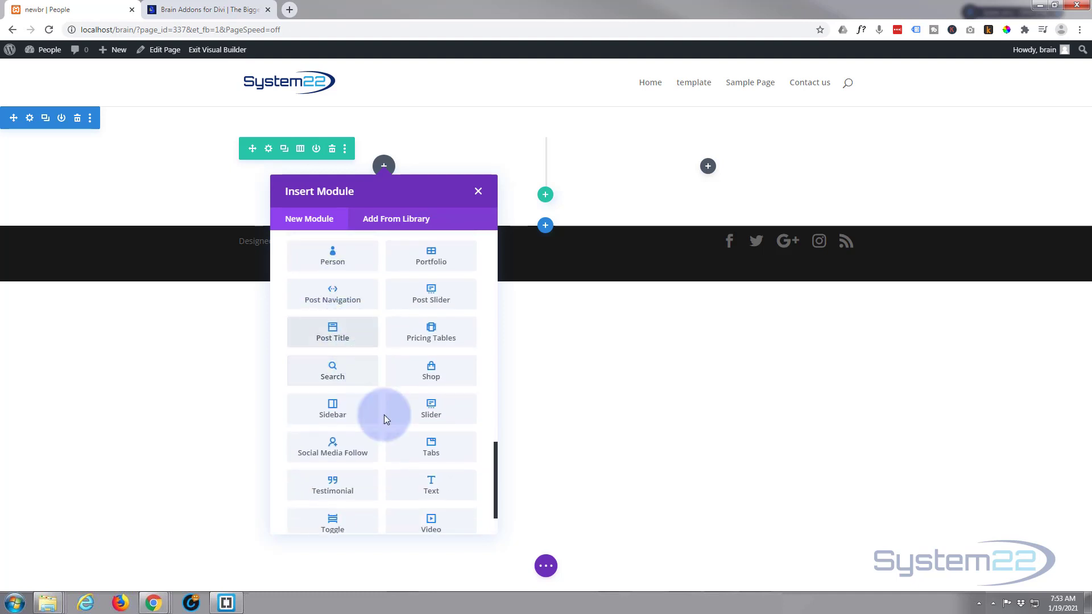
scroll(384, 448, "up", 8)
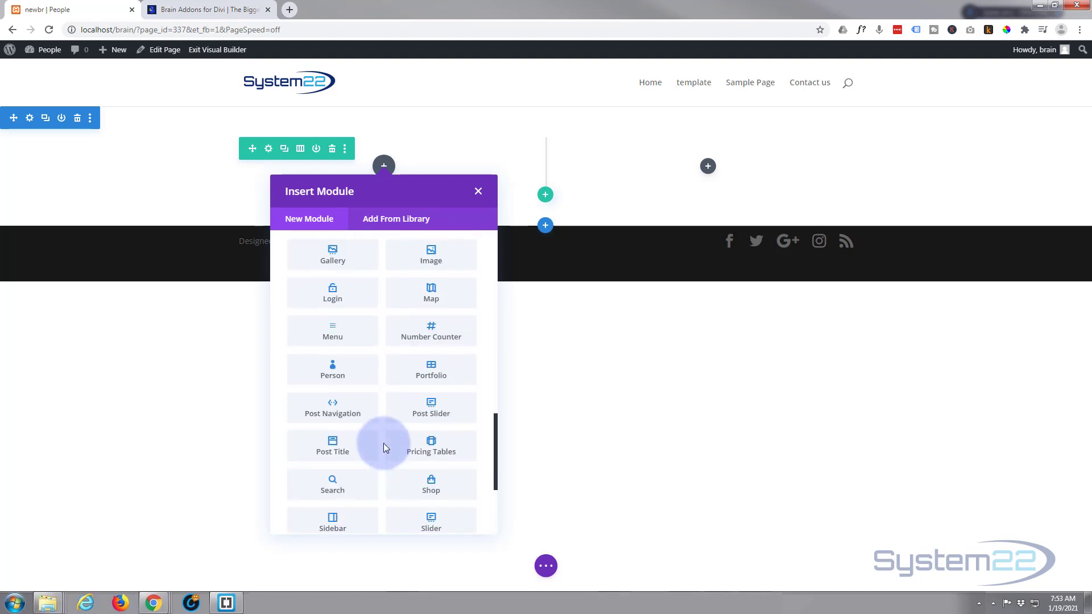
scroll(383, 446, "up", 2)
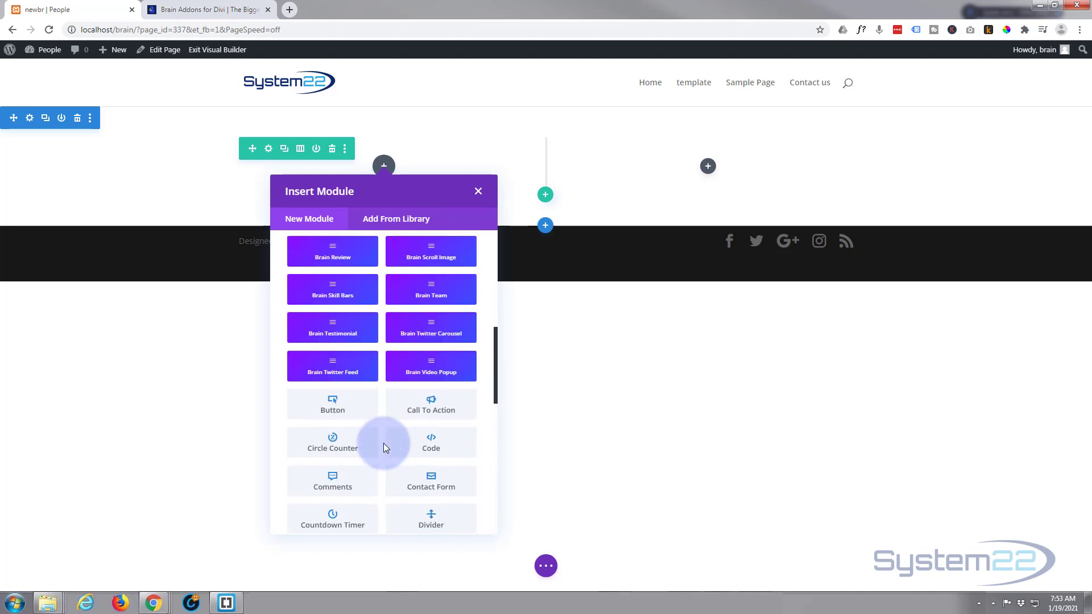
scroll(383, 447, "up", 2)
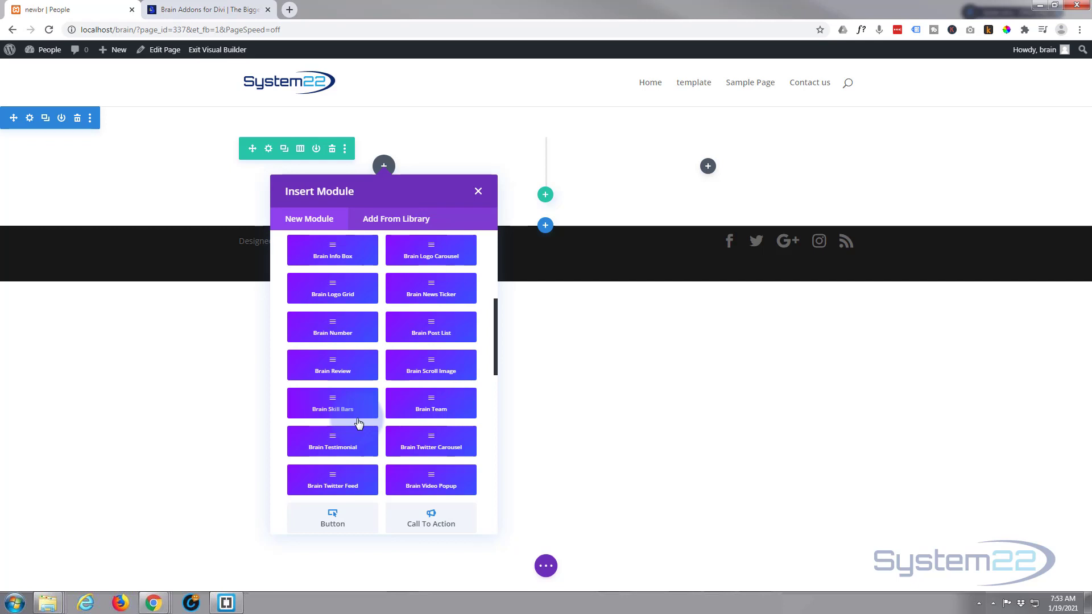
scroll(358, 423, "up", 2)
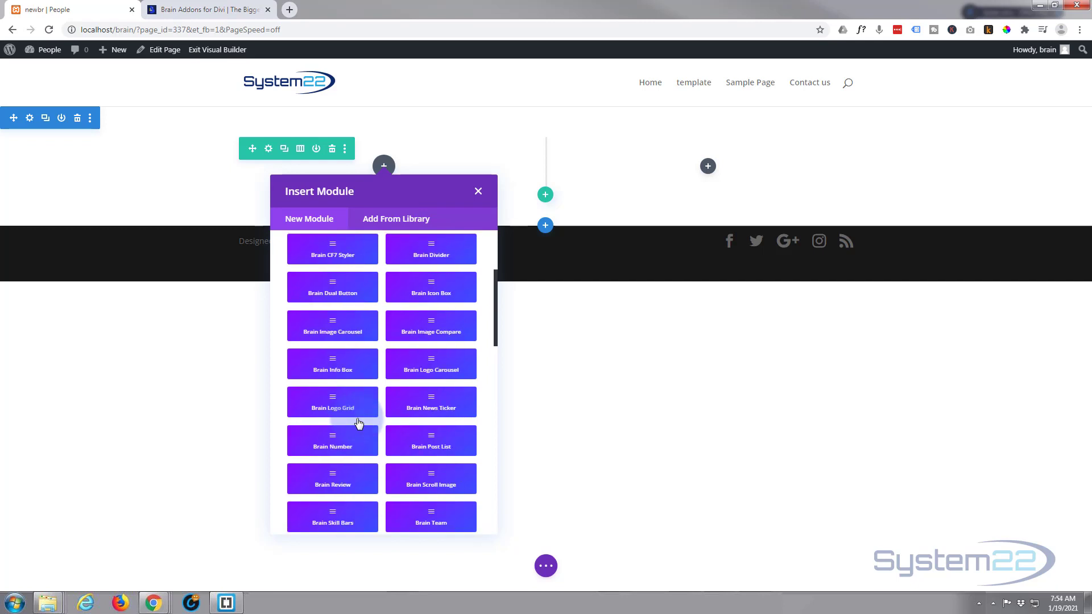
left_click(431, 444)
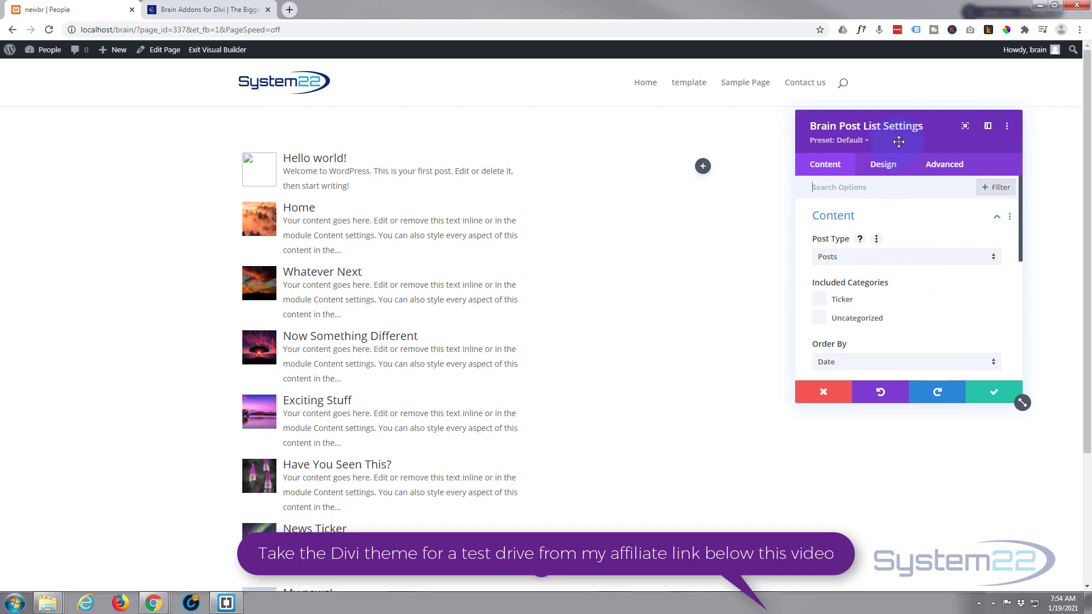
Step: Keep the post type as Posts and include only the Ticker category in the post list
left_click_drag(896, 138, 744, 141)
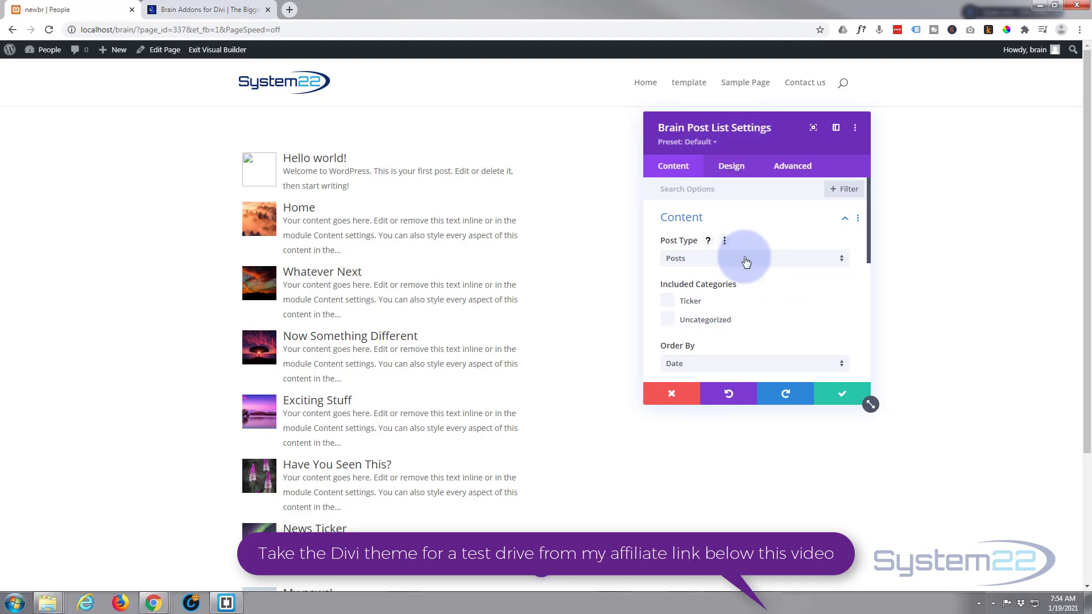
left_click(744, 259)
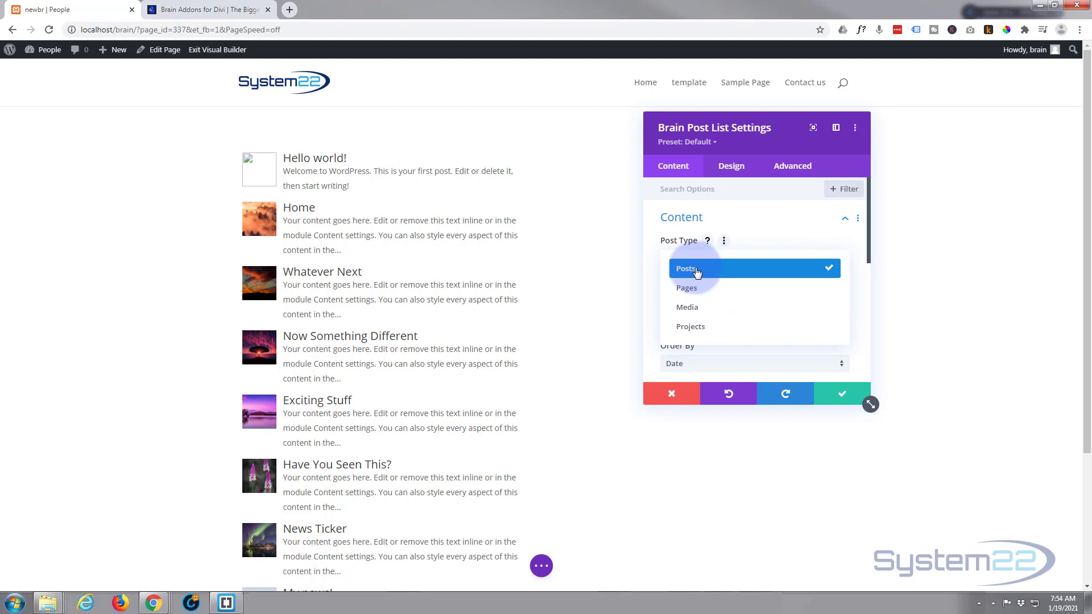
left_click(767, 220)
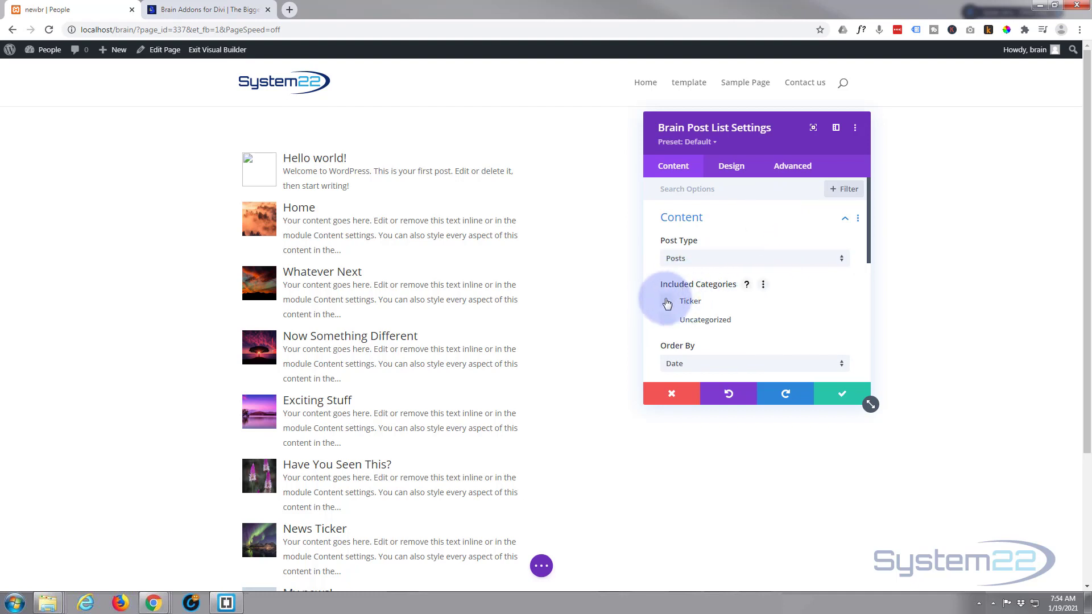
left_click(666, 301)
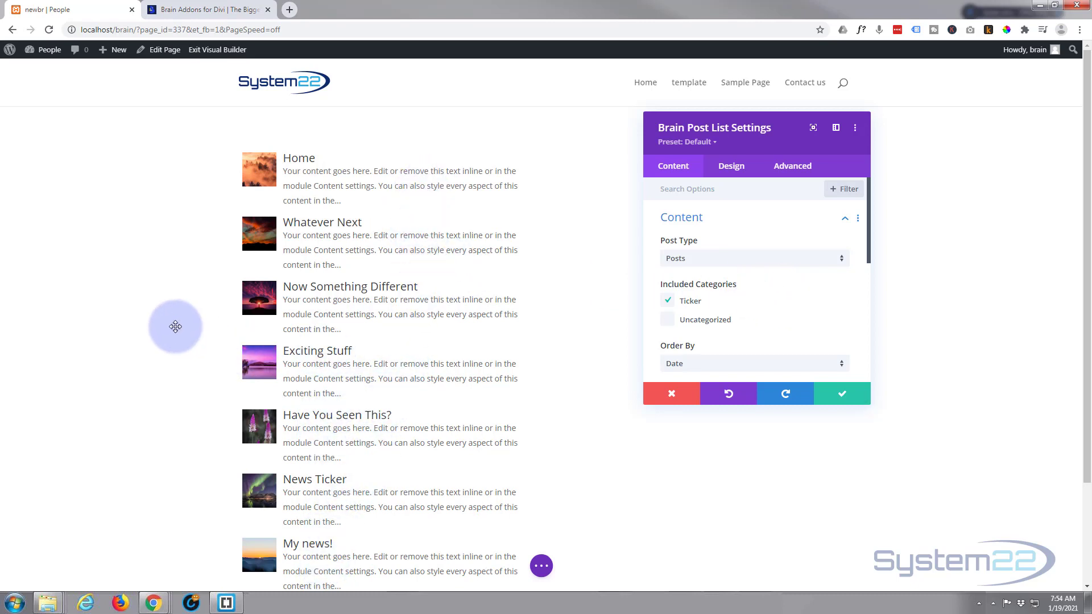
Step: Review the post list's Order By, Sorted By and Post Count options
scroll(174, 325, "down", 2)
scroll(176, 326, "up", 2)
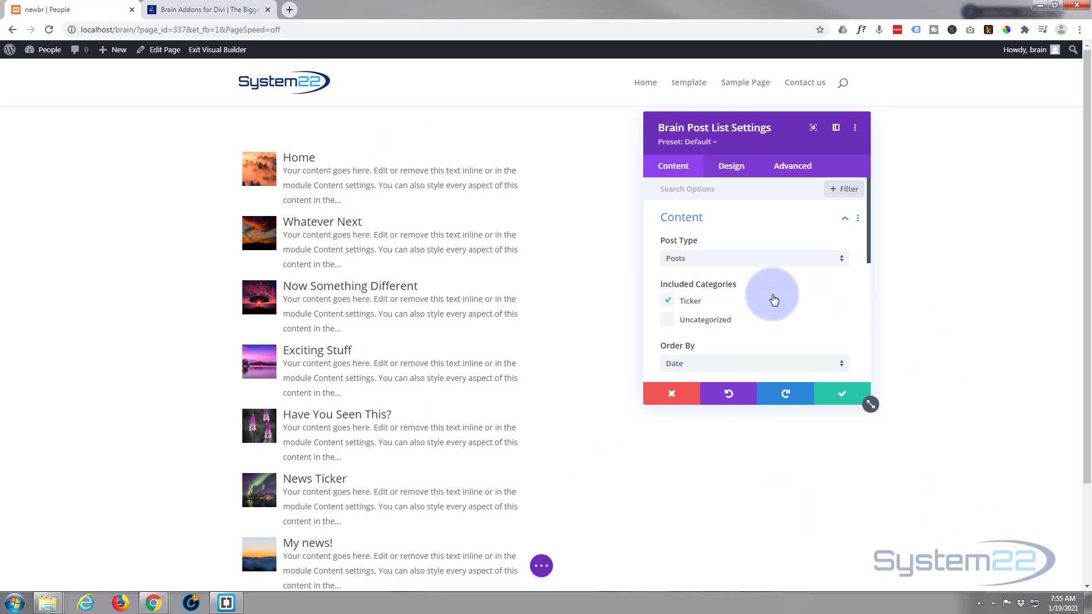
scroll(770, 298, "down", 2)
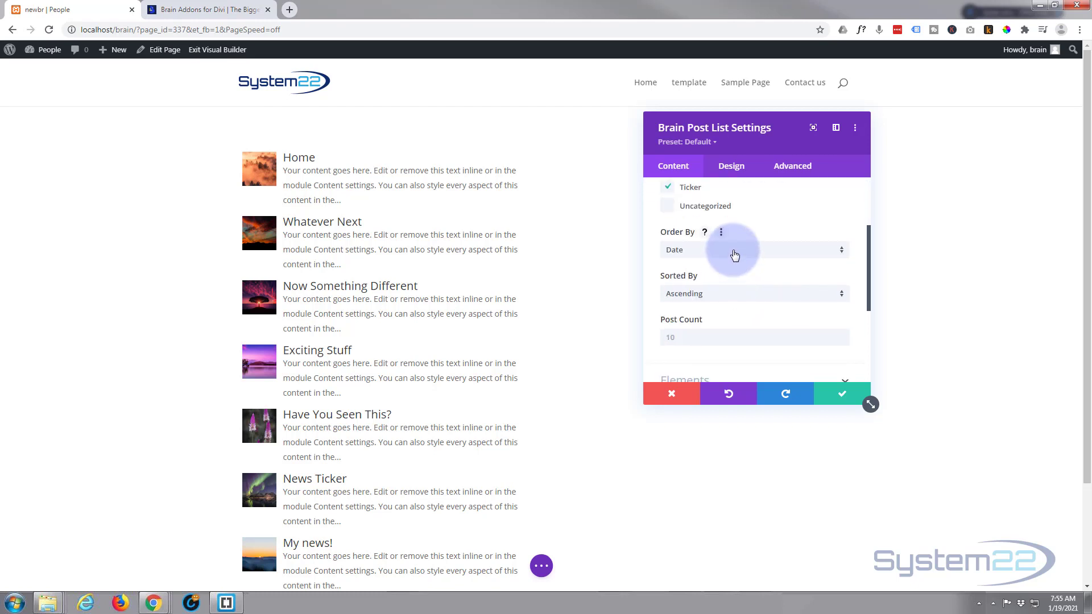
left_click(733, 250)
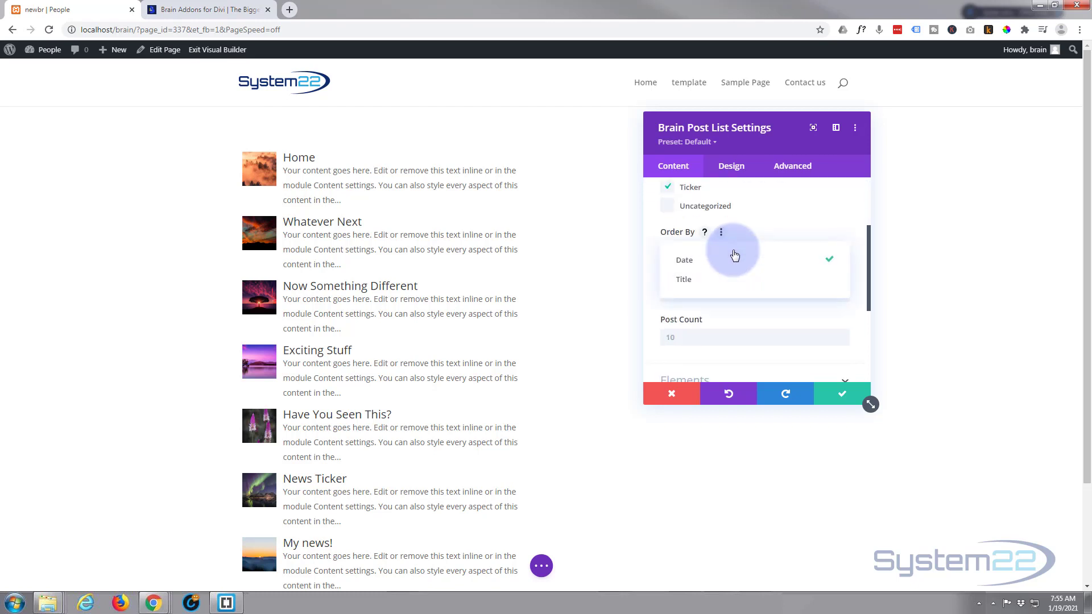
left_click(776, 227)
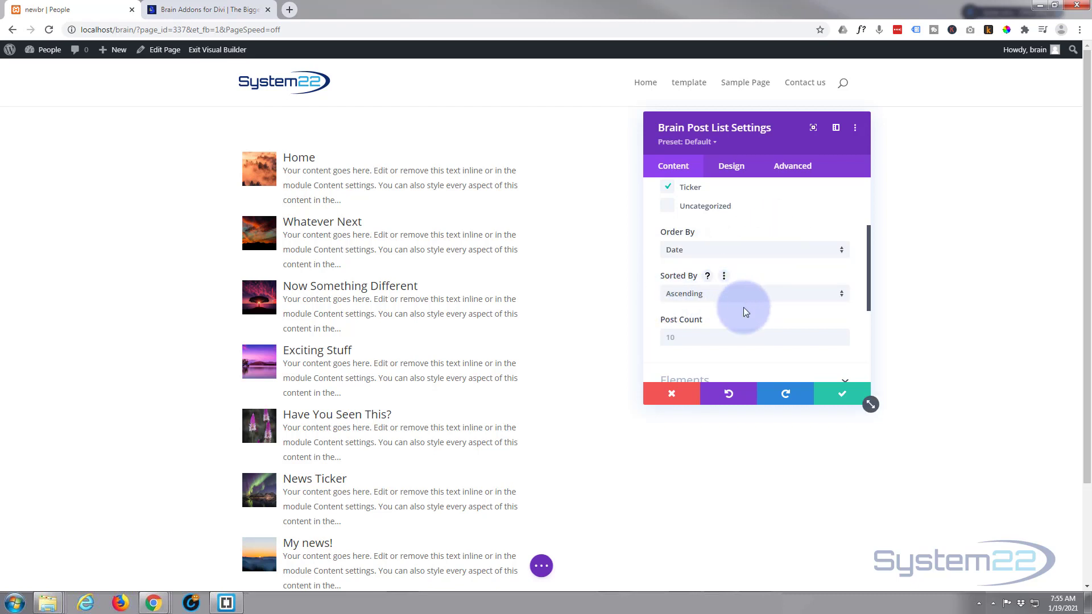
scroll(742, 307, "down", 2)
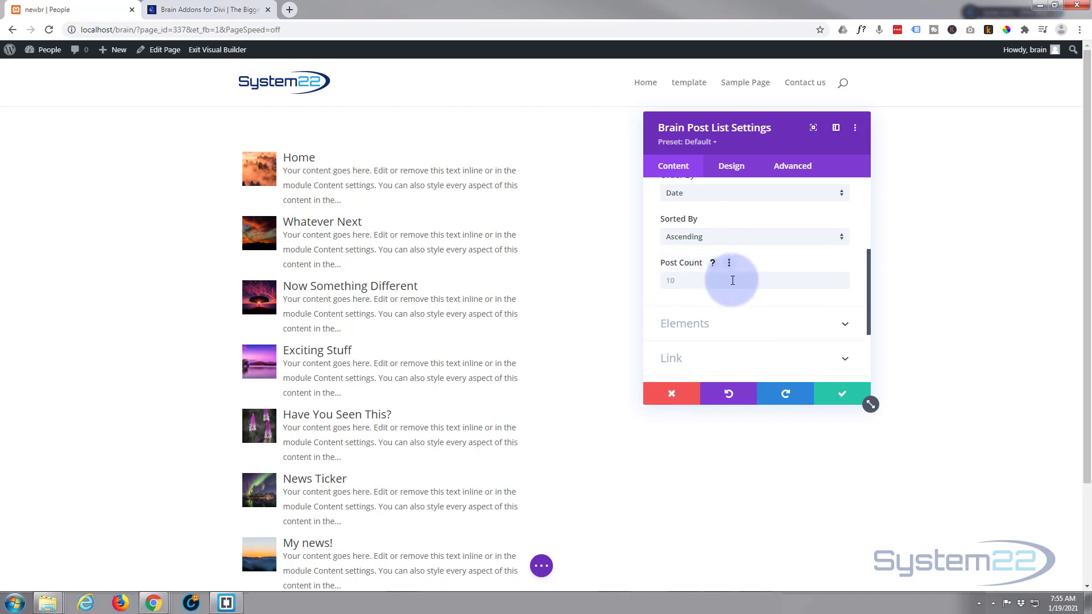
scroll(731, 279, "down", 1)
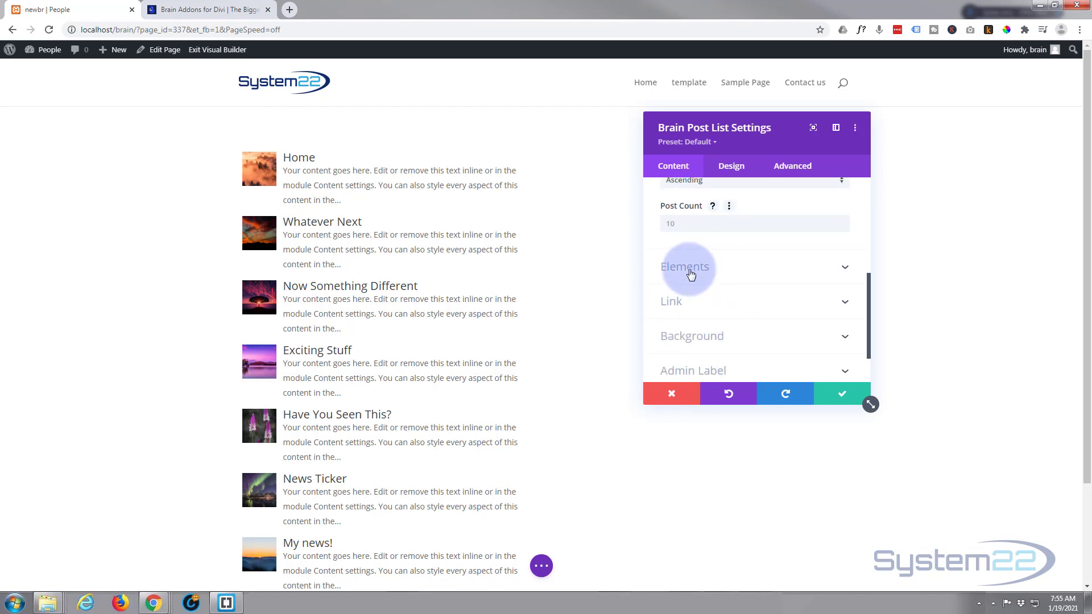
Step: Hide the featured image in the post list's Elements settings and browse the list icon choices
left_click(724, 271)
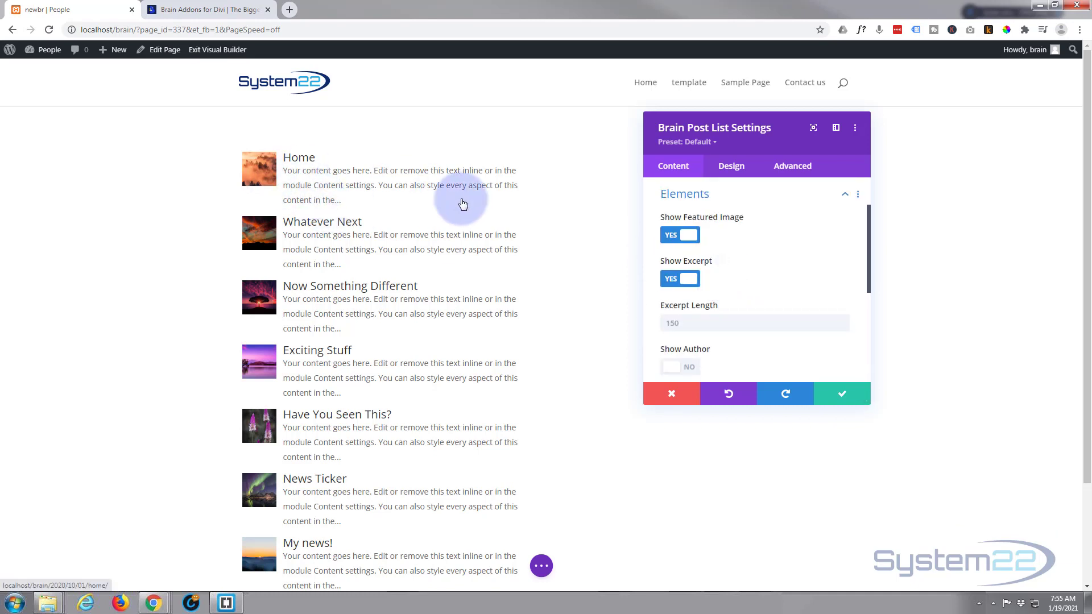
left_click(687, 239)
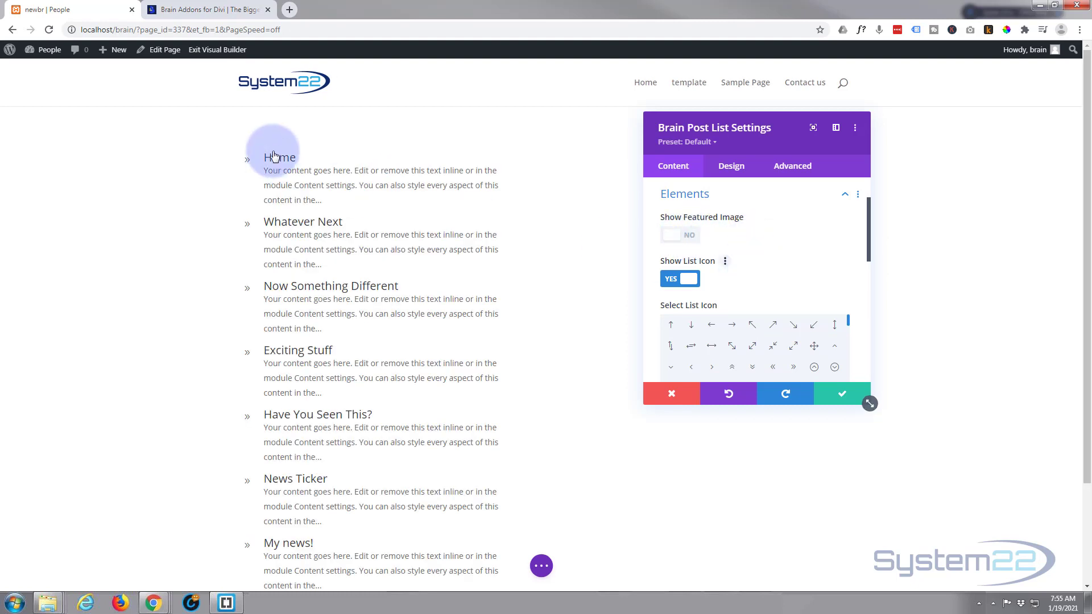
scroll(735, 295, "down", 3)
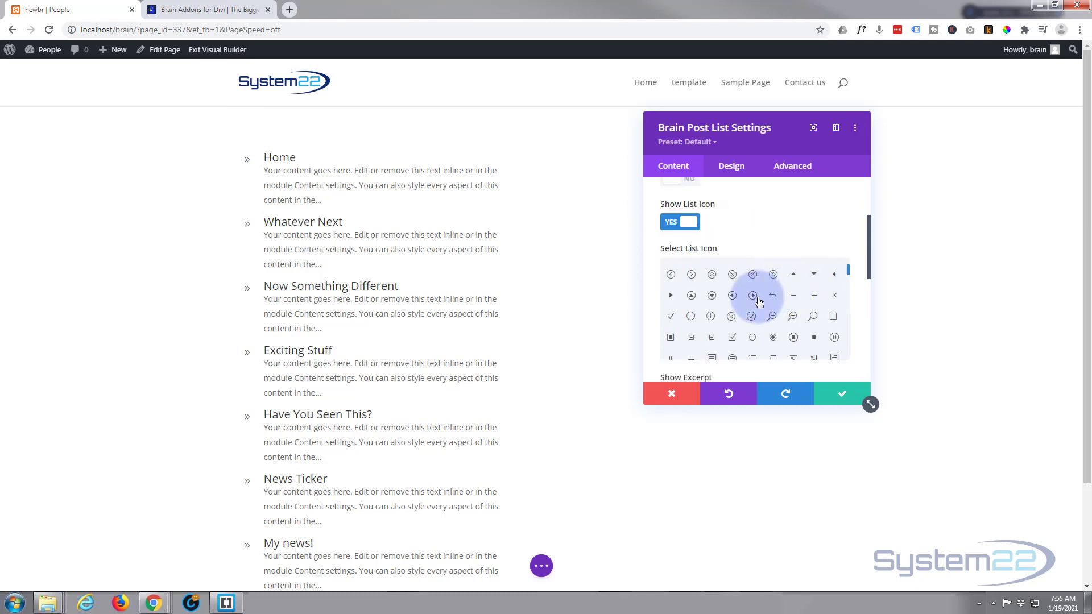
scroll(758, 301, "down", 6)
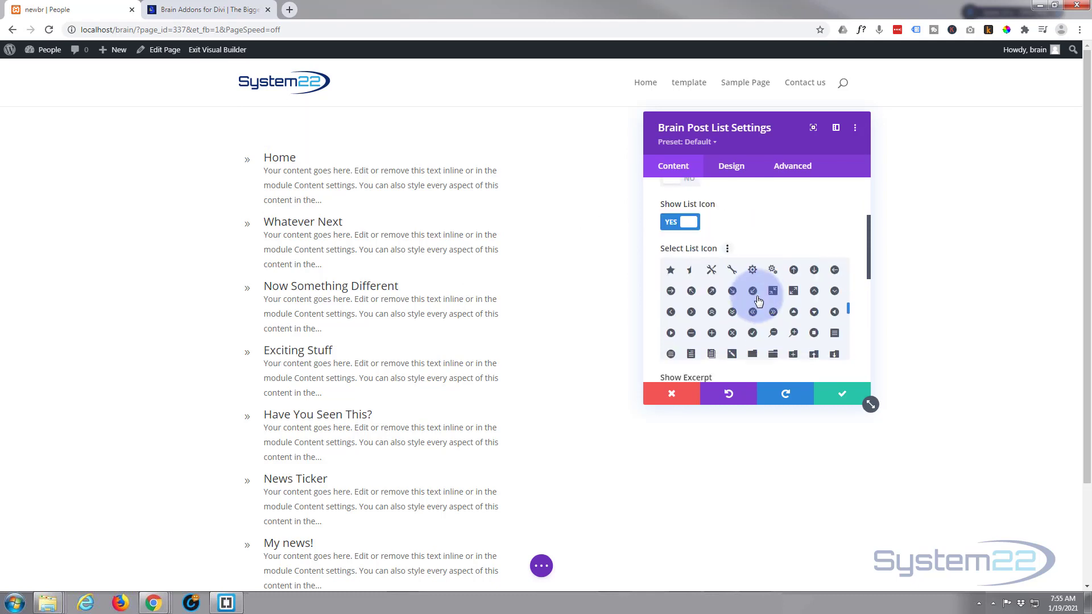
Step: Turn off the list icon for the post list in the Elements settings
scroll(758, 301, "down", 1)
scroll(758, 301, "up", 10)
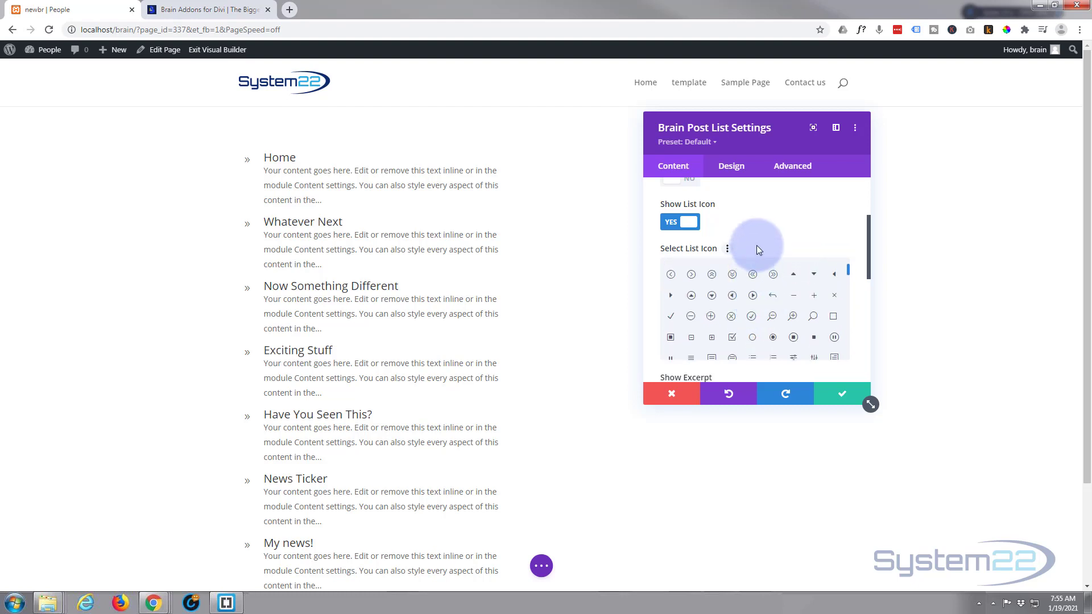
scroll(759, 243, "up", 3)
left_click(679, 292)
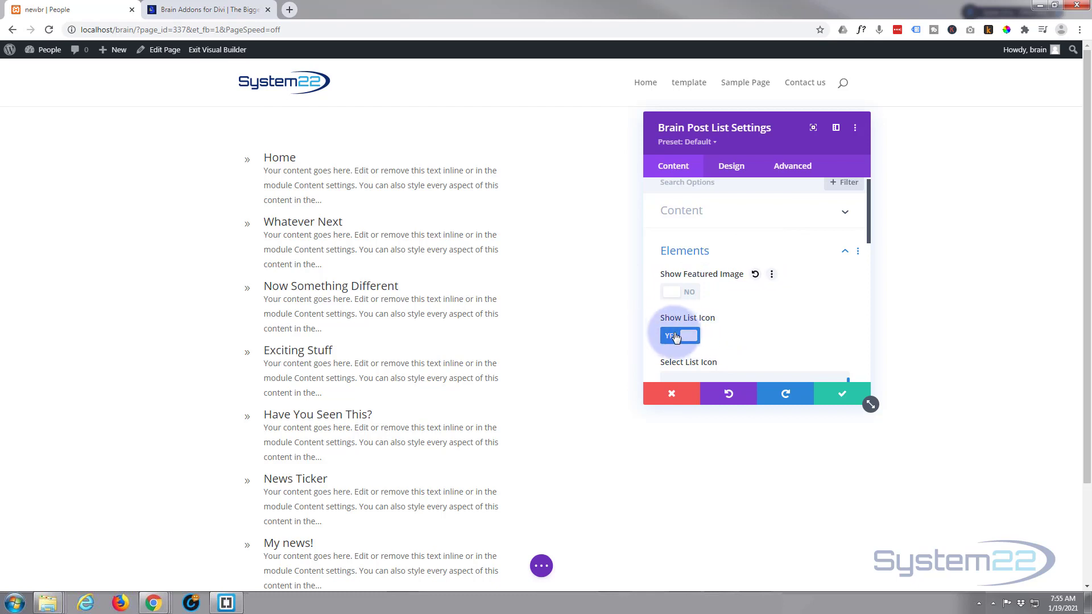
left_click(673, 293)
Step: Switch on Show Author and Show Date for the posts, then switch both off again
scroll(764, 282, "down", 3)
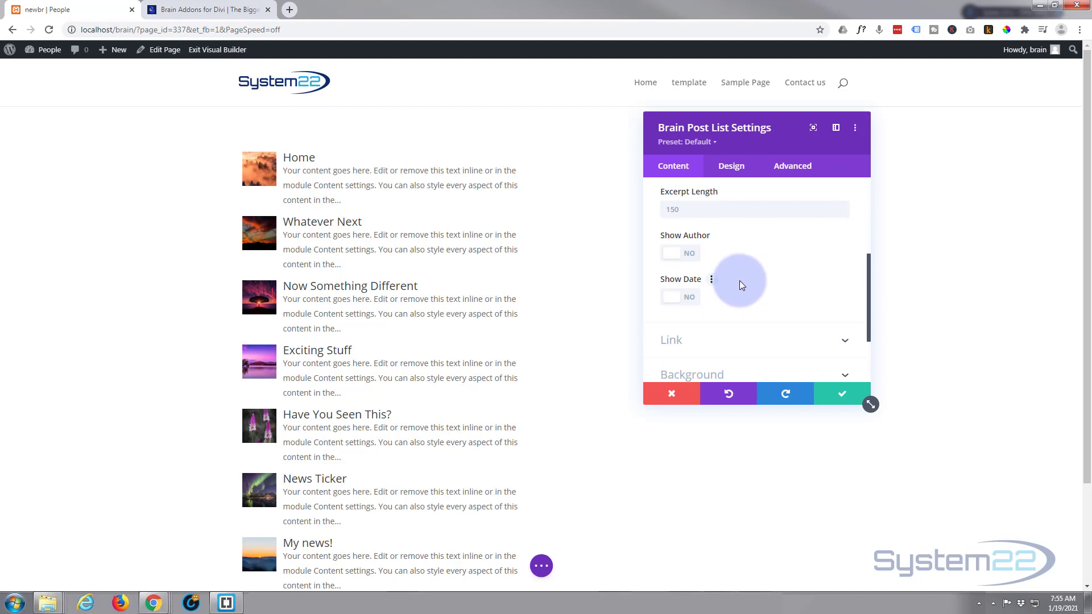
left_click(671, 256)
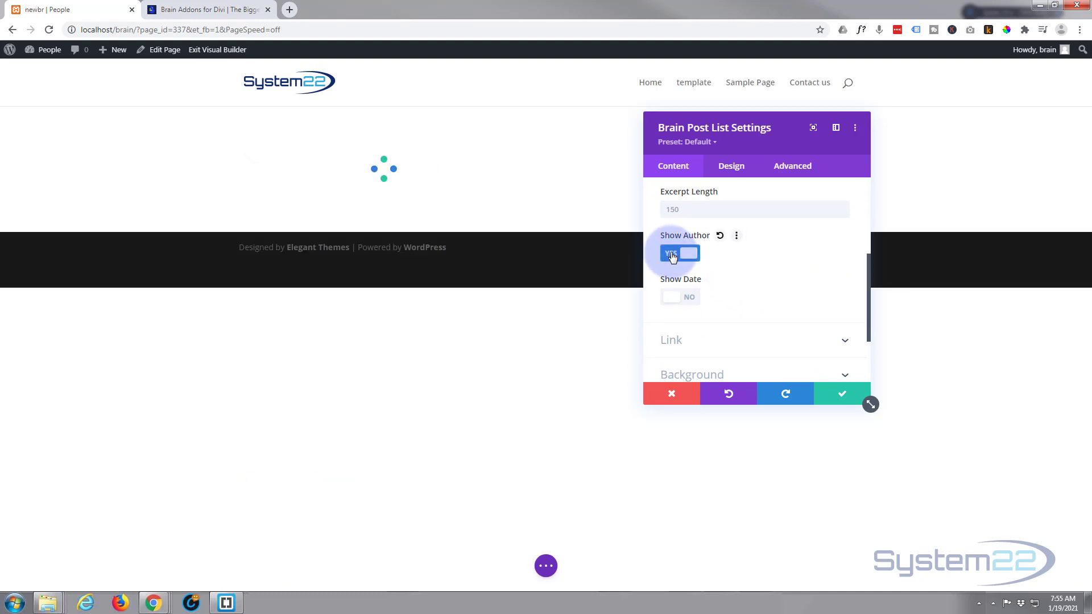
left_click(670, 298)
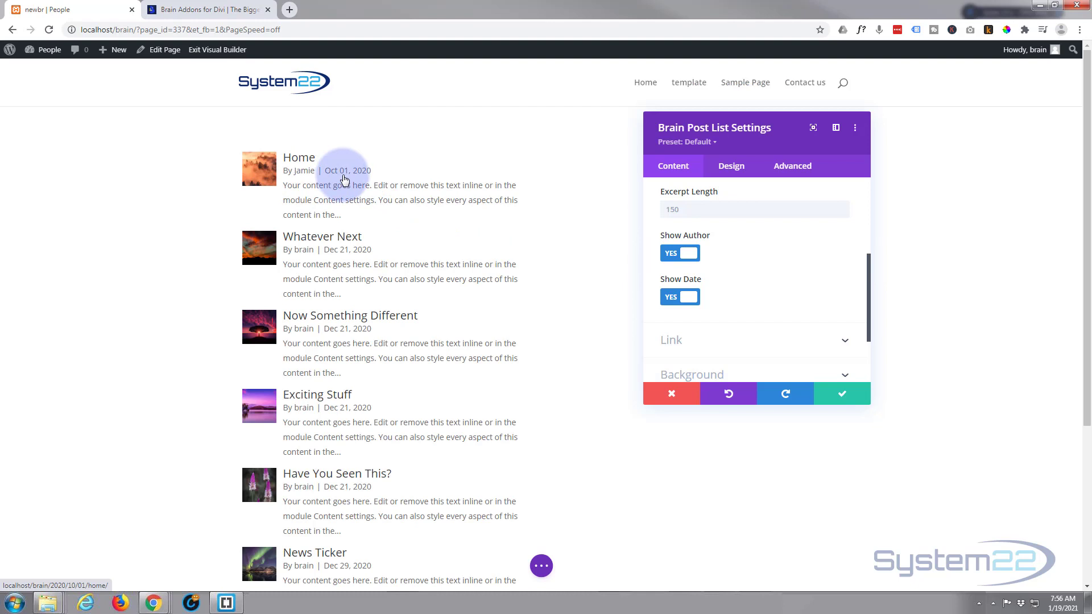
left_click(671, 262)
left_click(677, 297)
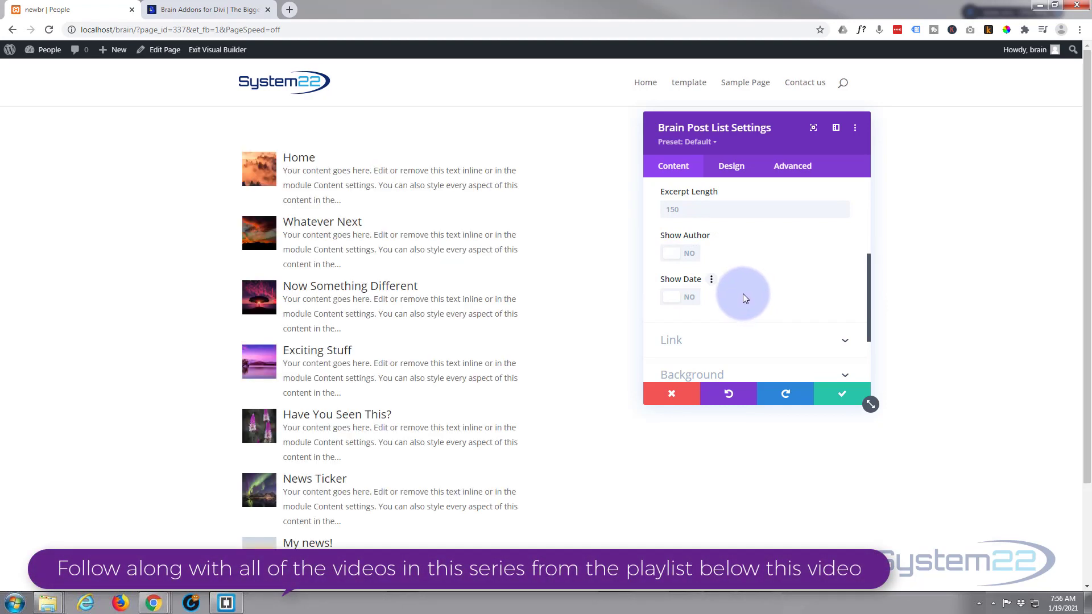
Step: Review the Link section's Module Link URL and Module Link Target options
scroll(742, 294, "down", 2)
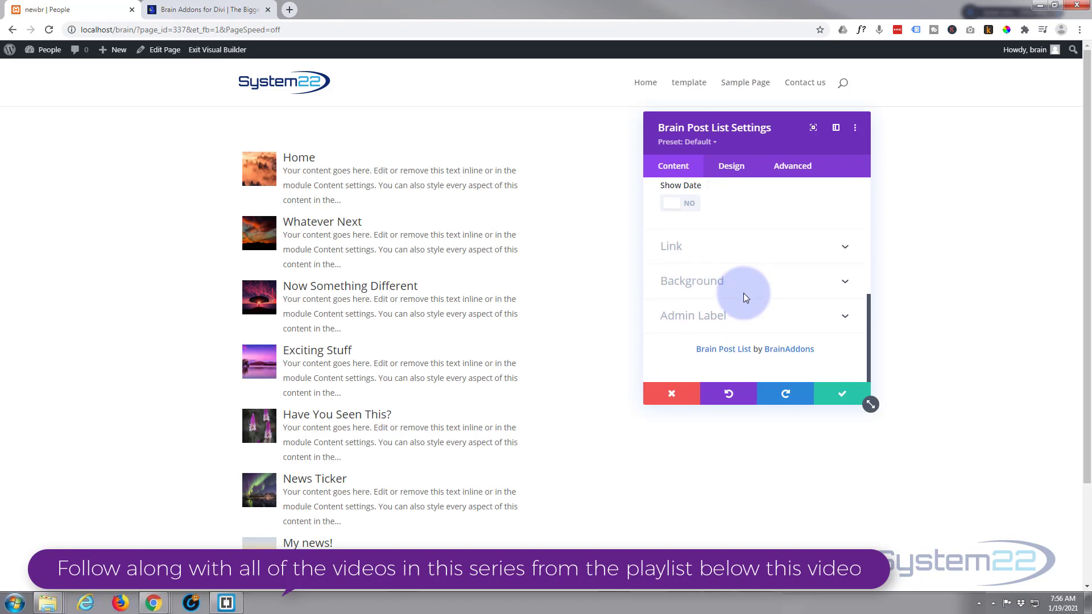
left_click(766, 256)
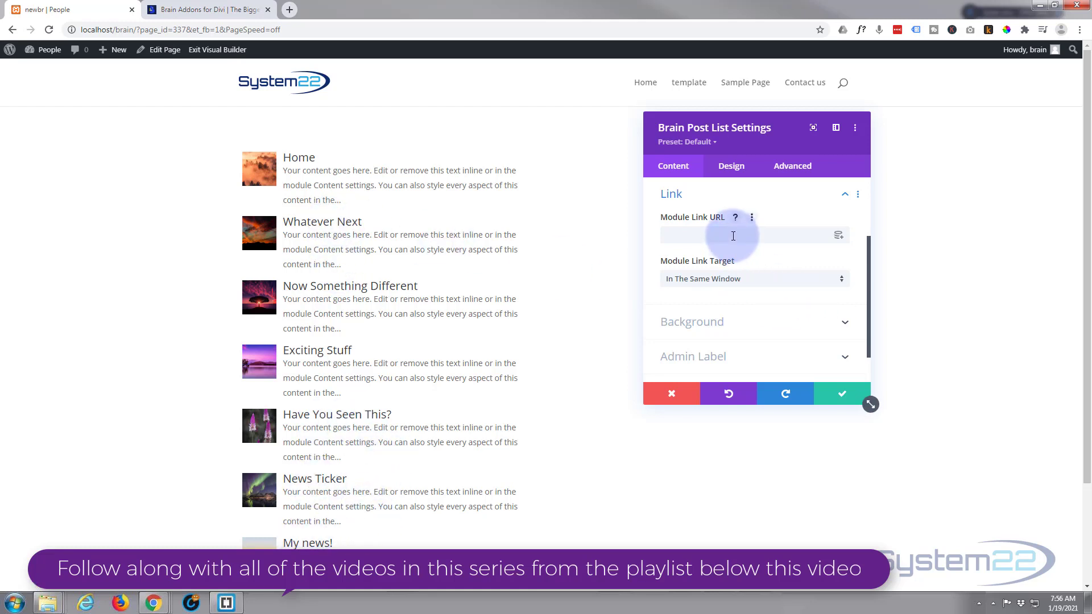
left_click(684, 234)
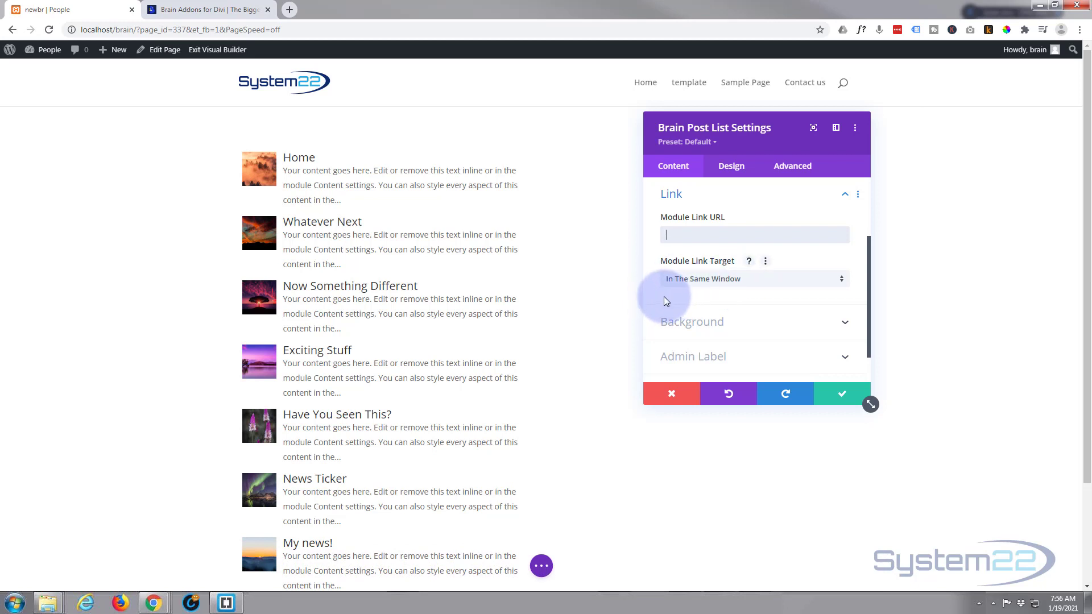
left_click(717, 279)
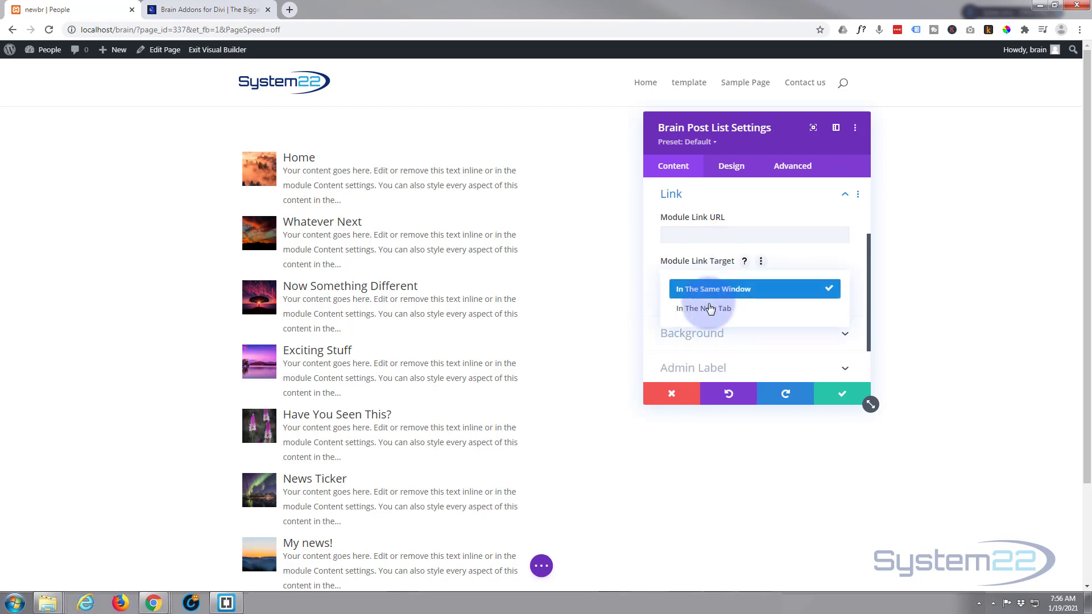
left_click(650, 284)
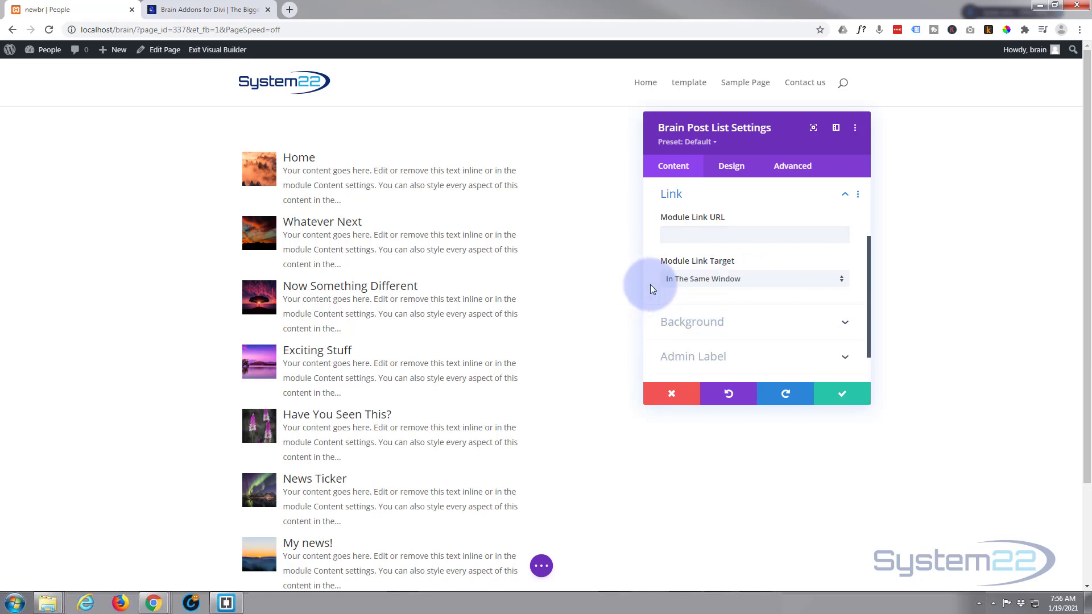
Step: Give the module the purple #8300e9 background colour, then clear the background colour again
left_click(727, 321)
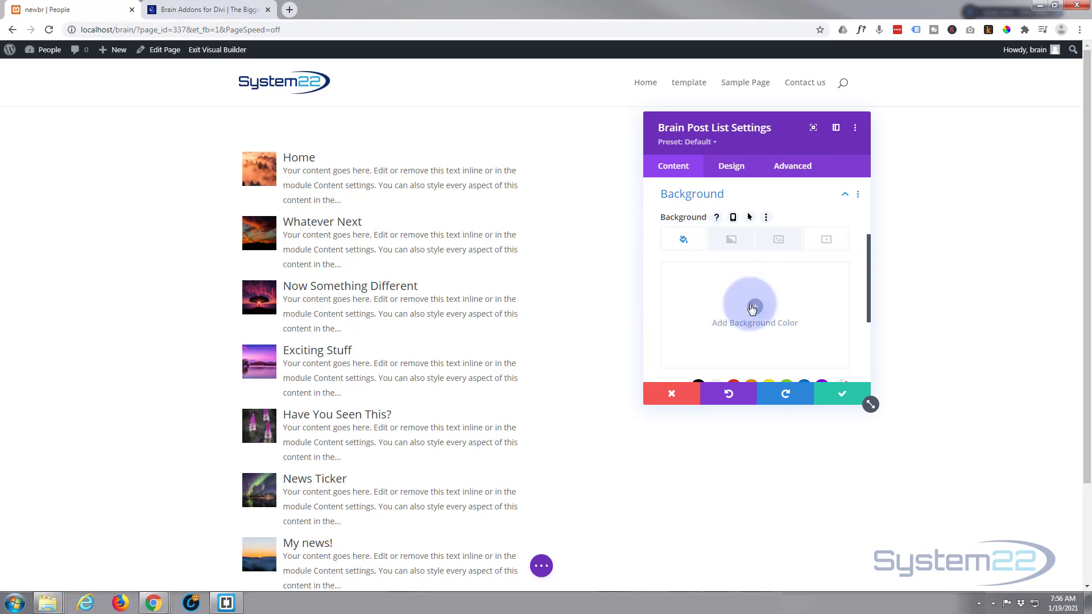
scroll(727, 320, "down", 2)
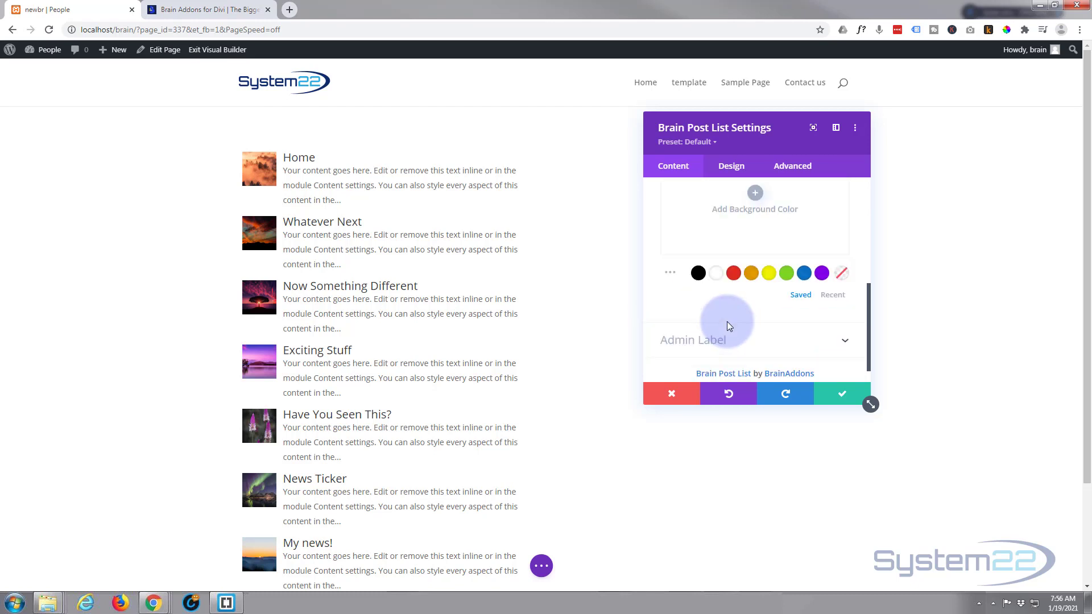
left_click(822, 274)
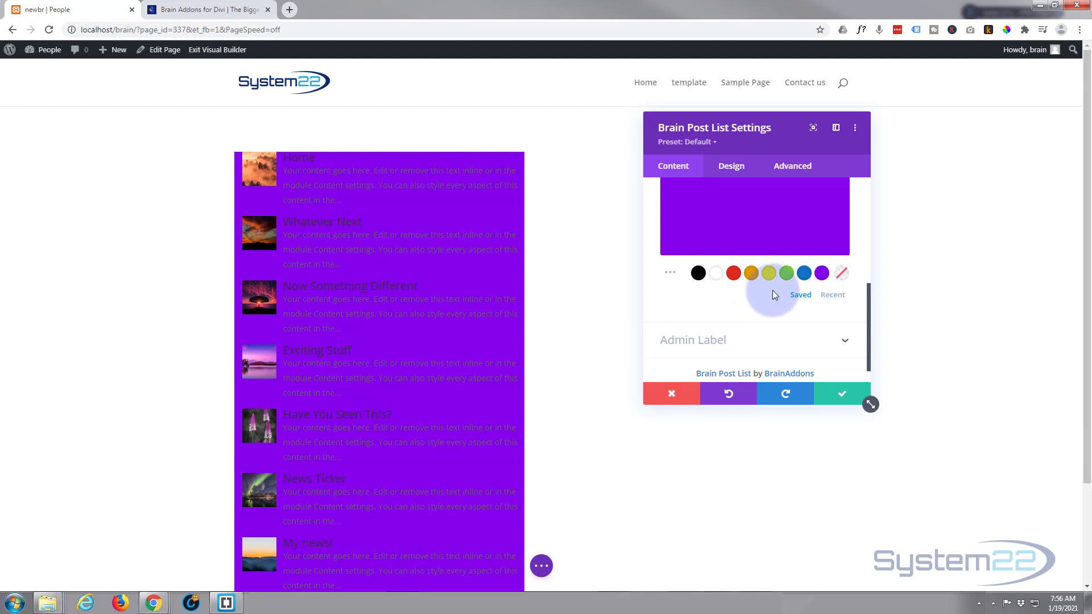
left_click(841, 273)
Step: Try an excerpt length of 50 in the Elements settings, then restore it to 150
scroll(754, 317, "up", 5)
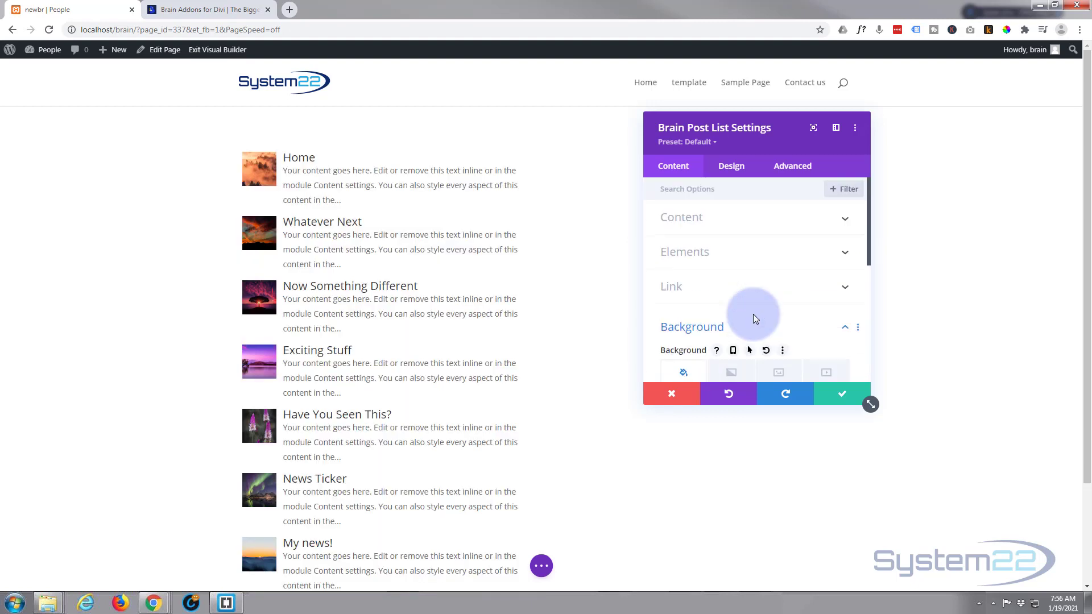
left_click(755, 319)
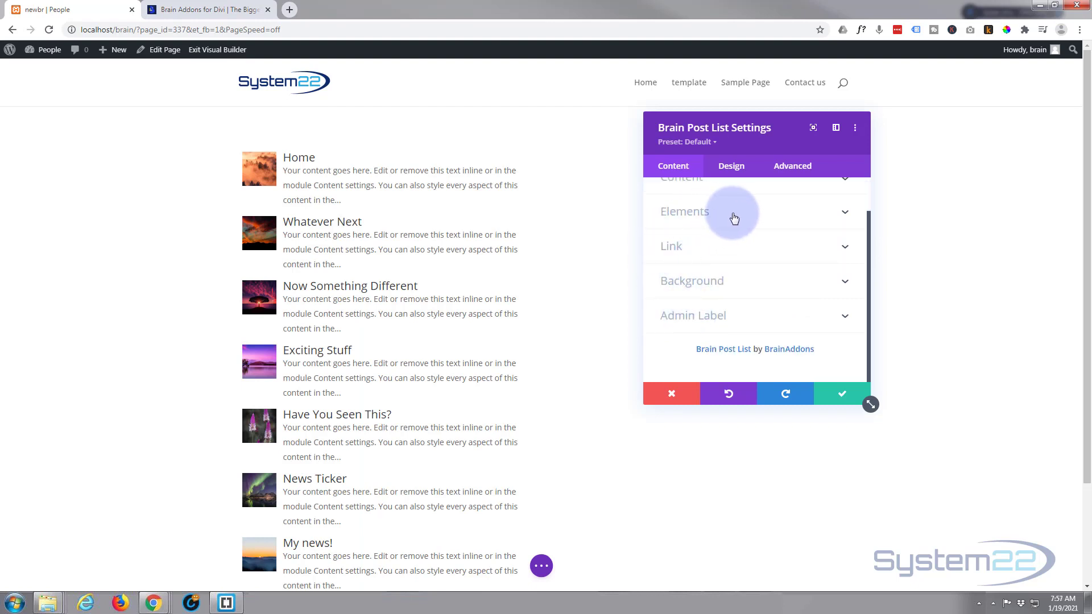
left_click(734, 219)
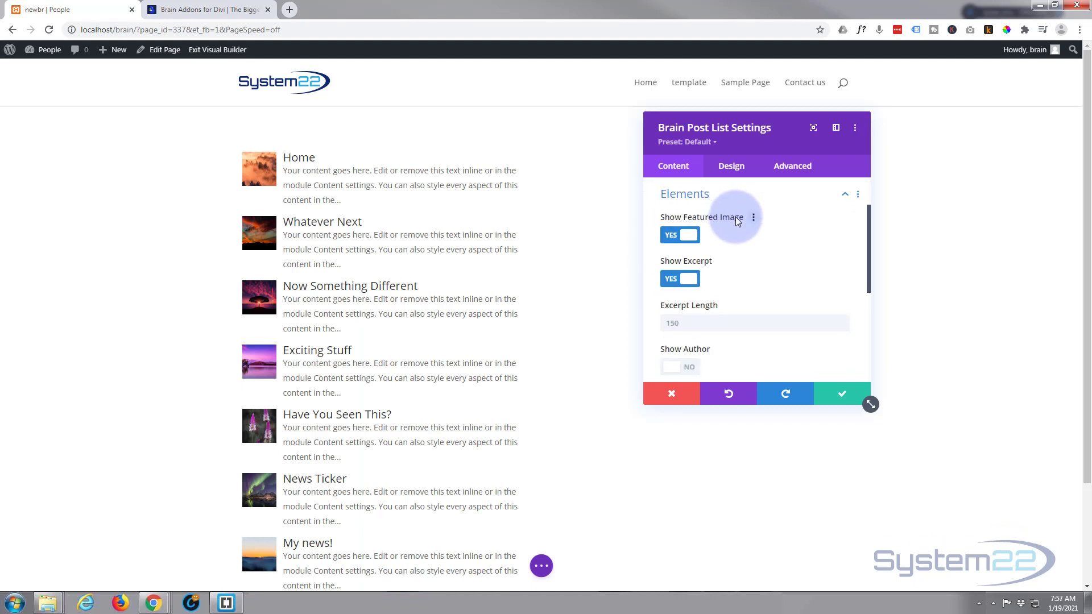
scroll(781, 254, "down", 3)
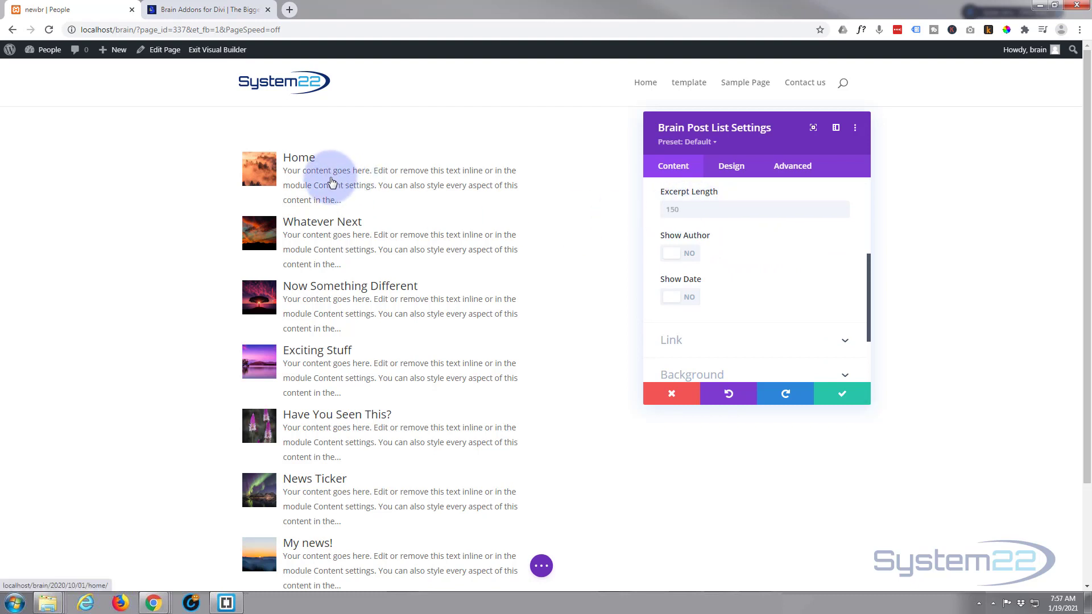
left_click(683, 209)
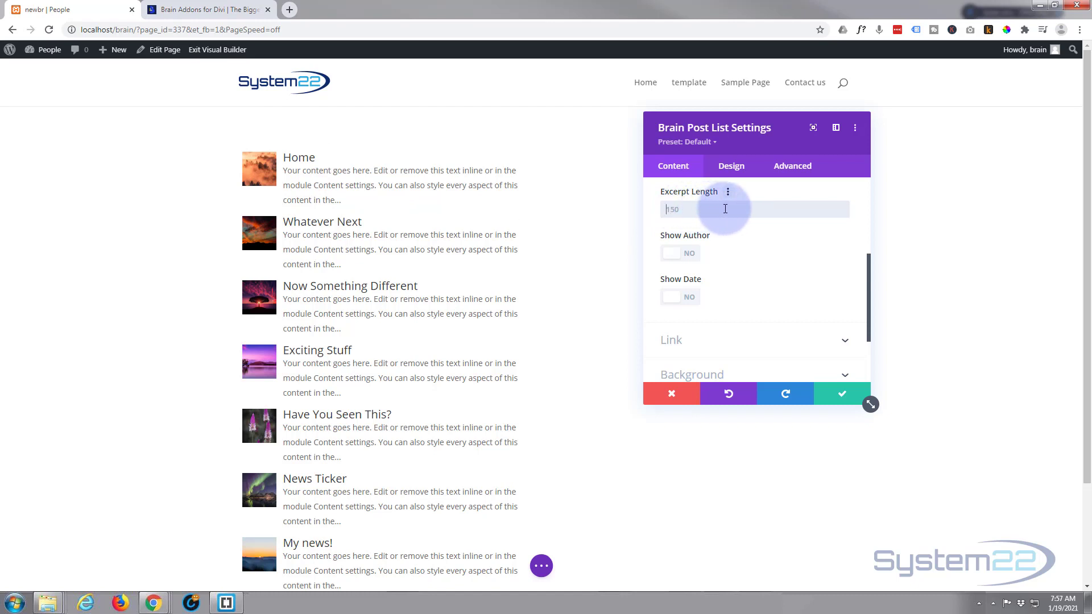
type("50")
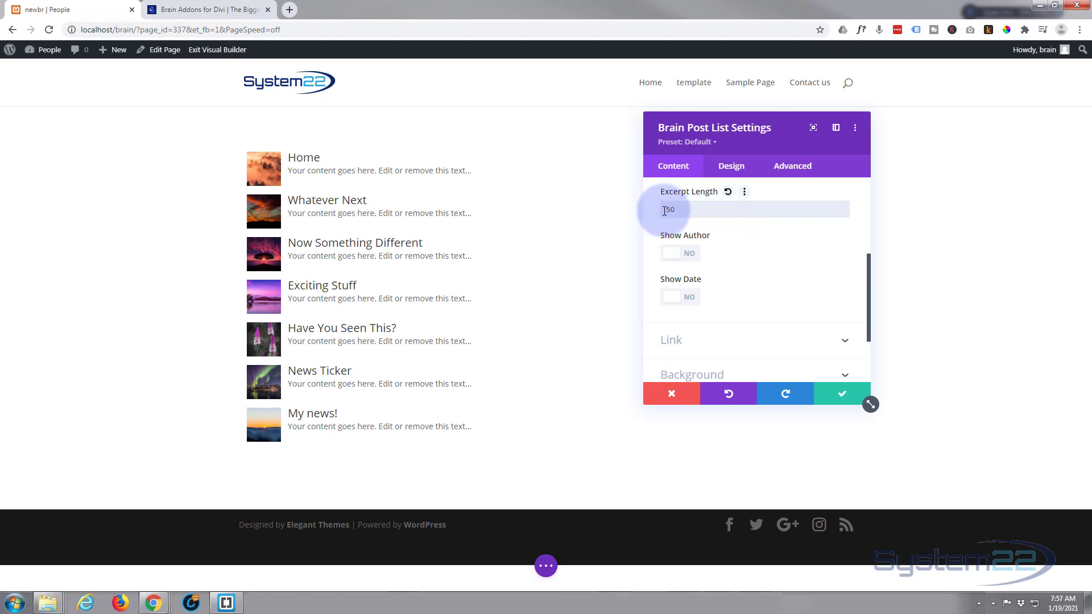
type("1")
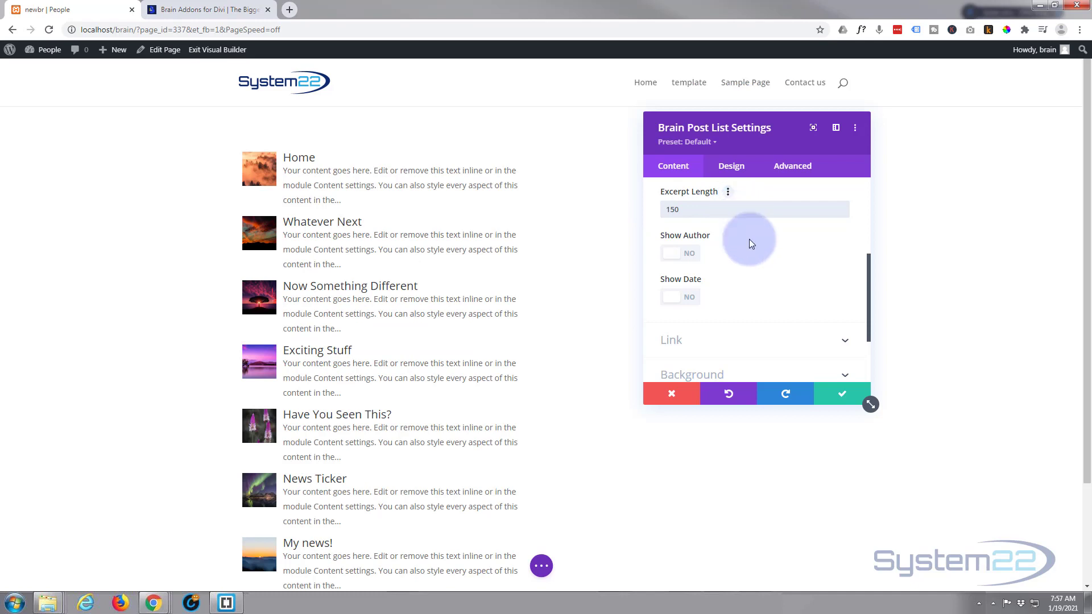
Step: Open the Design settings' Common group and review the List Type choices, keeping List
left_click(733, 166)
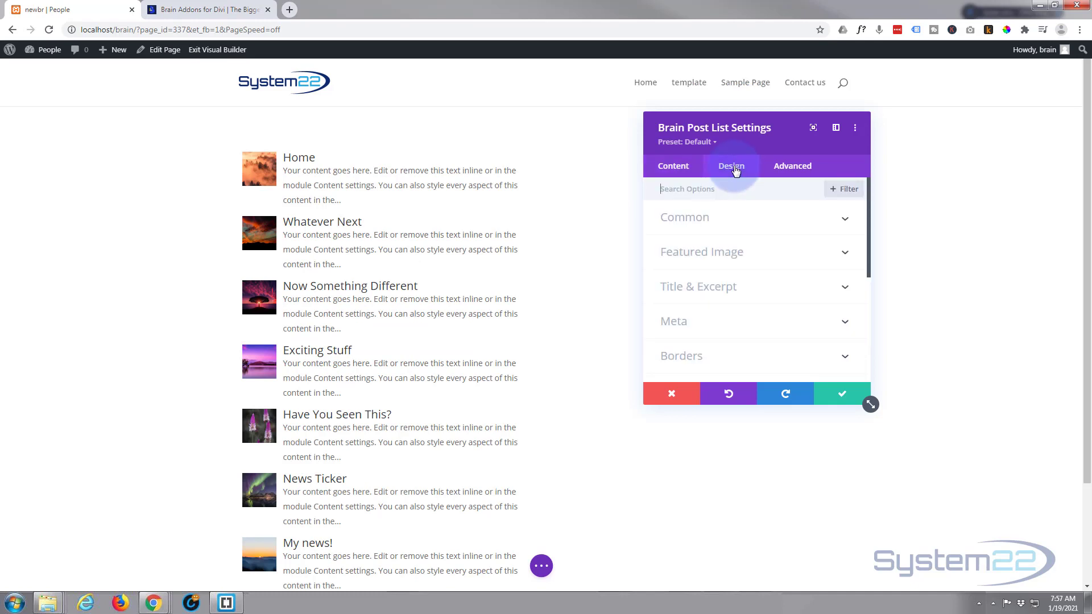
left_click(767, 224)
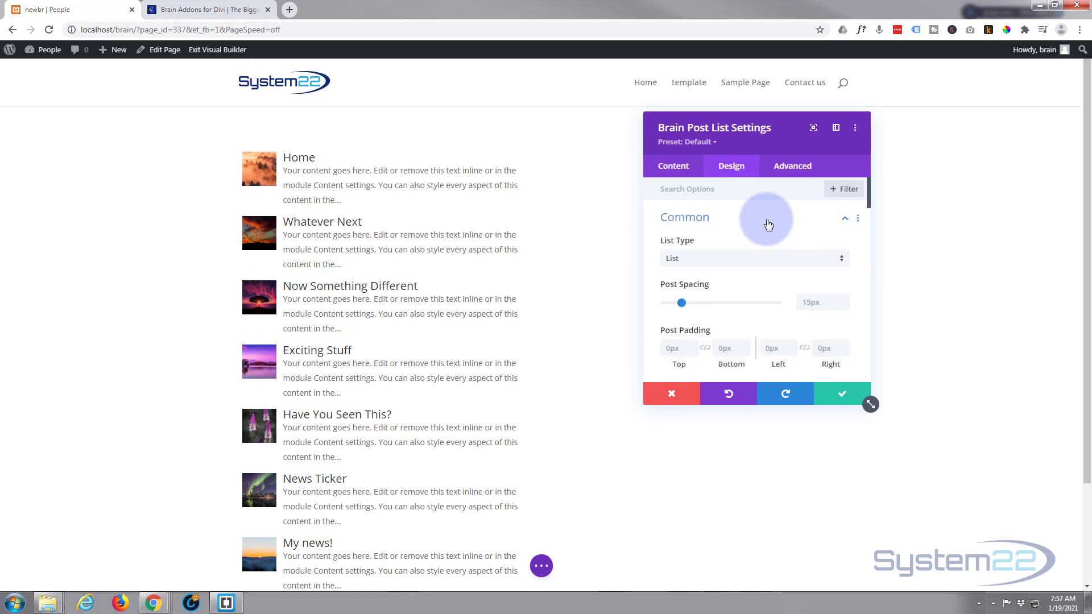
scroll(767, 225, "down", 1)
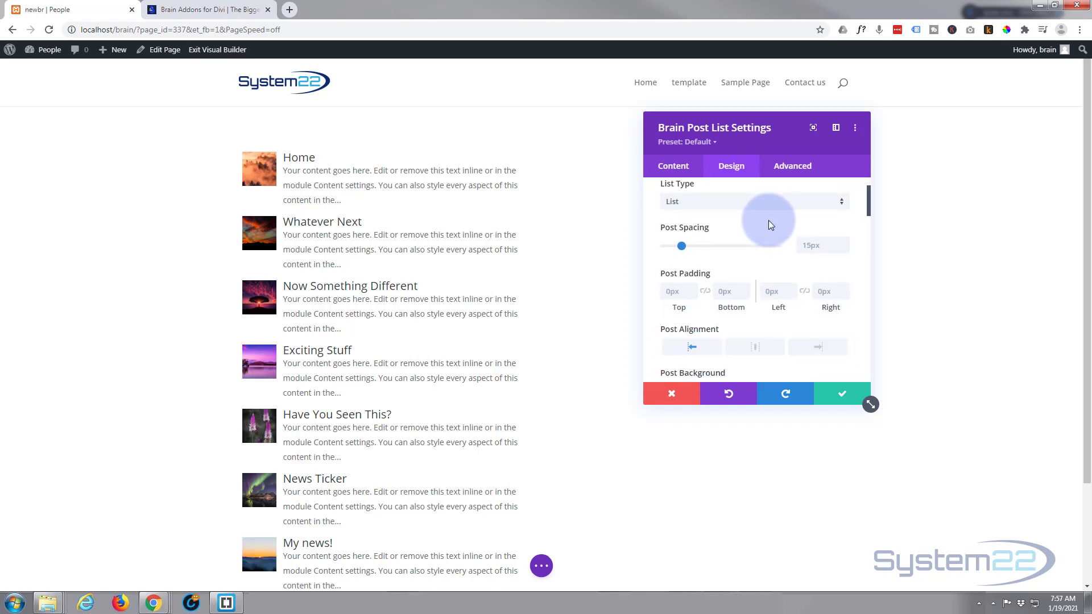
left_click(720, 202)
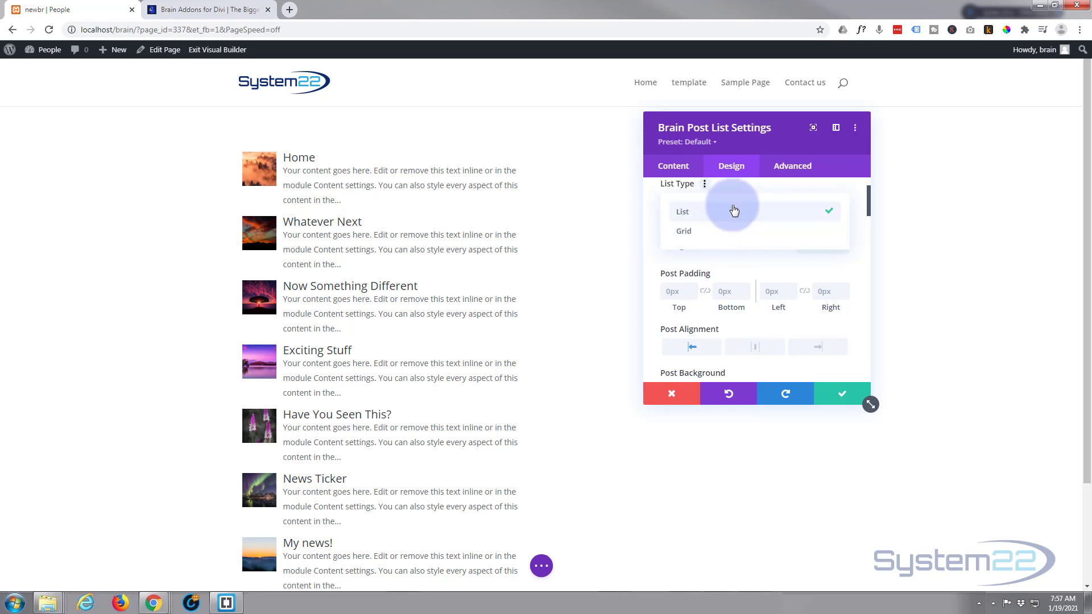
left_click(733, 211)
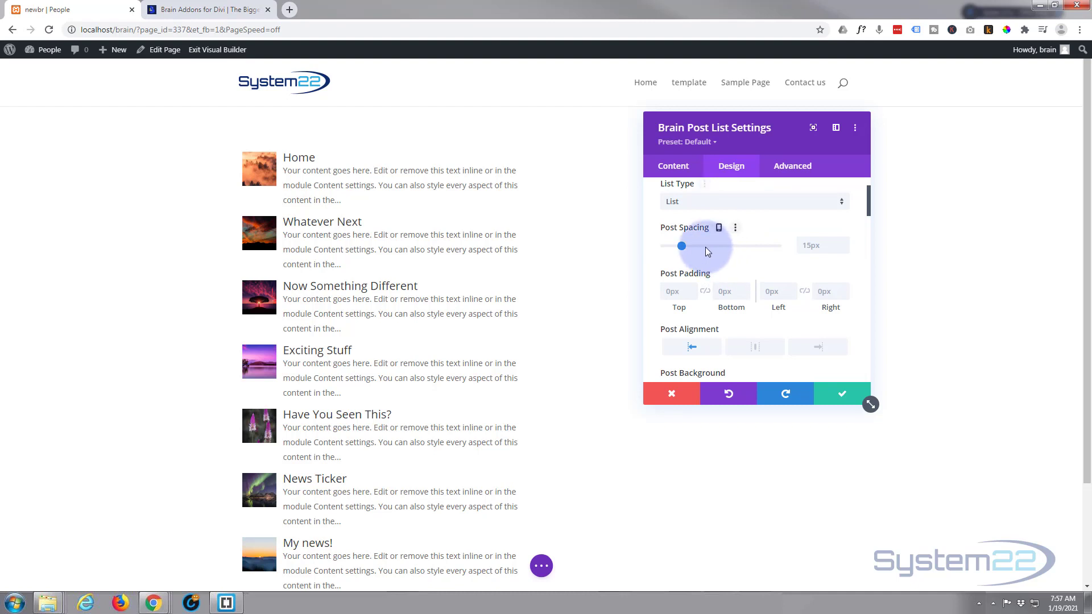
Step: Set the post spacing to 20px
mouse_move(680, 249)
left_mouse_down()
mouse_move(696, 249)
mouse_move(674, 252)
left_mouse_up()
left_click(683, 248)
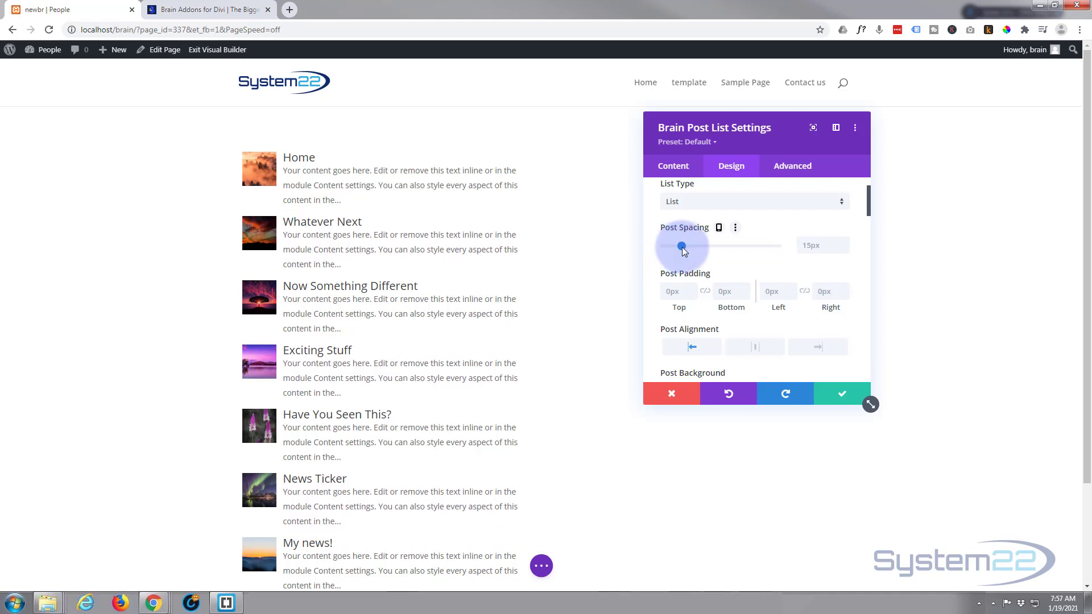
left_click_drag(681, 247, 688, 248)
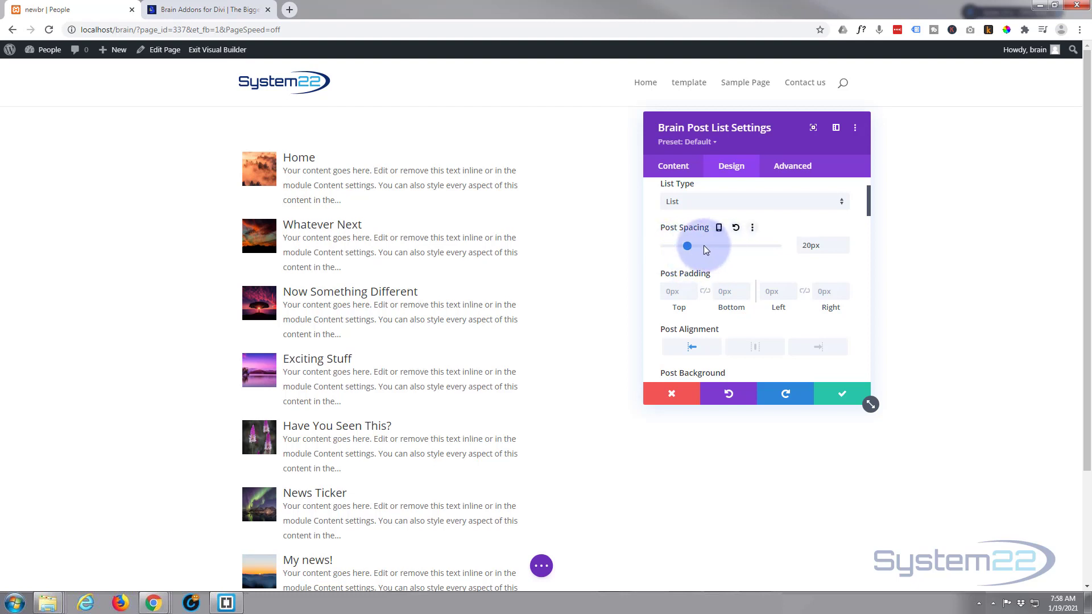
left_click(845, 241)
left_click(843, 249)
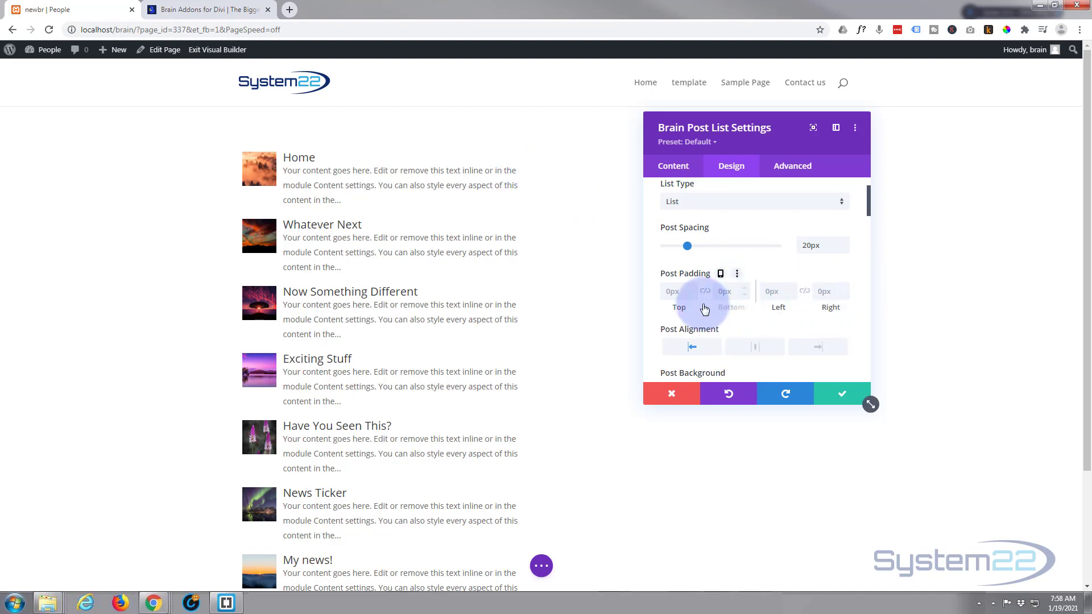
Step: Try centre and right post alignment, then return the posts to left alignment
scroll(740, 309, "down", 1)
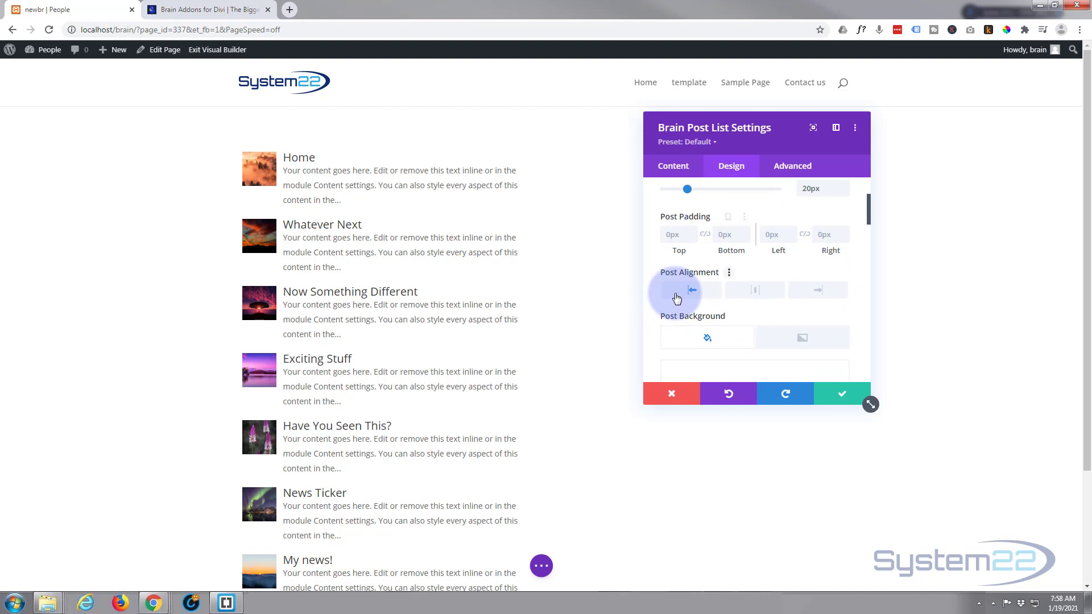
left_click(756, 293)
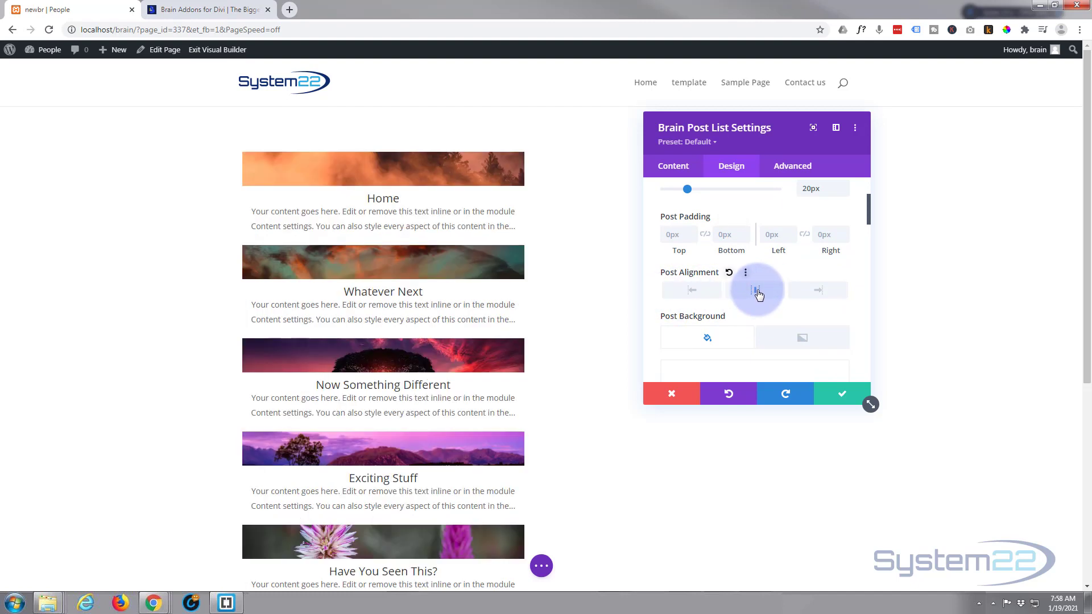
left_click(822, 293)
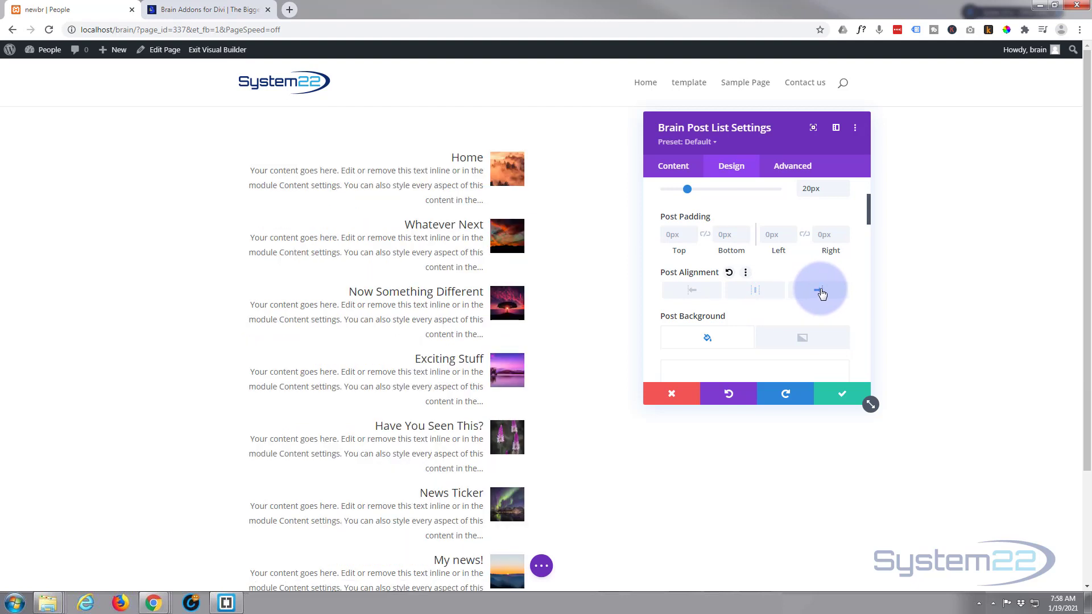
left_click(700, 295)
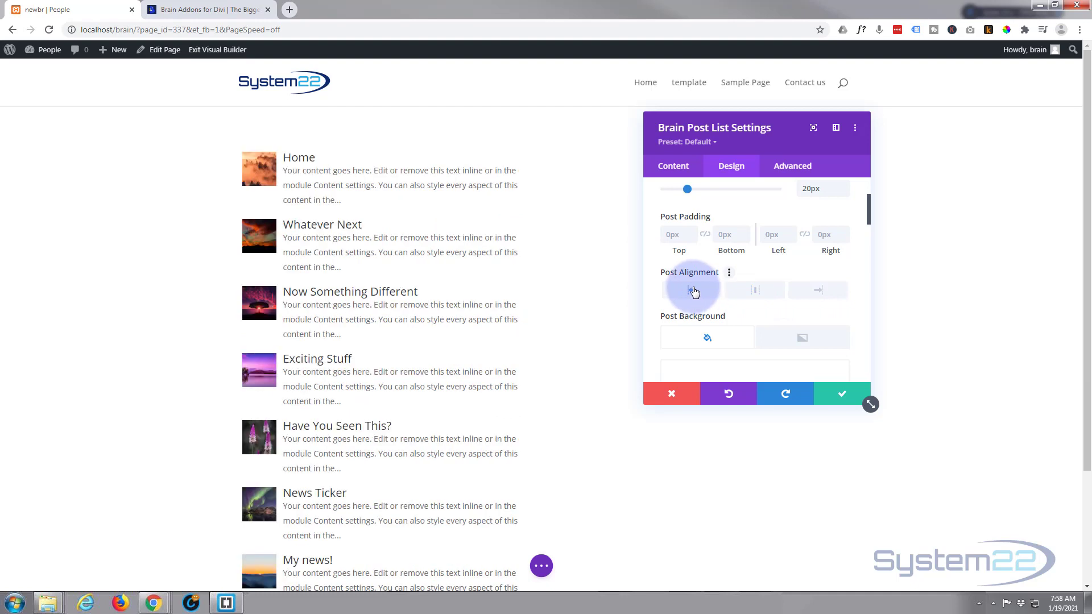
scroll(701, 293, "down", 2)
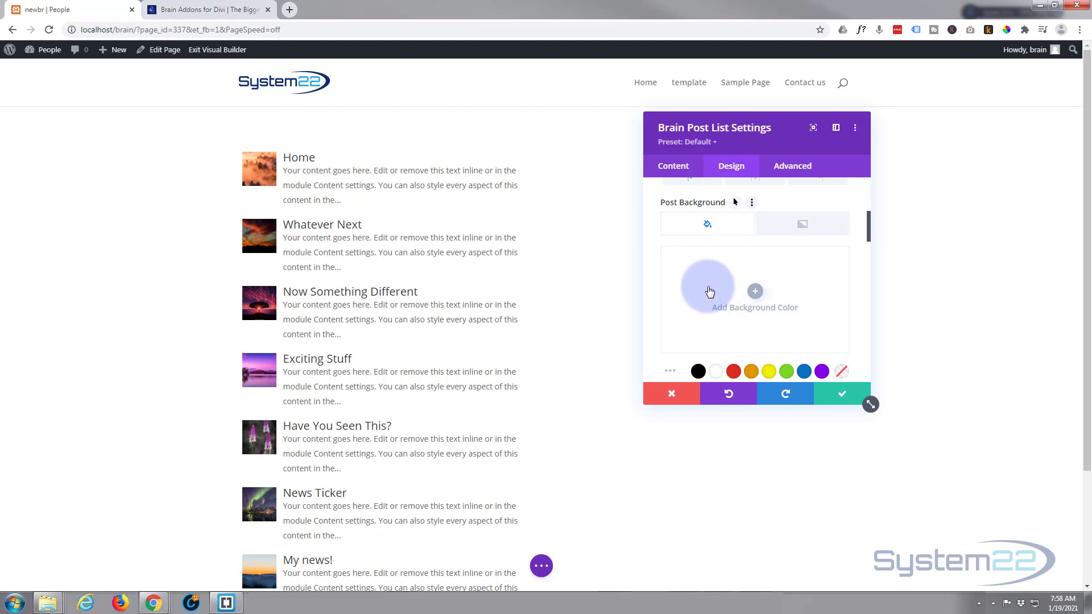
scroll(711, 290, "down", 2)
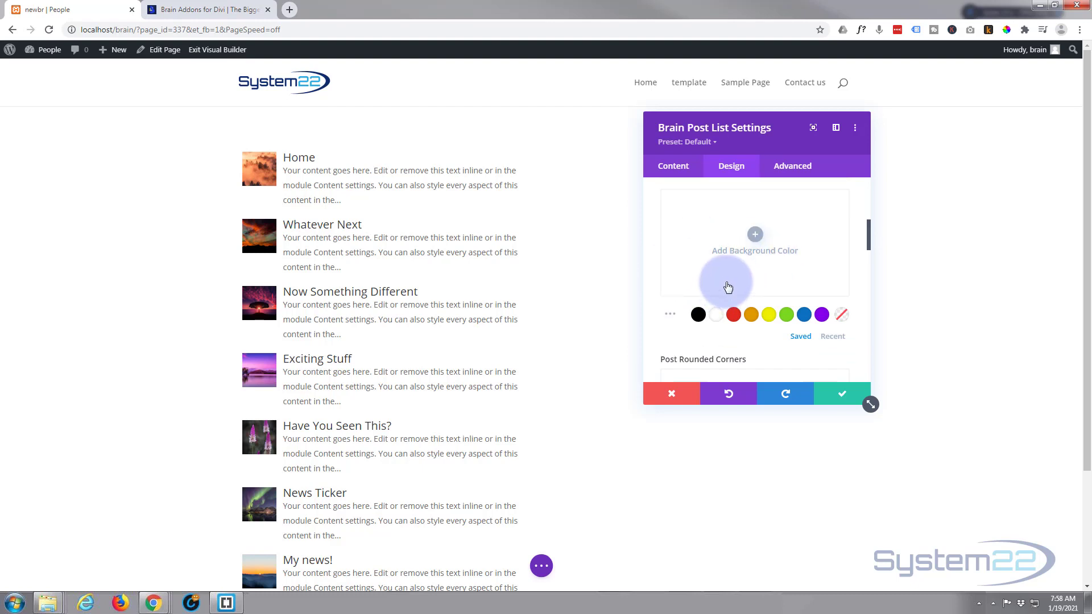
Step: Try a light blue background colour for the posts
scroll(732, 283, "down", 1)
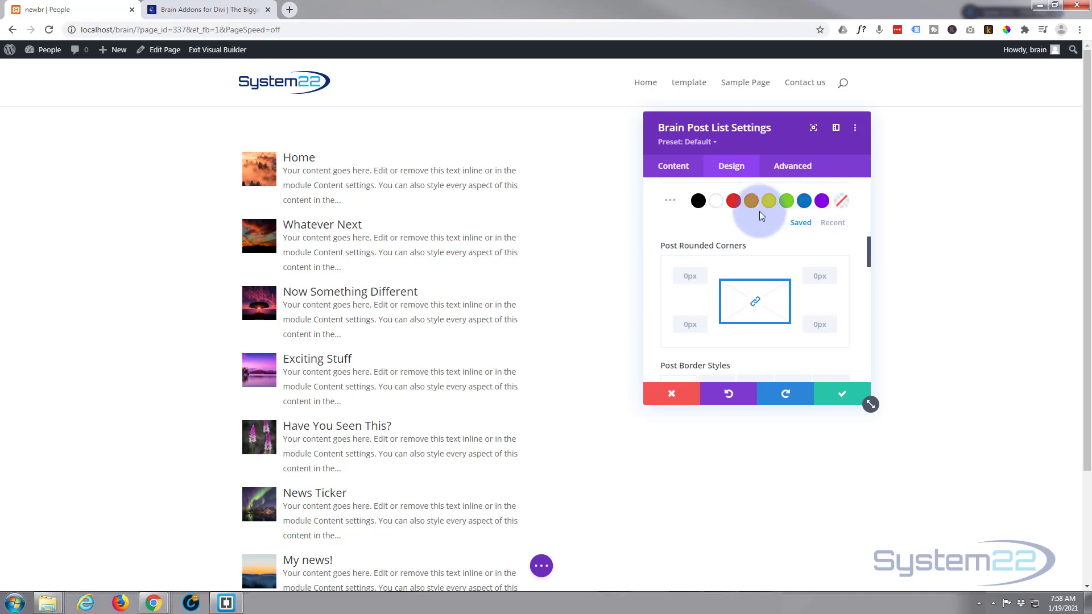
left_click(669, 202)
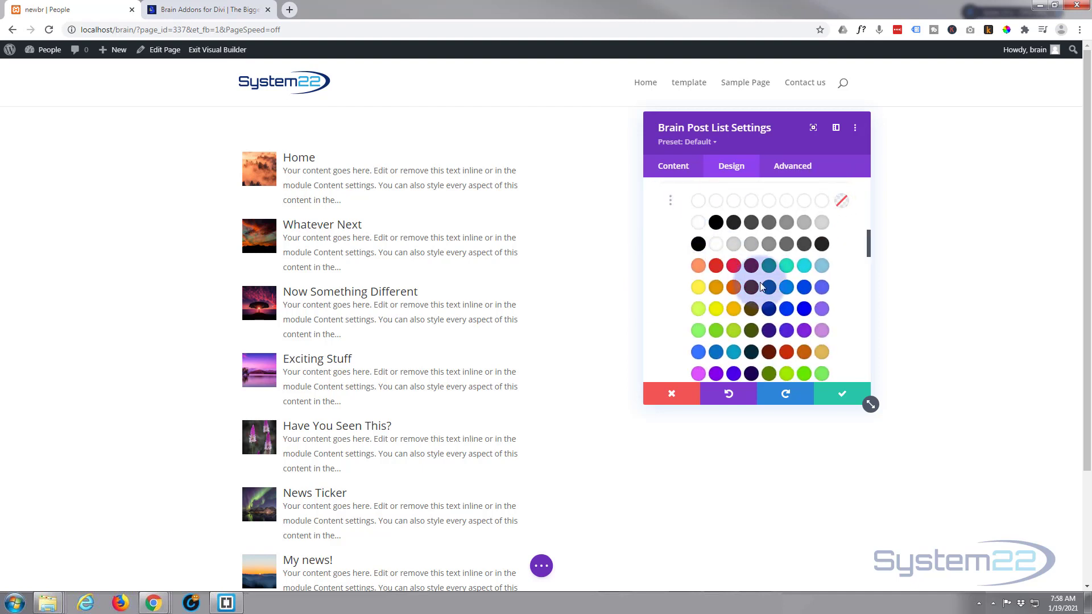
left_click(822, 267)
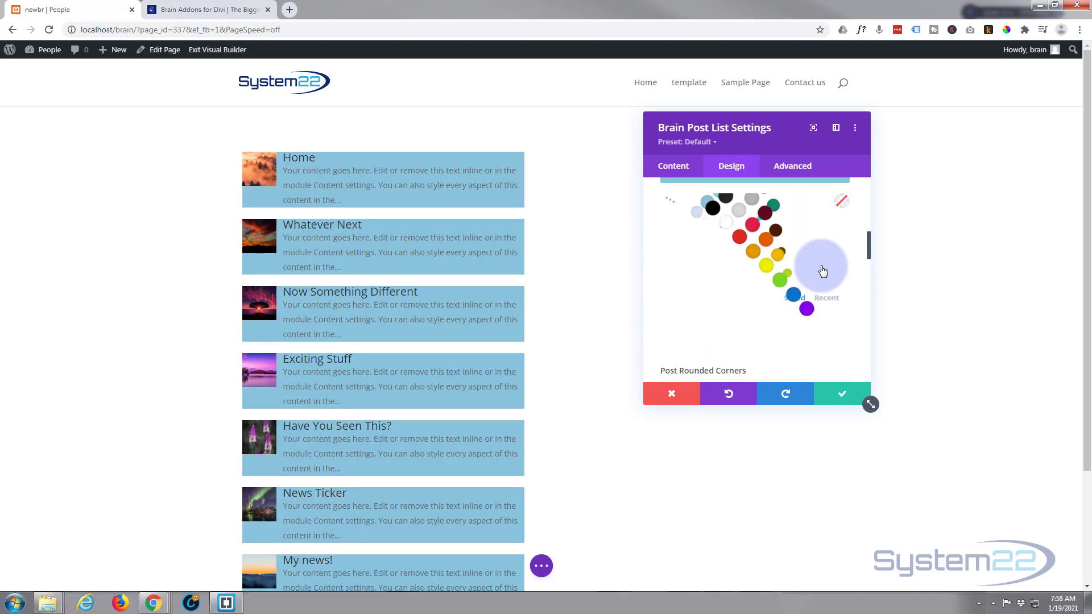
left_click(685, 276)
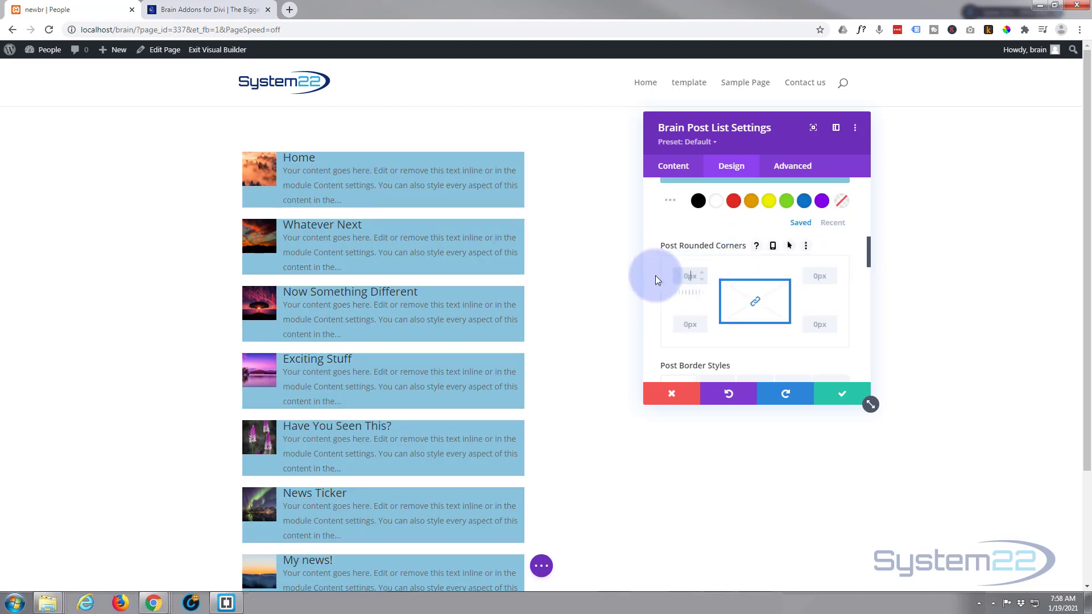
Step: Try 20px rounded corners on the posts, then clear the corner values
type("20px")
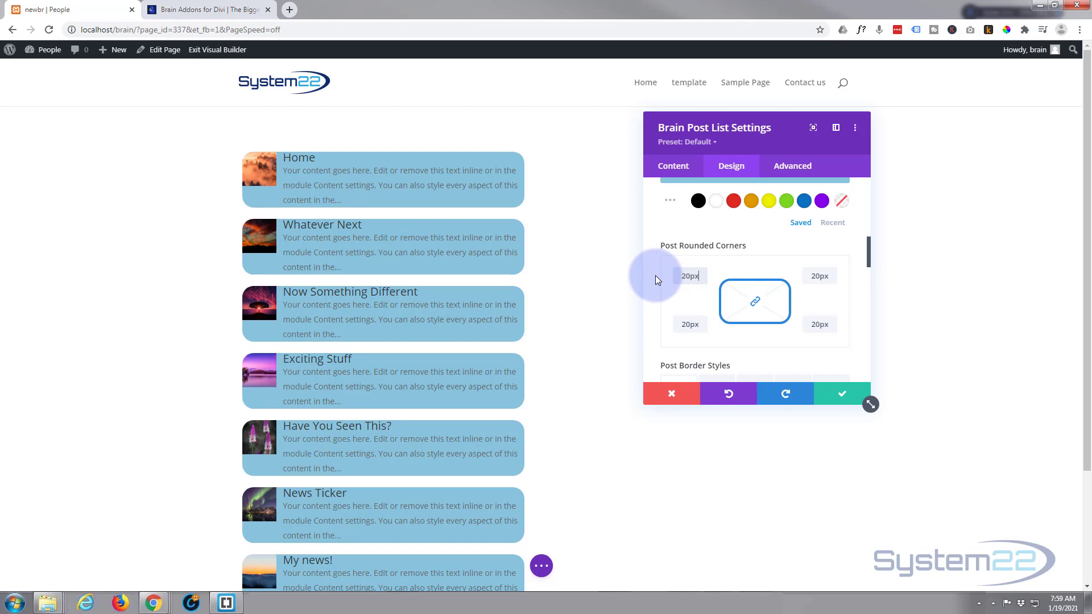
double_click(694, 276)
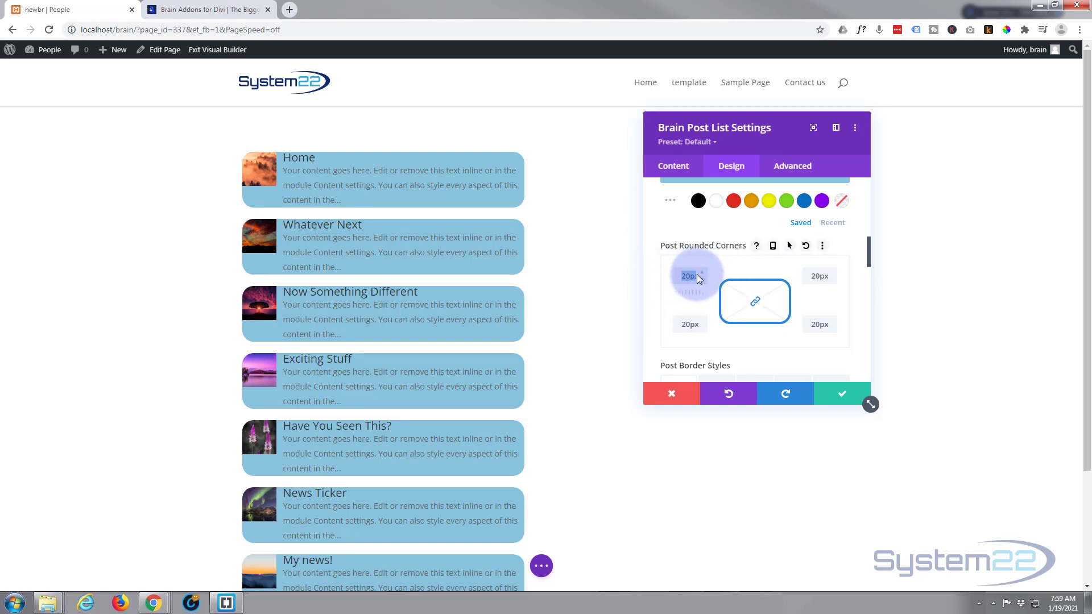
key("BackSpace")
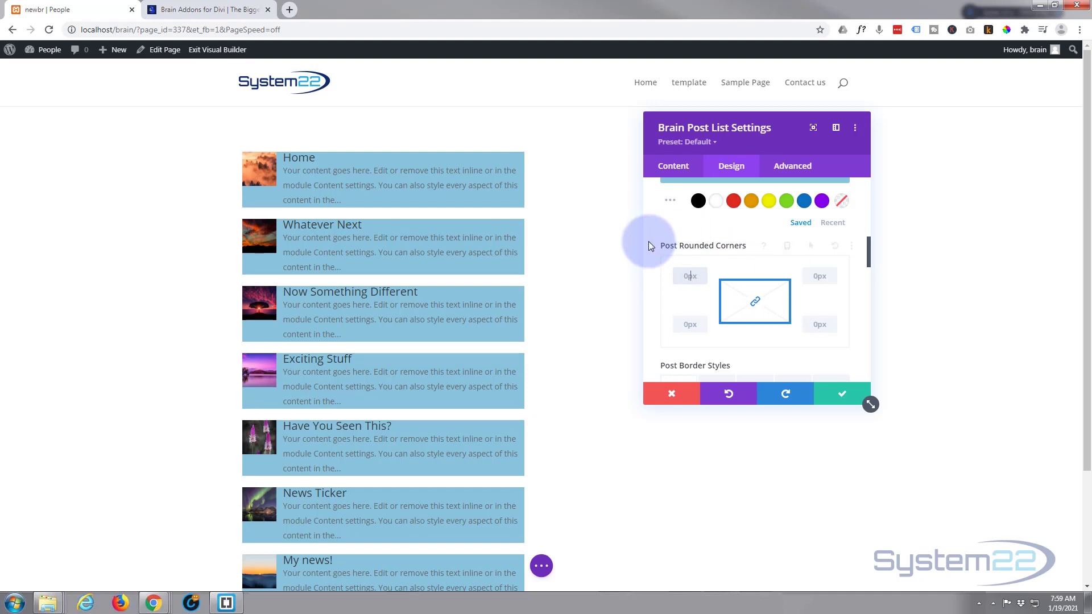
Step: Try separate post corner radii of 20px, 40px and 10px, then relink the corners and reset them to 0px
left_click(757, 303)
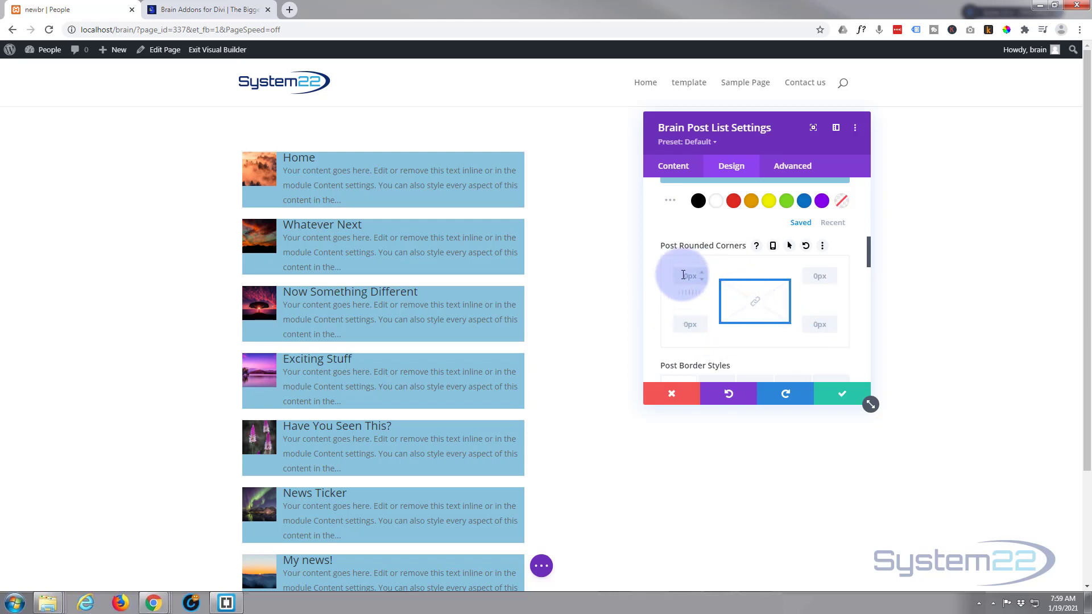
type("20")
left_click(813, 278)
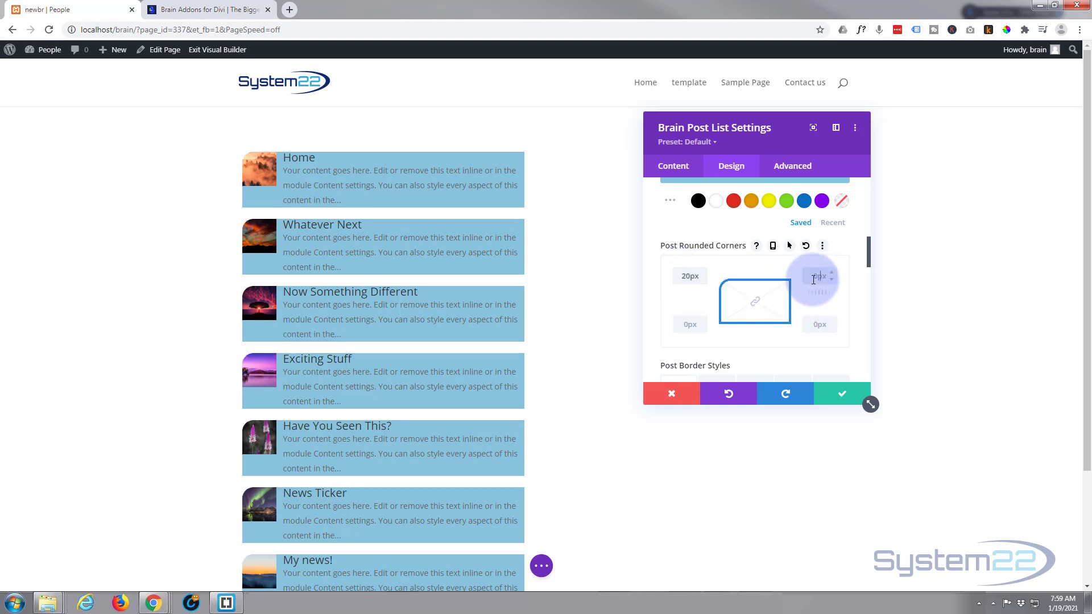
type("40")
left_click(814, 323)
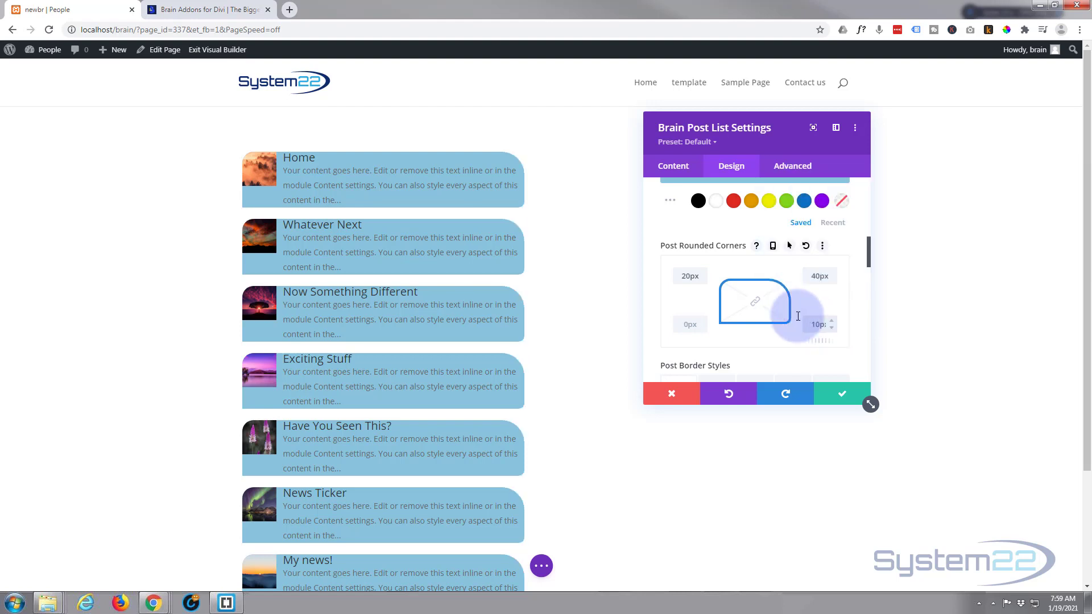
left_click(691, 277)
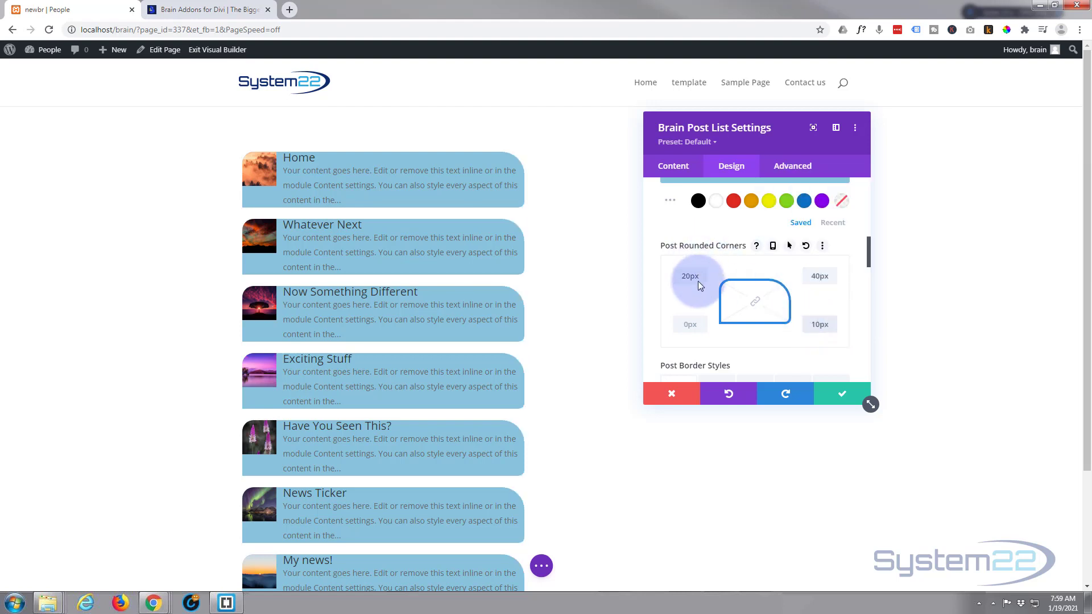
left_click(755, 301)
left_click_drag(678, 276, 702, 276)
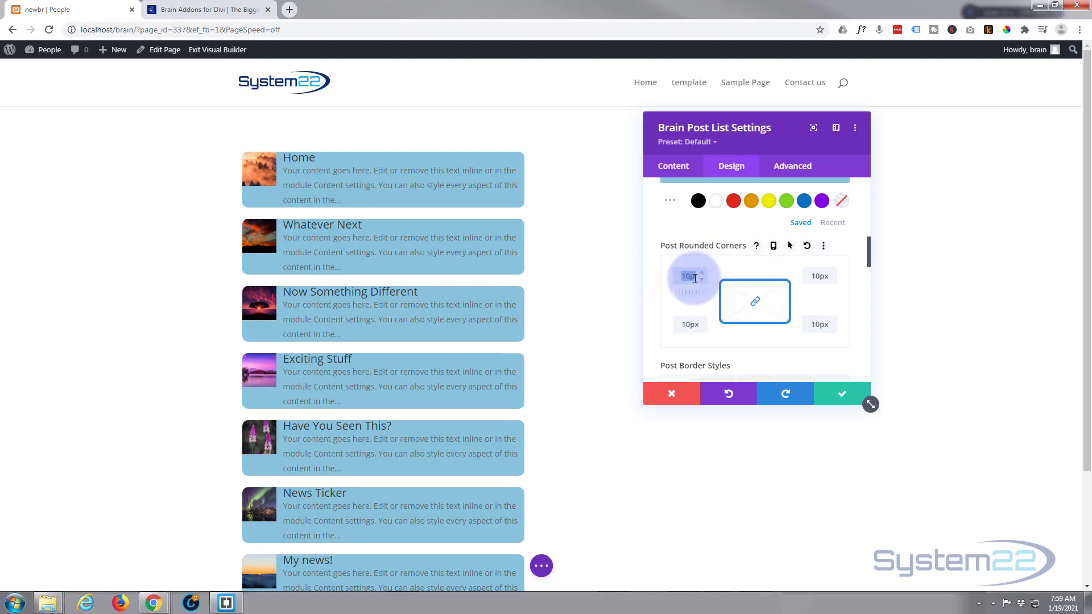
type("0")
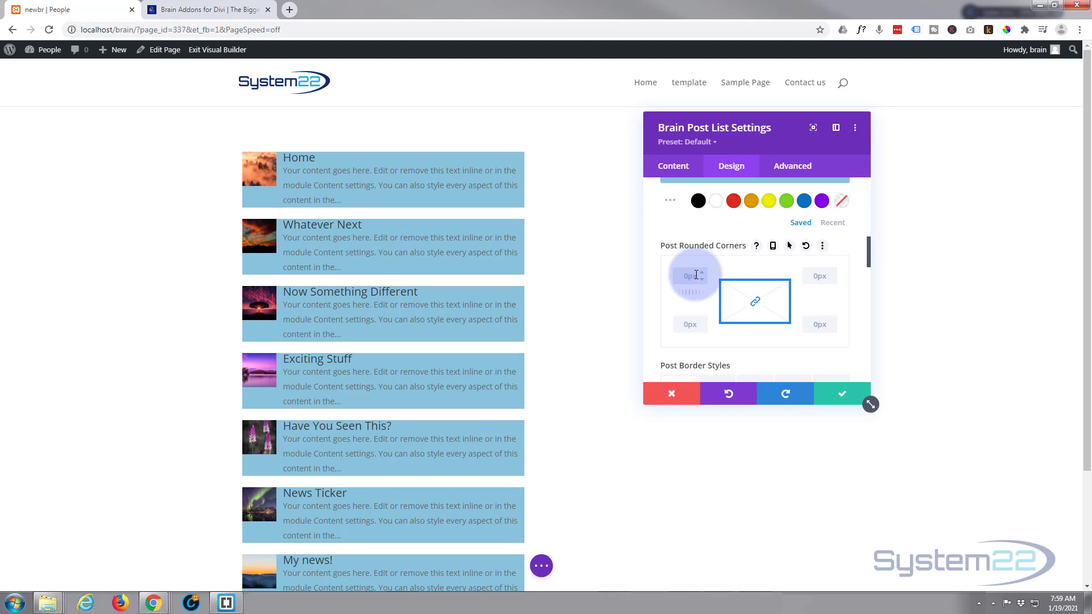
Step: Remove the post background colour by setting it to transparent
scroll(707, 314, "up", 1)
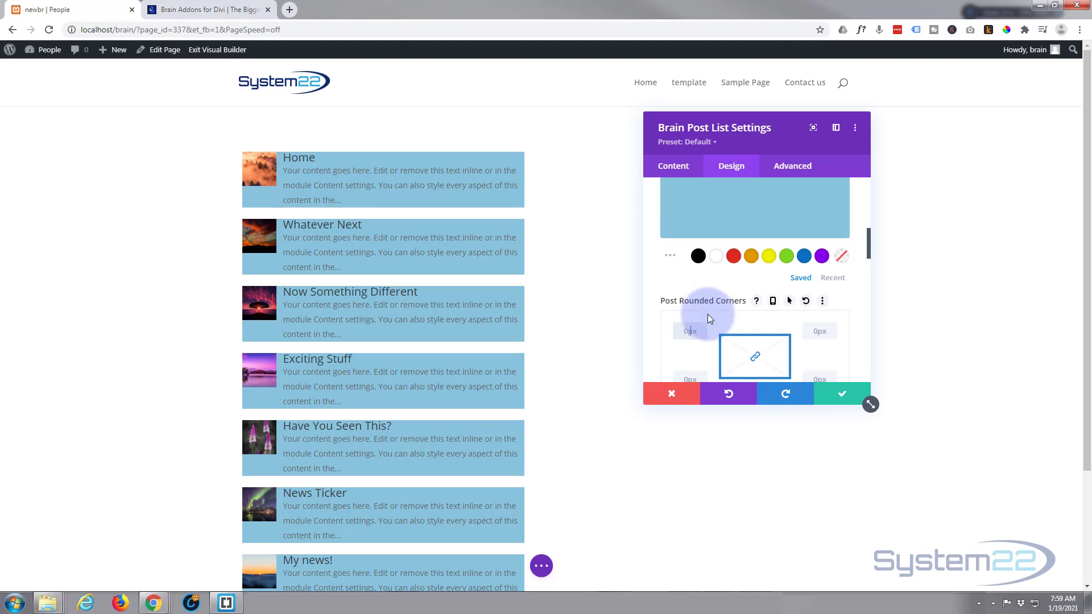
left_click(843, 261)
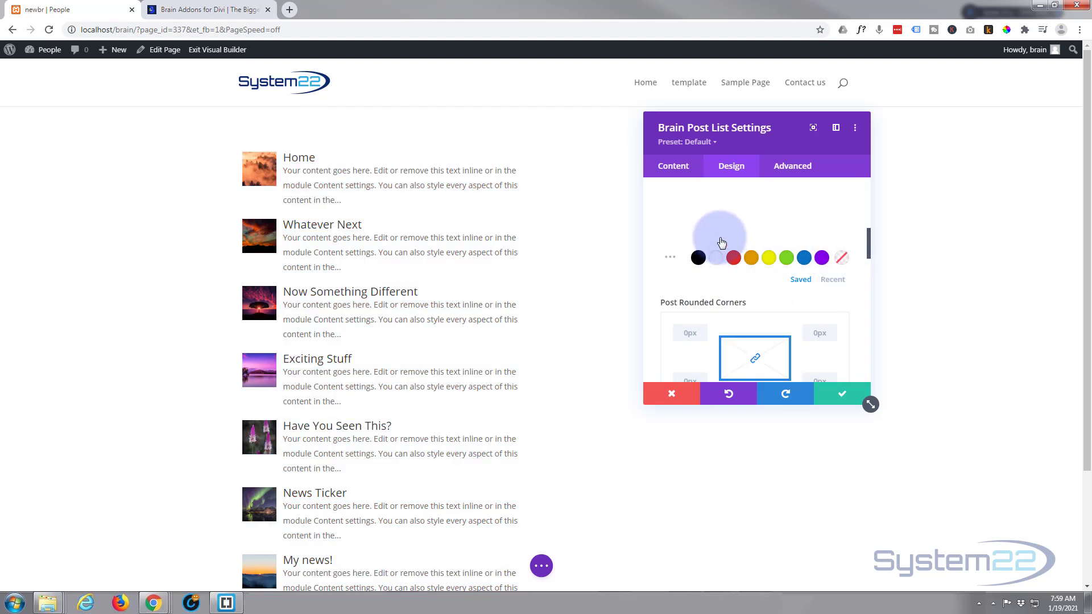
scroll(711, 231, "down", 3)
scroll(705, 228, "down", 3)
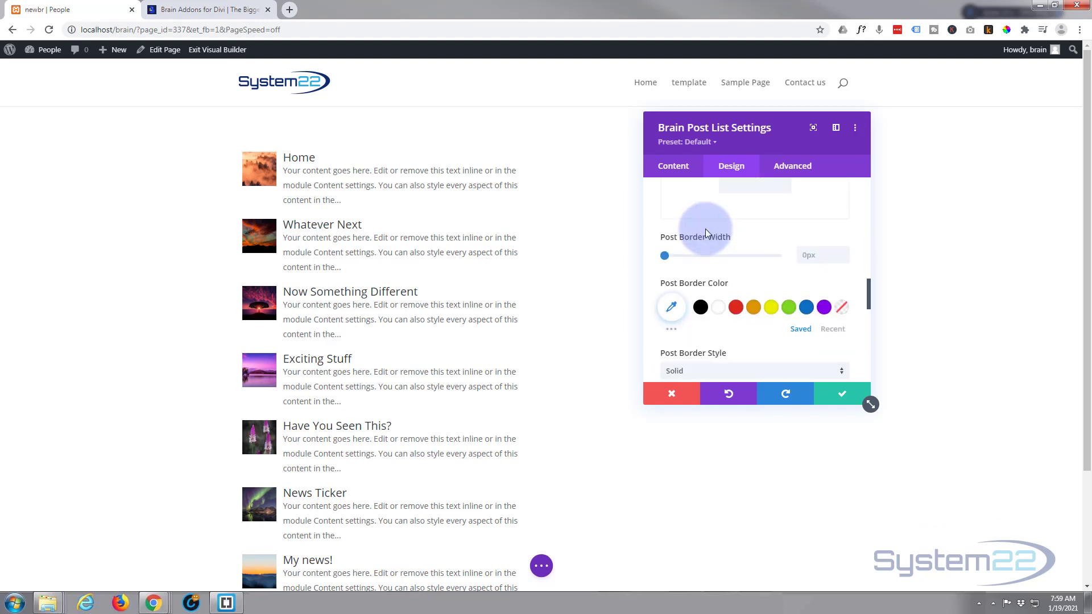
scroll(705, 229, "up", 1)
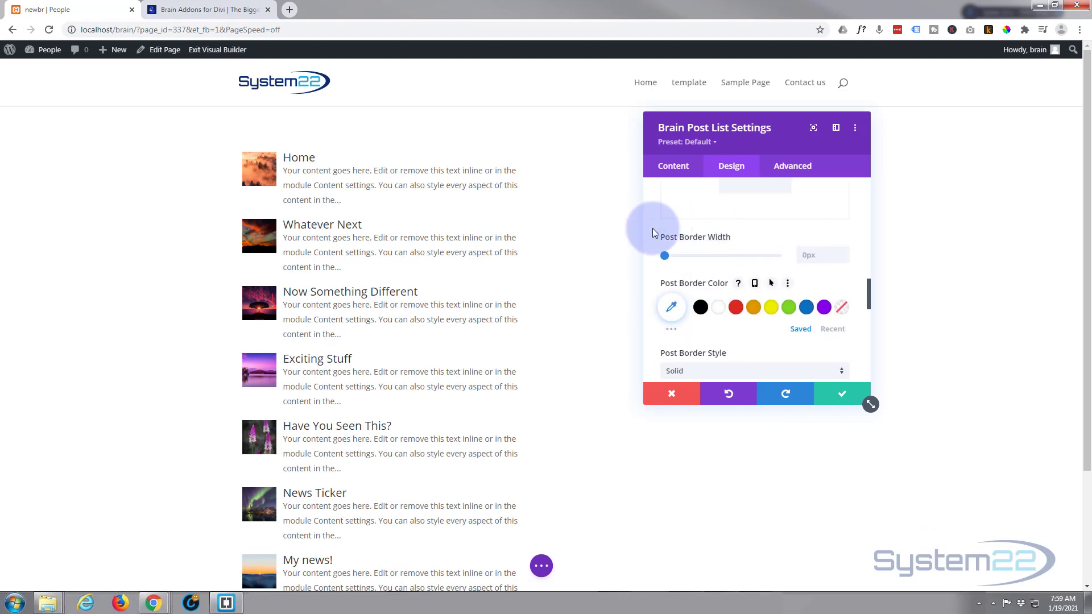
Step: Try a 1px post border width, then return it to 0px
left_click(844, 251)
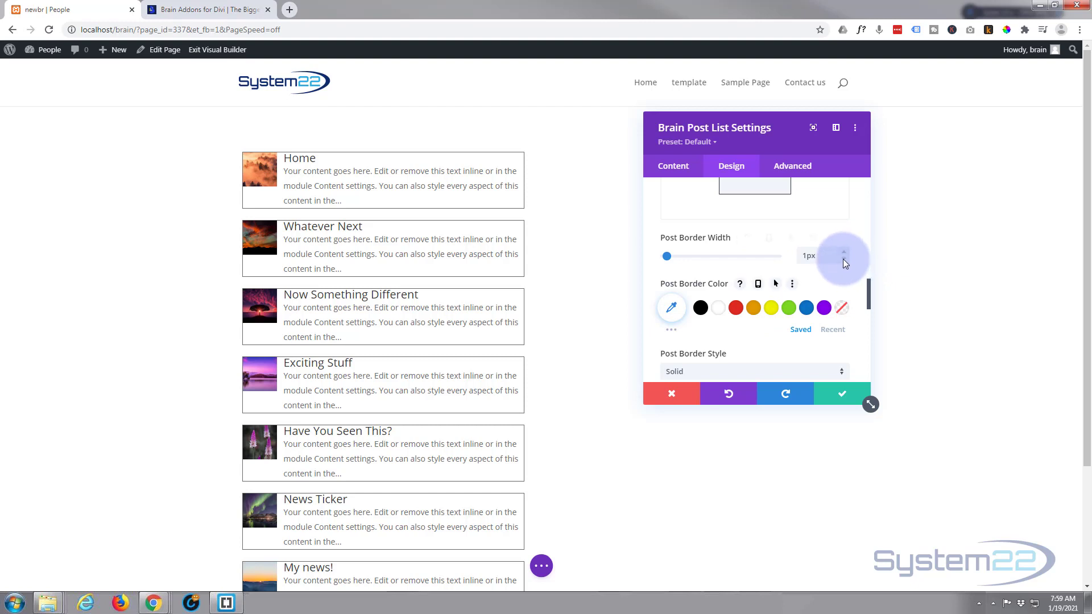
left_click(843, 259)
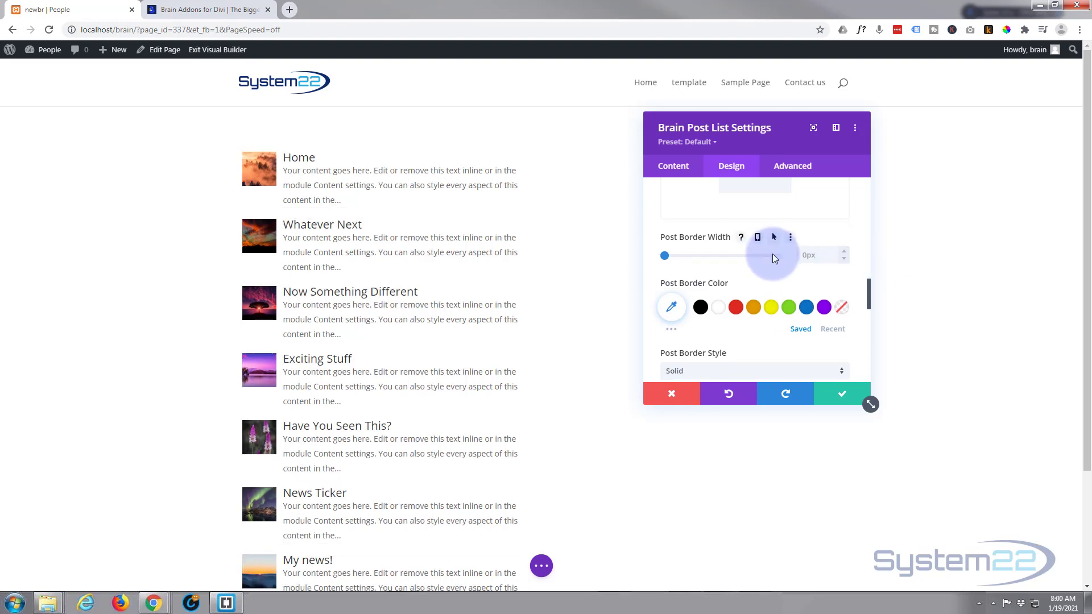
Step: Open the Post Border Style choices and keep Solid
scroll(771, 254, "down", 3)
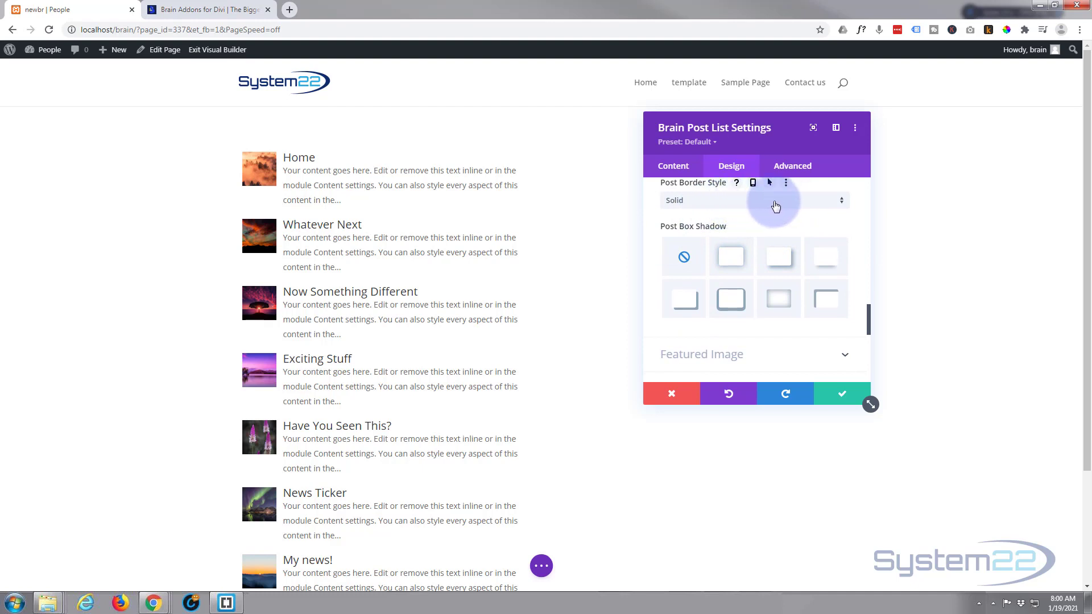
left_click(753, 203)
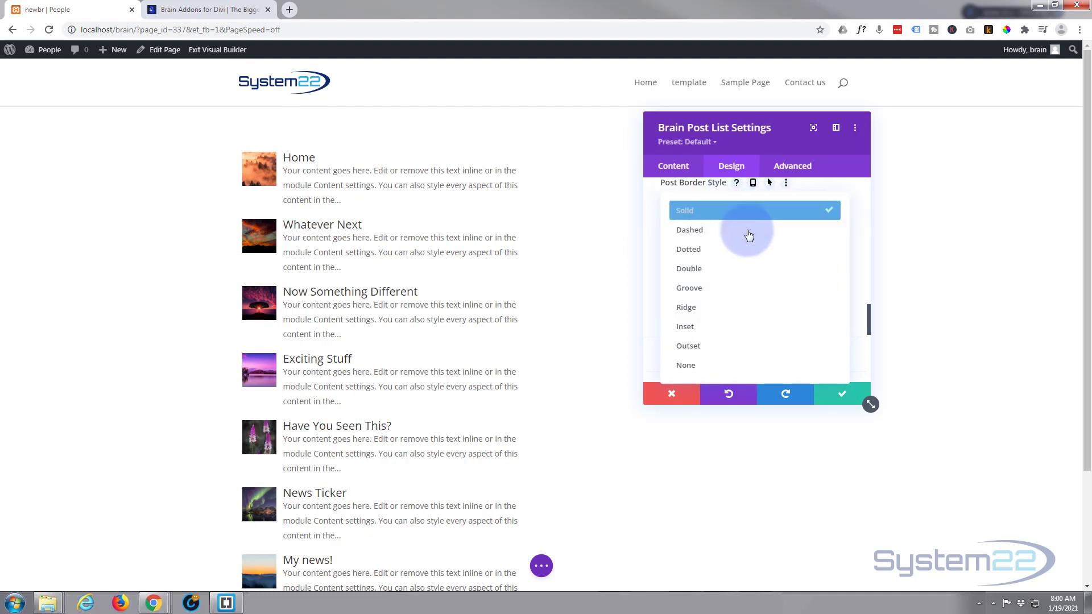
left_click(654, 228)
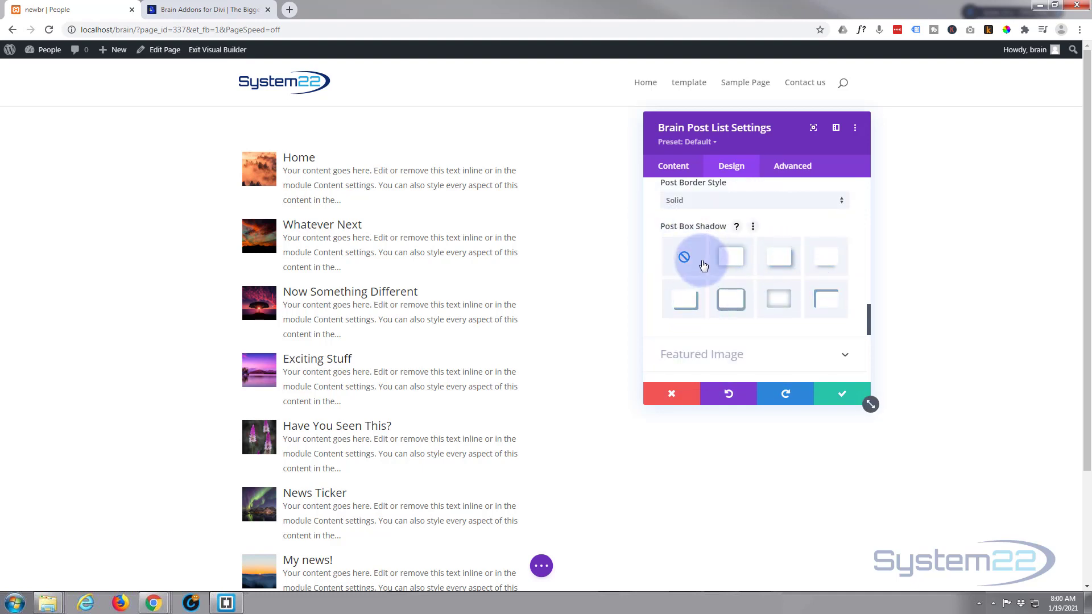
scroll(654, 258, "down", 3)
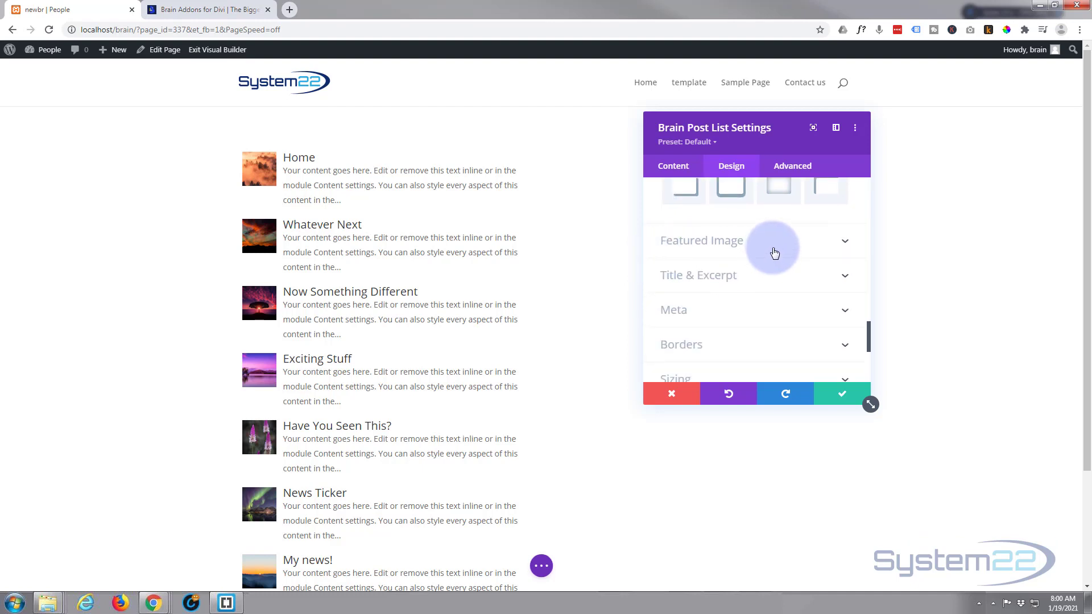
Step: Enlarge the featured images to about 107px by 96px and set the image spacing to 28px
left_click(774, 253)
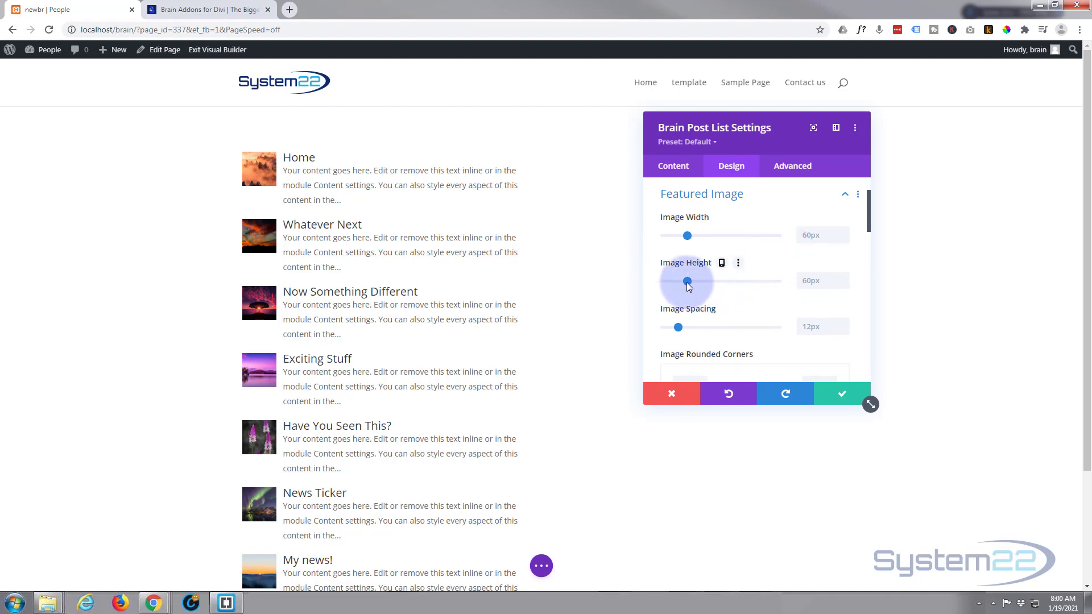
mouse_move(698, 234)
left_mouse_down()
mouse_move(688, 234)
mouse_move(712, 236)
left_mouse_up()
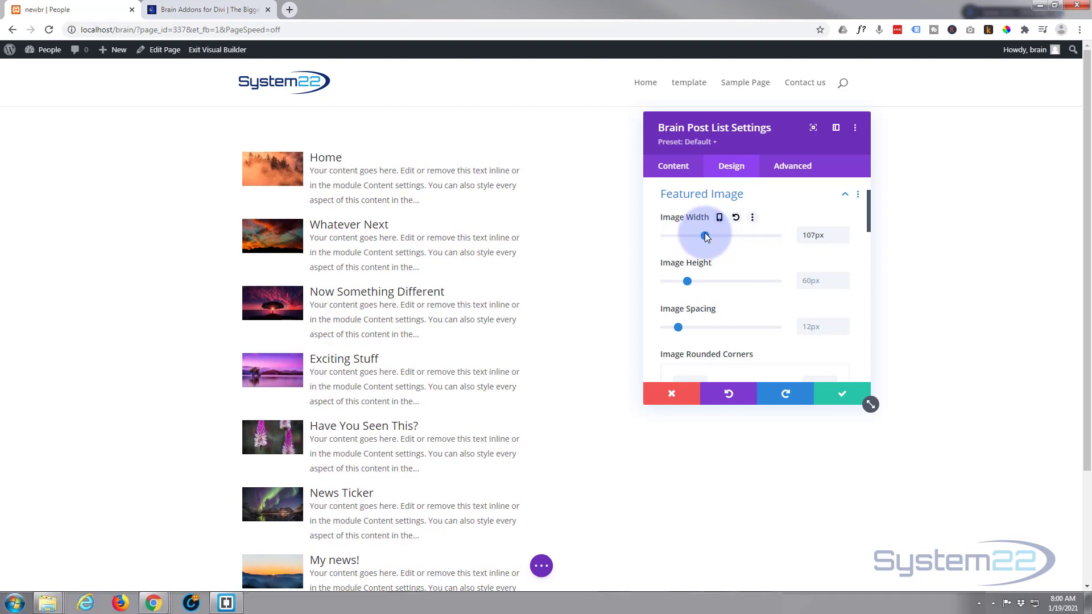
left_click_drag(688, 280, 700, 281)
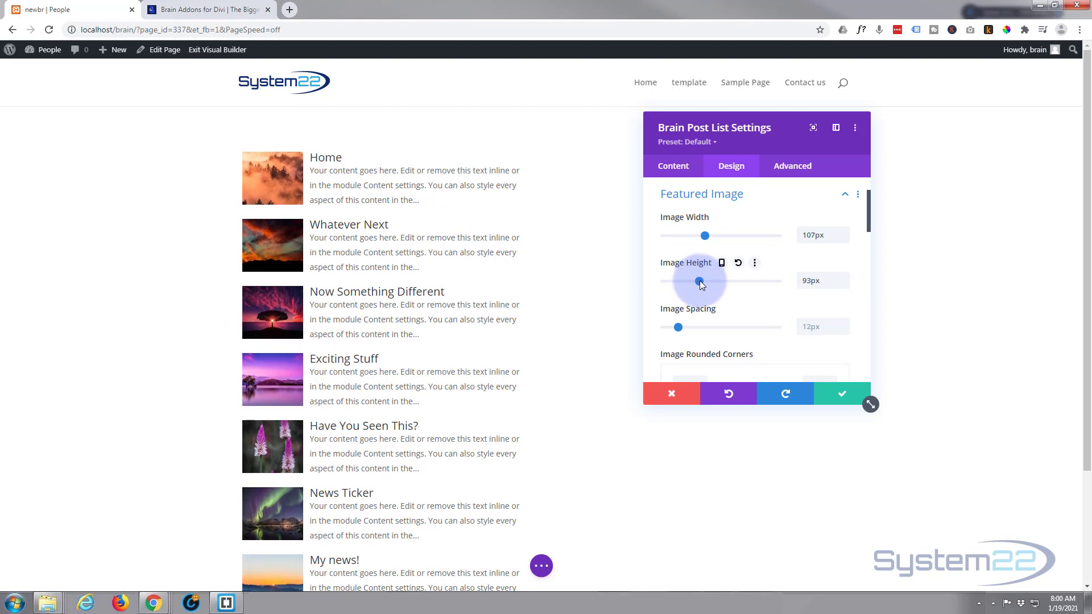
left_click_drag(700, 281, 702, 281)
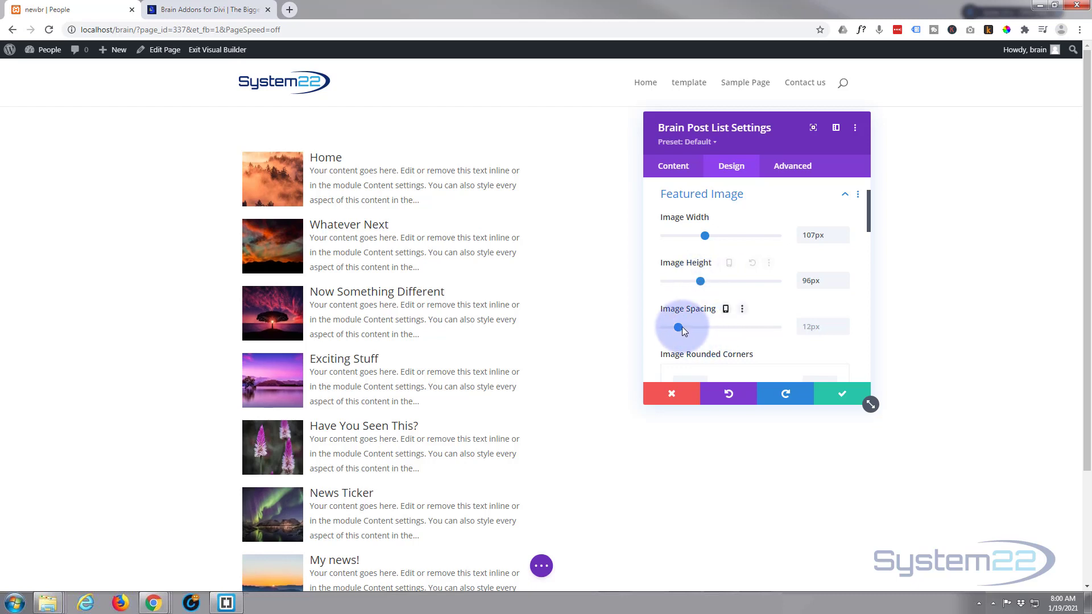
left_click_drag(680, 326, 697, 329)
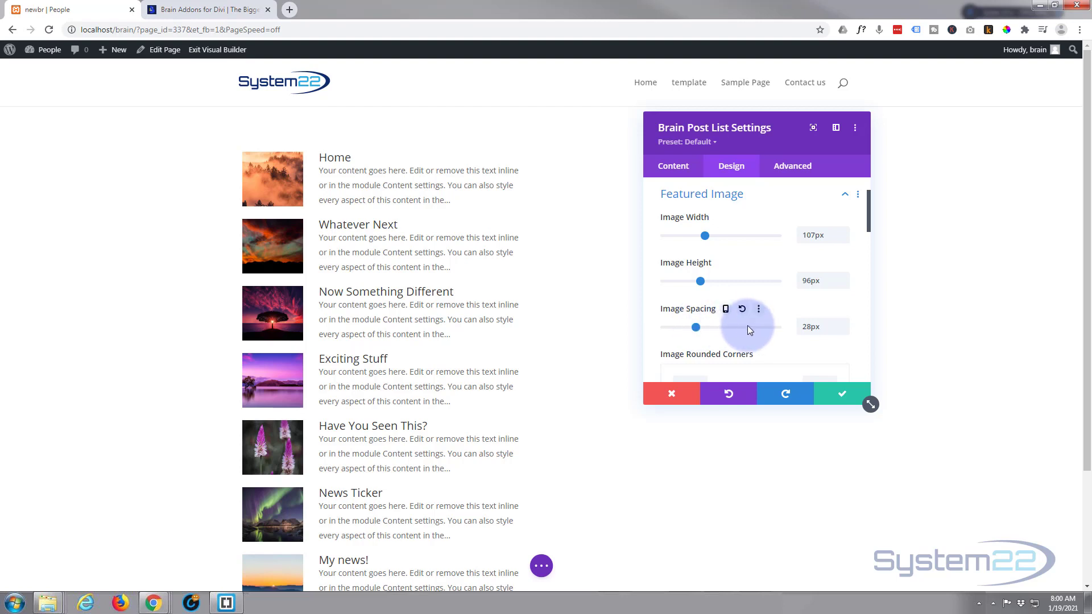
Step: Set the featured image width and height to 100px each
scroll(747, 325, "down", 2)
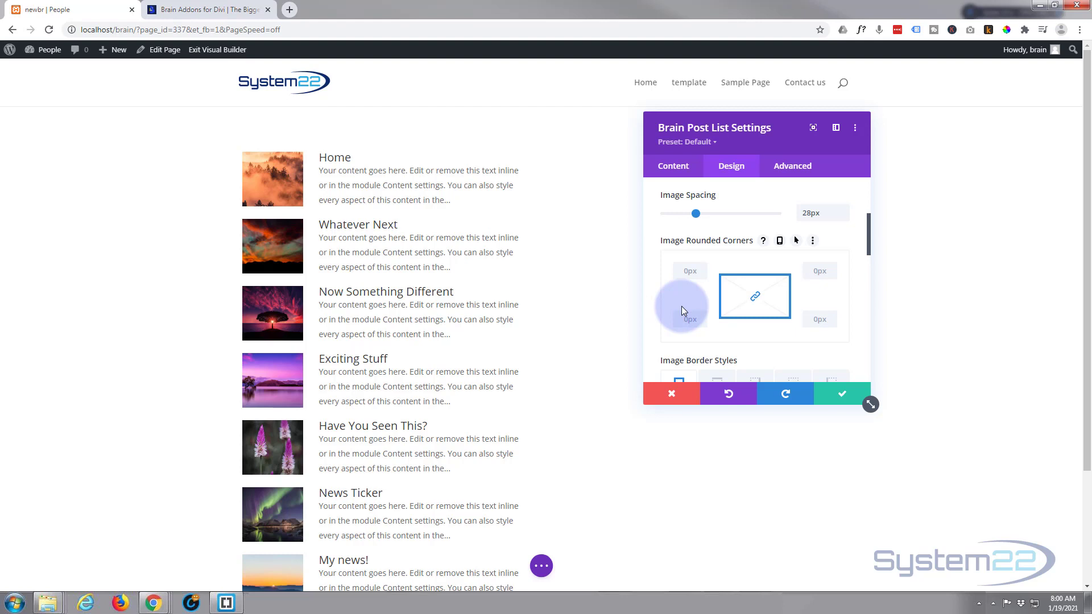
scroll(694, 302, "up", 3)
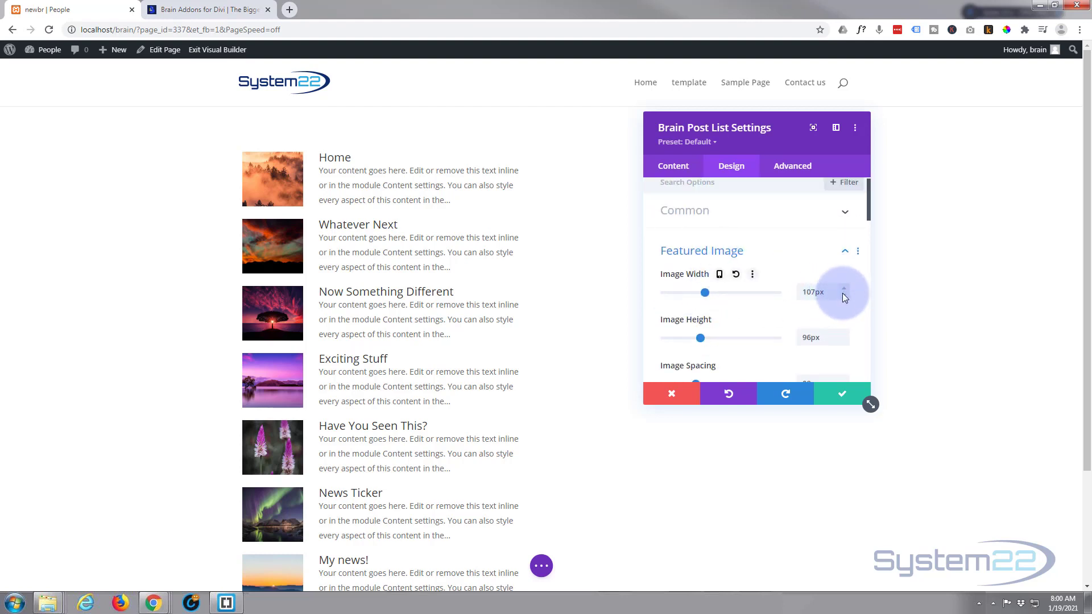
left_click(844, 295)
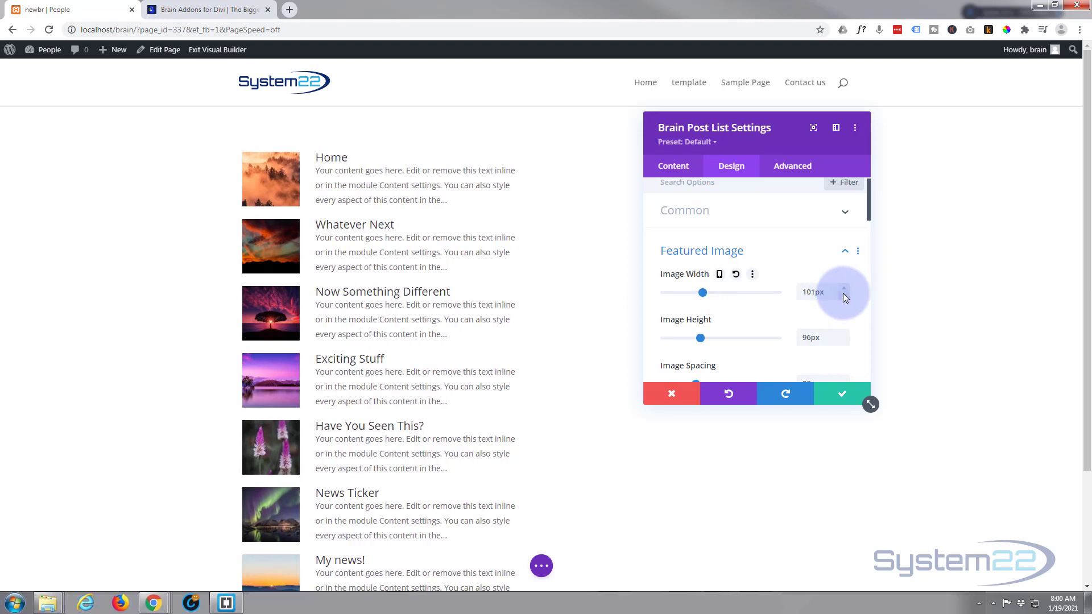
left_click(843, 296)
left_click(845, 333)
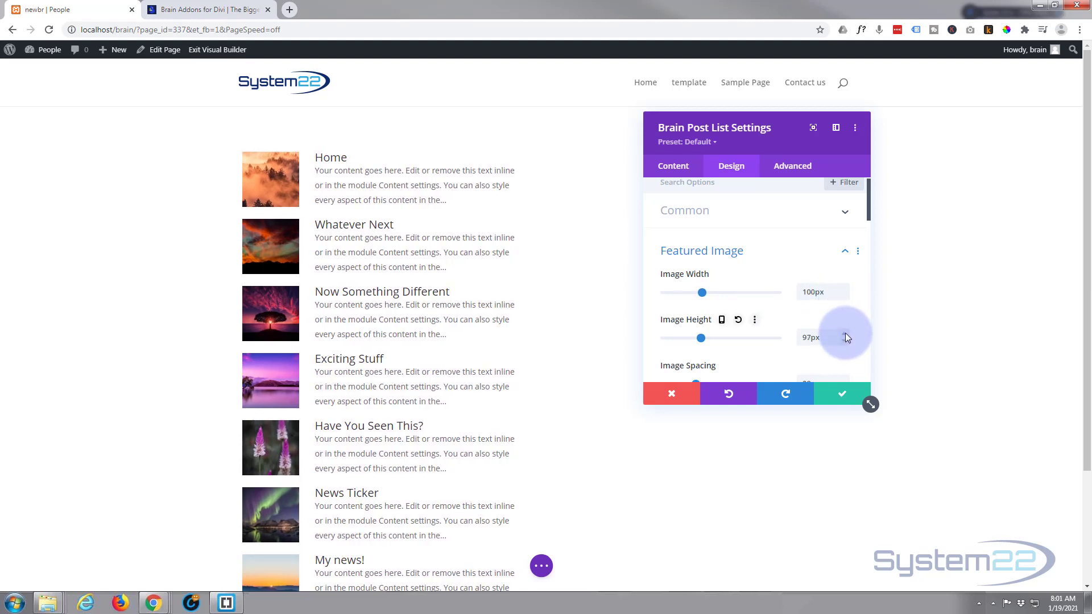
left_click(845, 334)
left_click(845, 334)
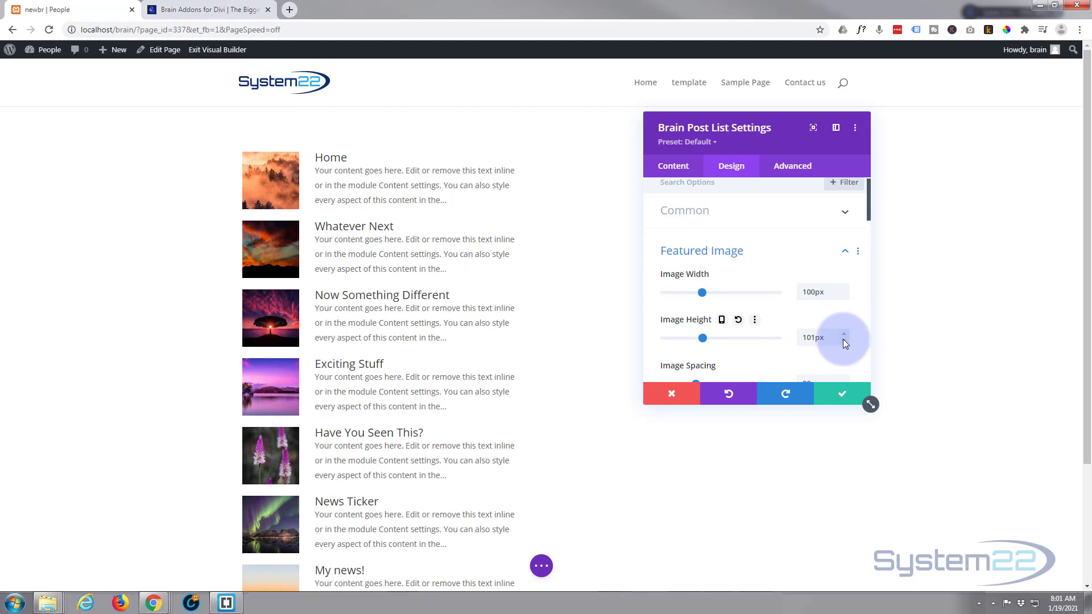
left_click(843, 339)
scroll(759, 285, "down", 1)
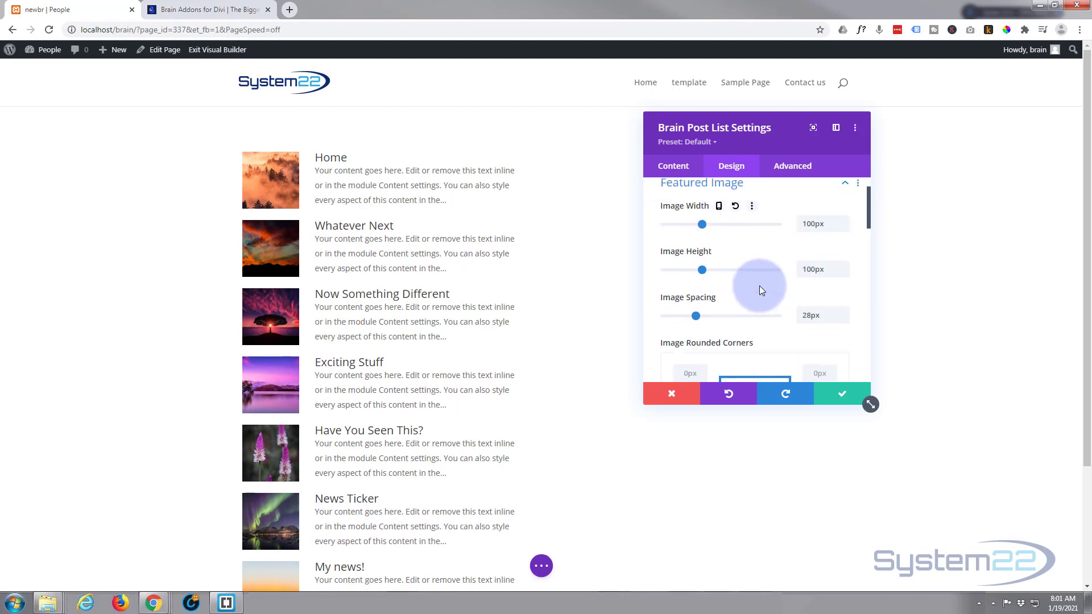
scroll(759, 285, "down", 2)
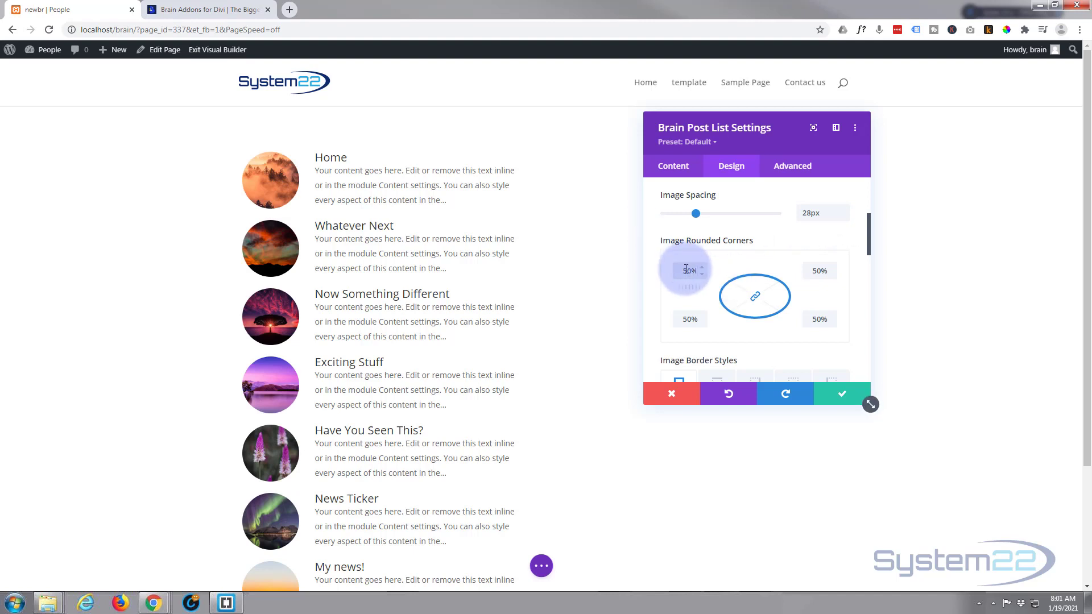
Step: Remove the featured image rounded corners by clearing the 50% radius to 0px
left_click_drag(684, 271, 726, 267)
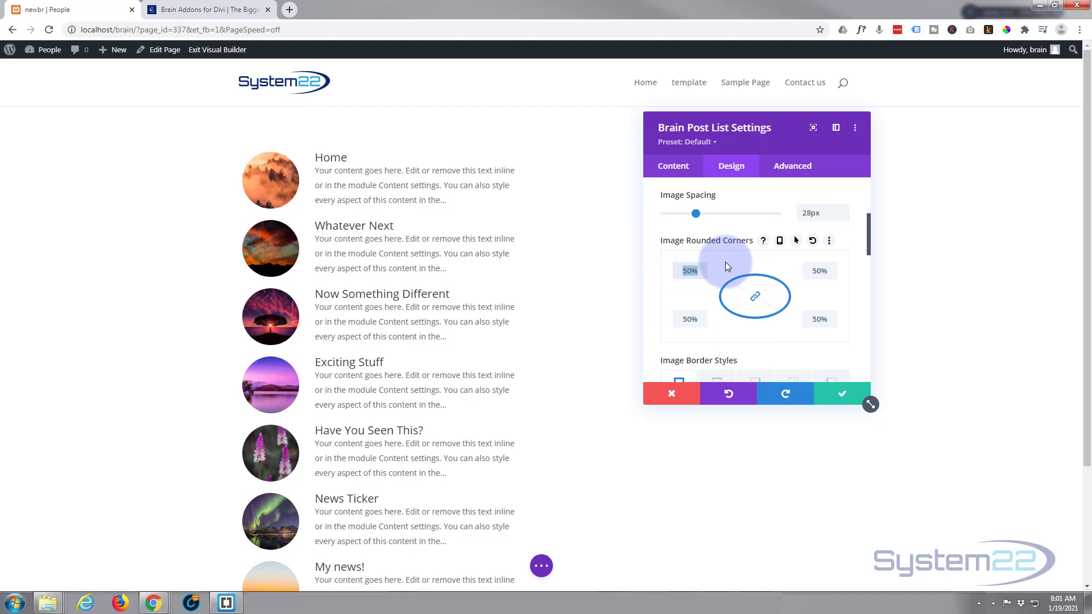
key("BackSpace")
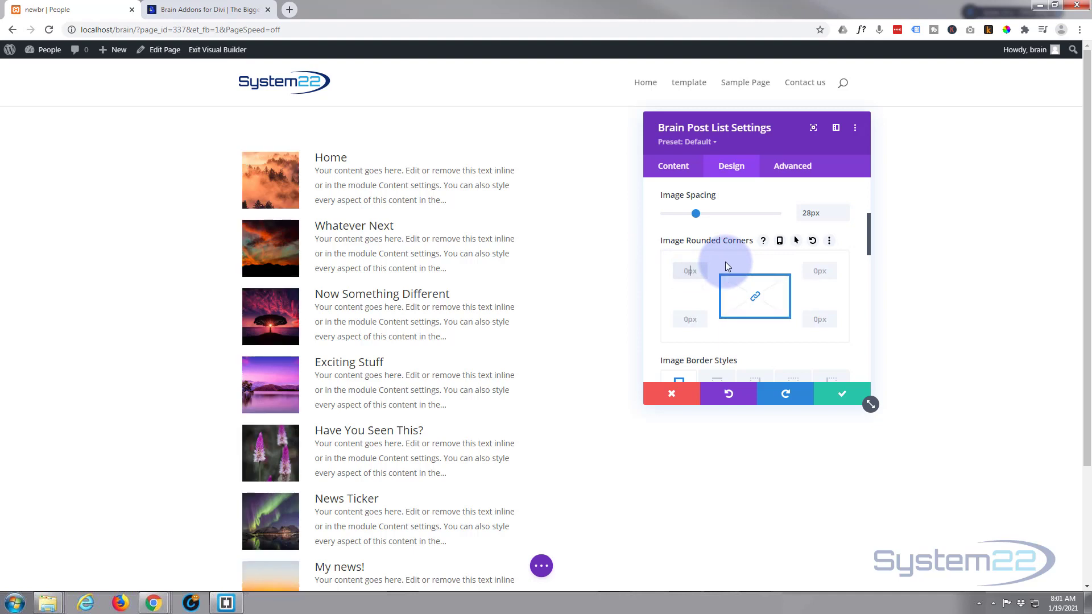
Step: Open the Title & Excerpt settings and set the title text colour to blue
scroll(721, 252, "down", 2)
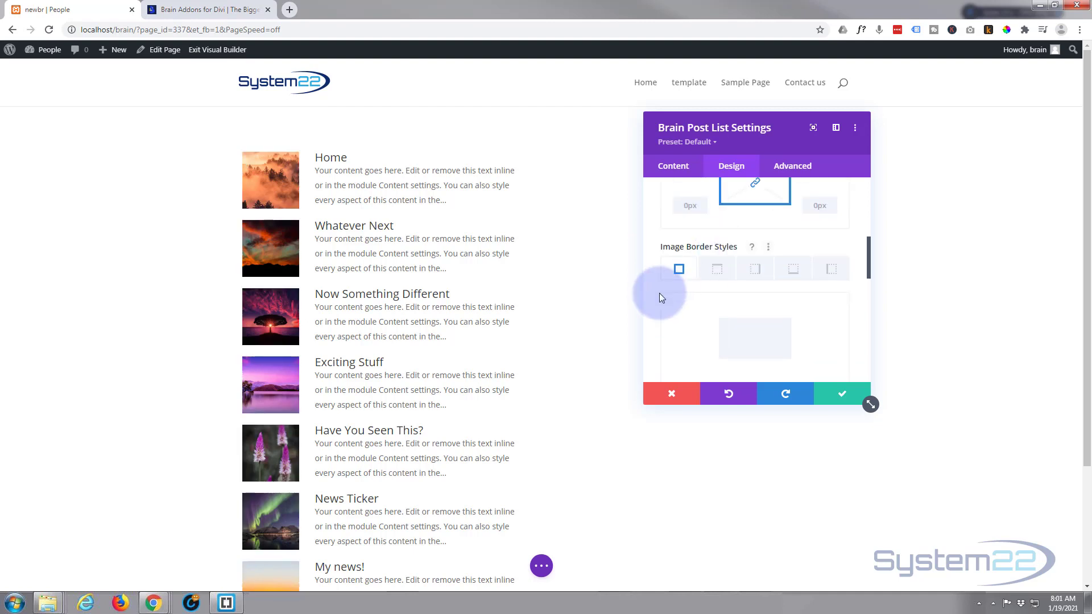
scroll(660, 292, "down", 5)
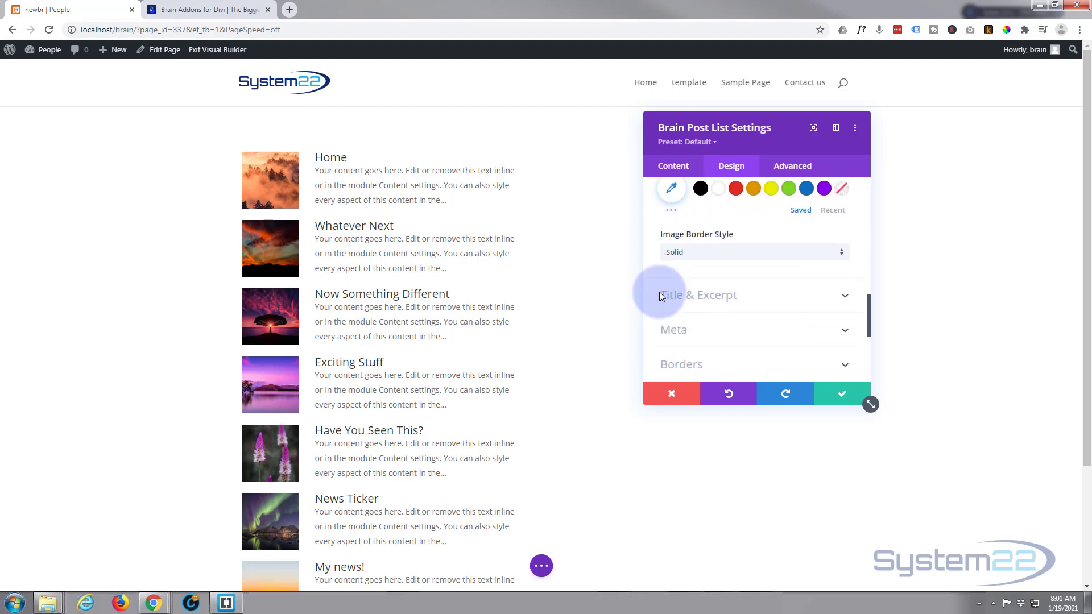
left_click(791, 296)
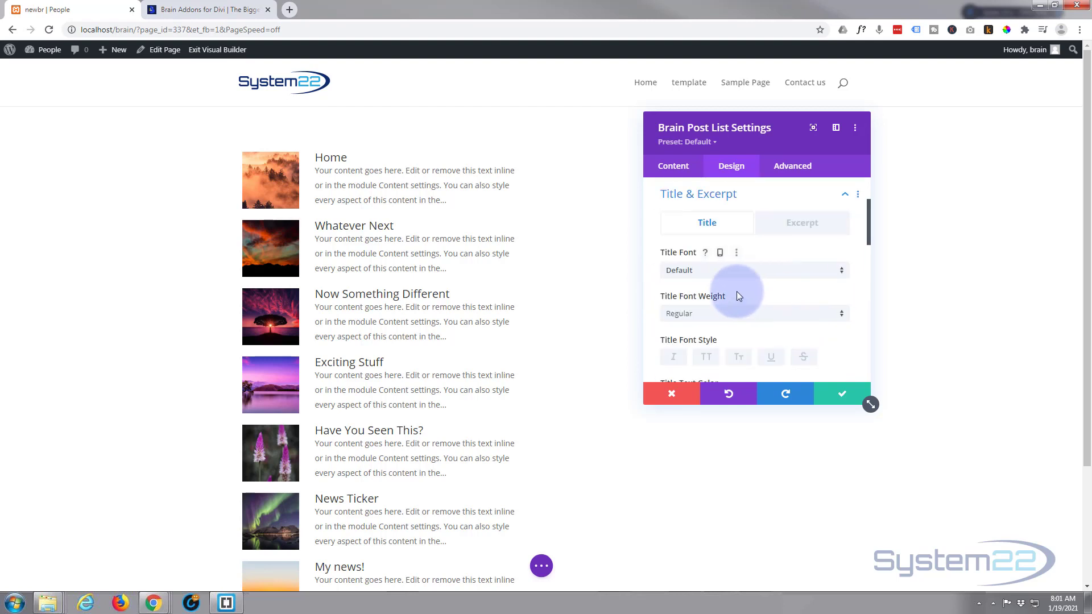
scroll(728, 282, "down", 2)
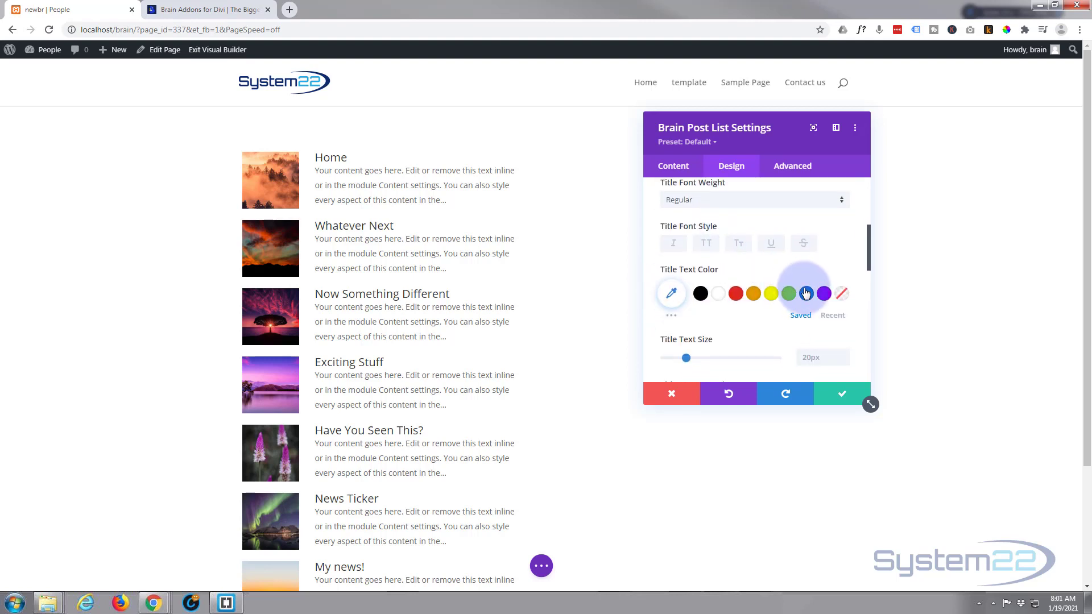
left_click(805, 293)
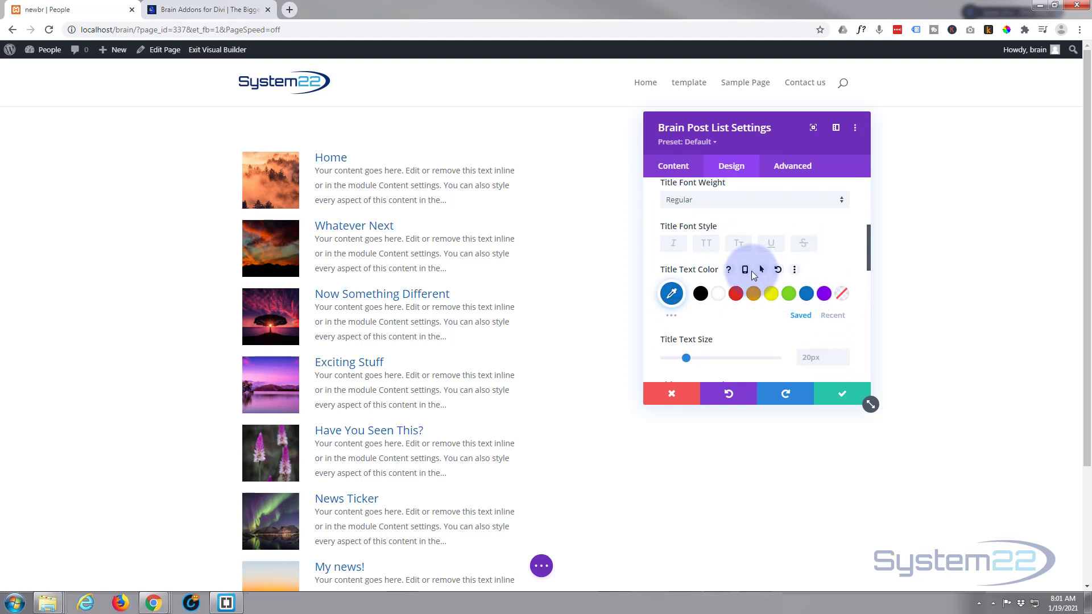
Step: Set the title font weight to Semi Bold
scroll(751, 270, "down", 1)
scroll(751, 271, "up", 2)
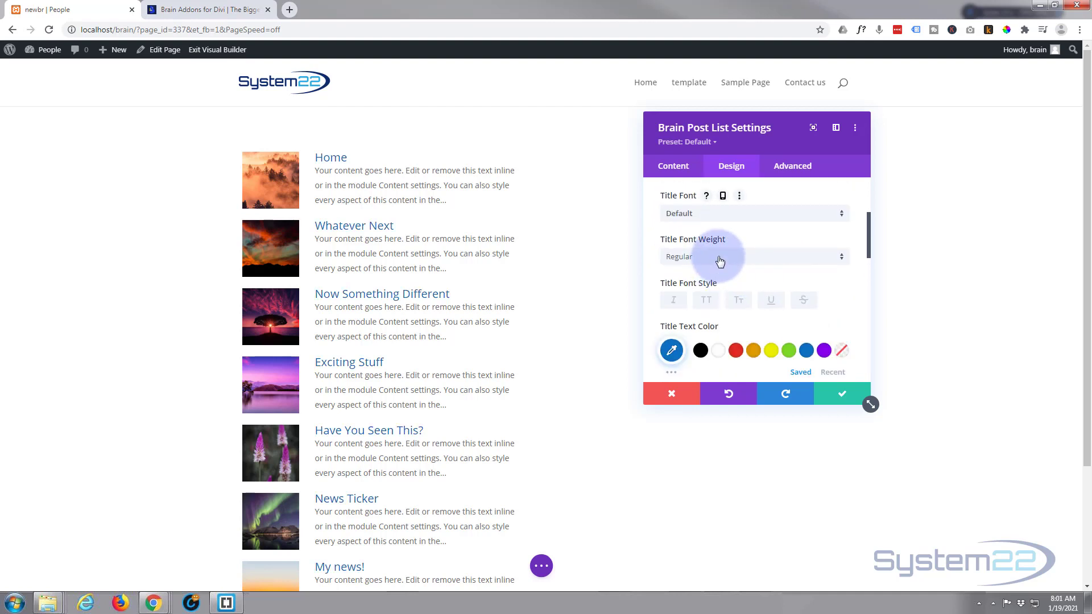
left_click(720, 261)
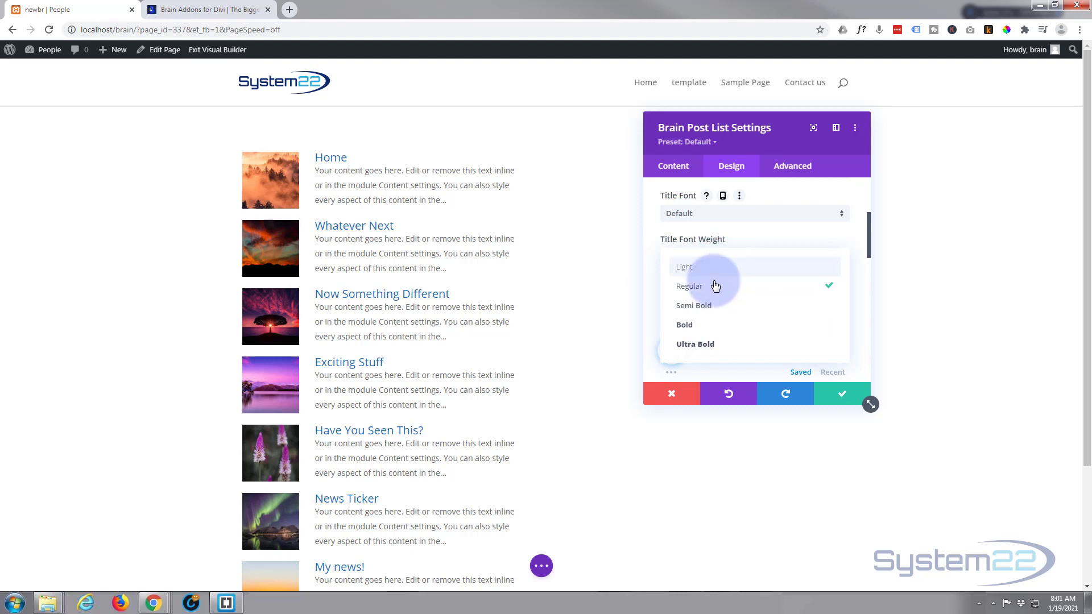
left_click(714, 309)
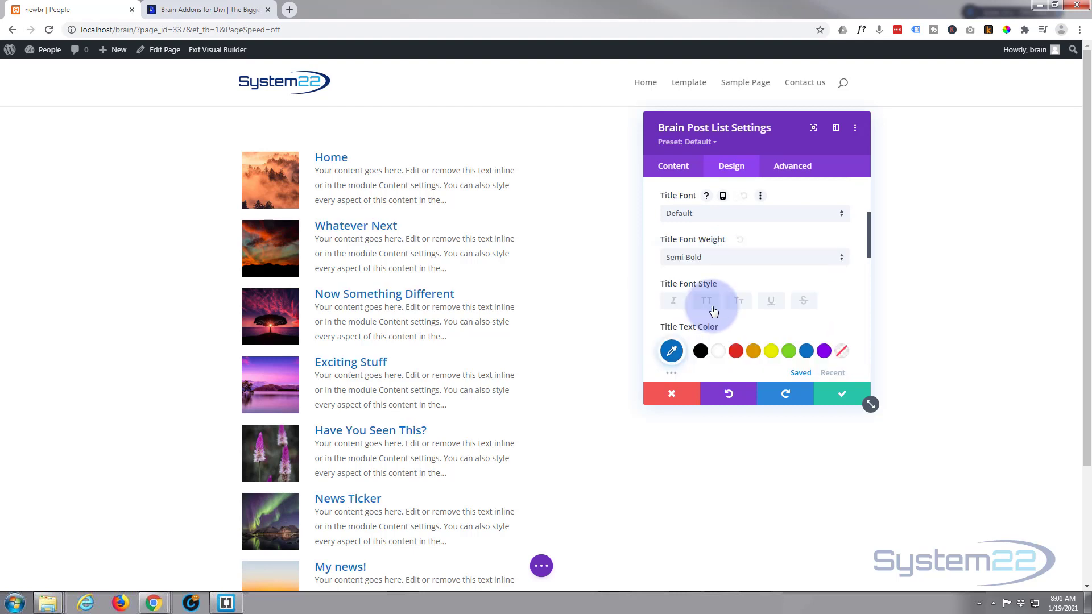
left_click(720, 214)
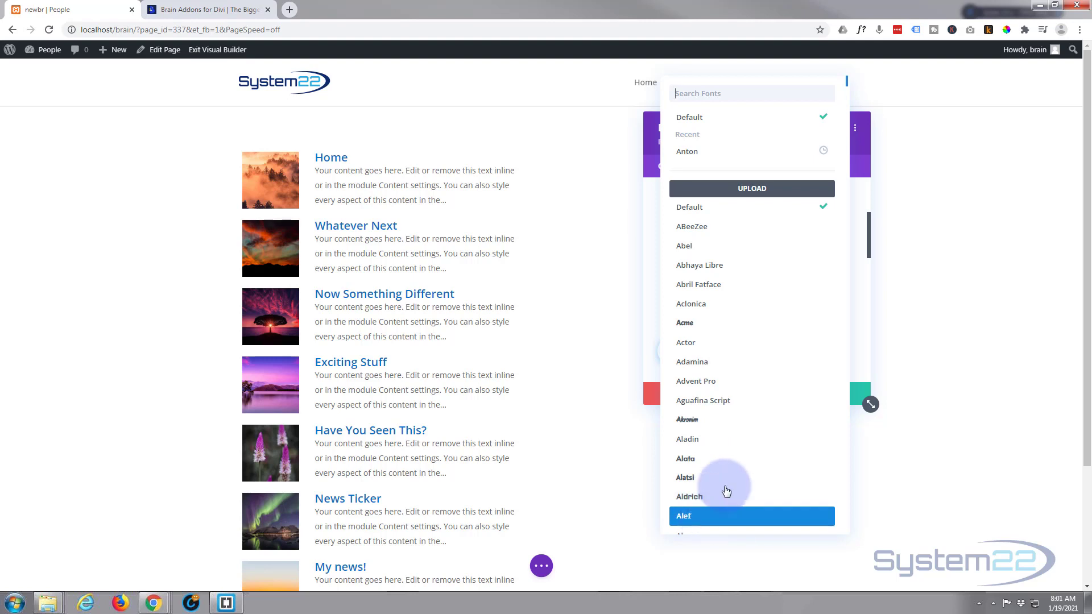
left_click(935, 145)
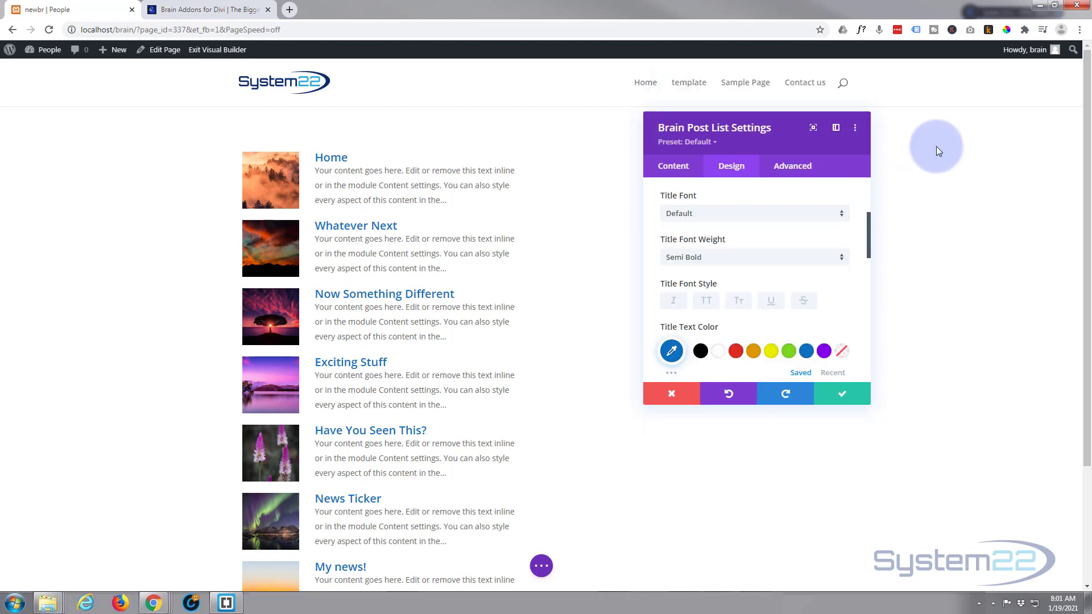
Step: Look through the Excerpt styling options and remaining design groups, then save the module settings
scroll(783, 237, "up", 1)
left_click(782, 236)
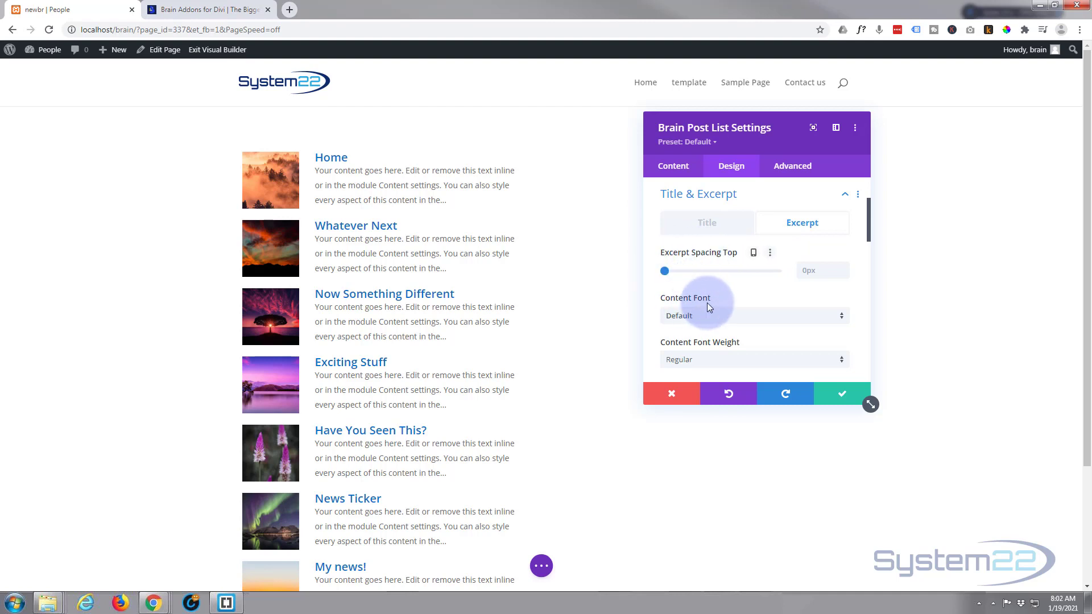
scroll(770, 288, "down", 2)
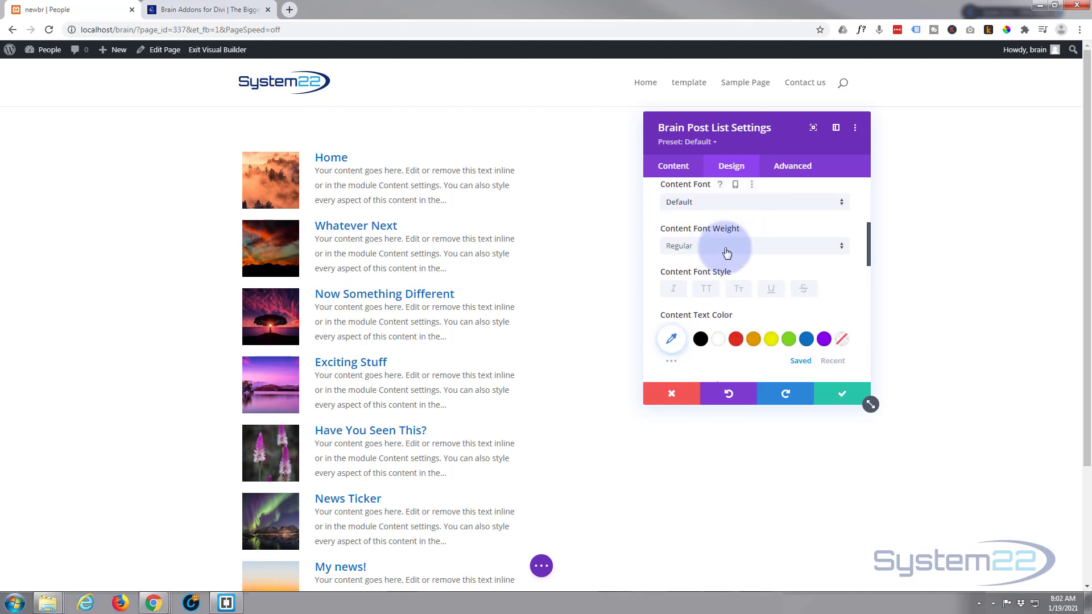
scroll(742, 311, "down", 1)
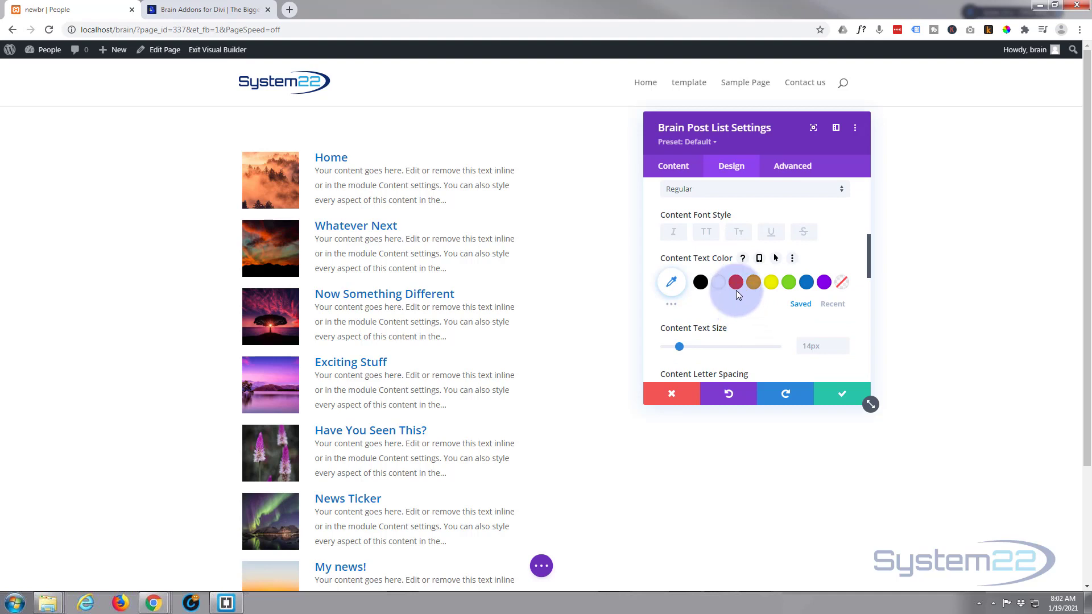
scroll(742, 311, "down", 1)
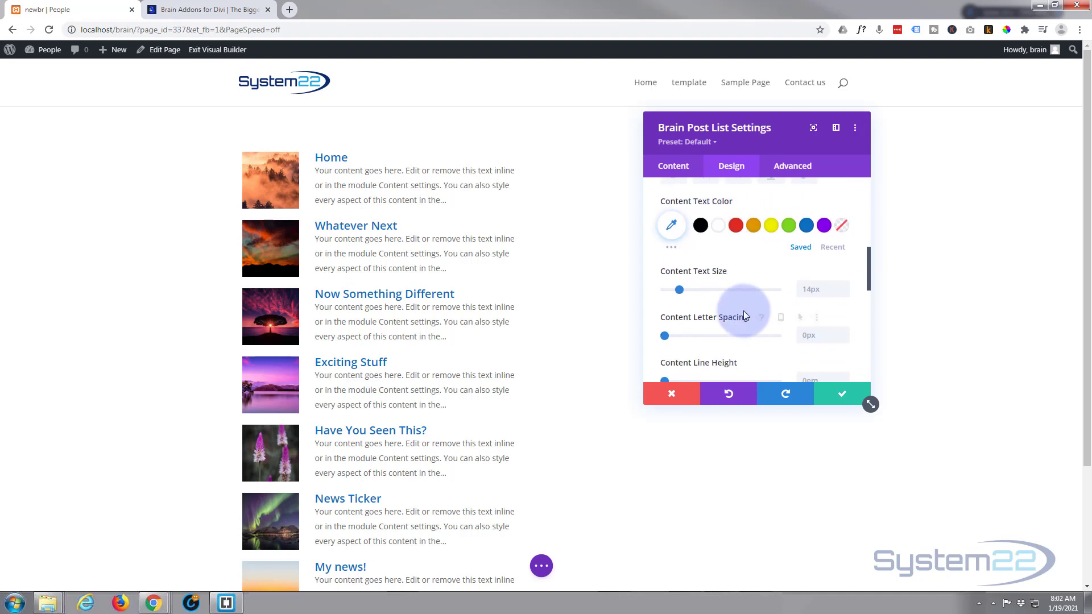
scroll(744, 314, "down", 3)
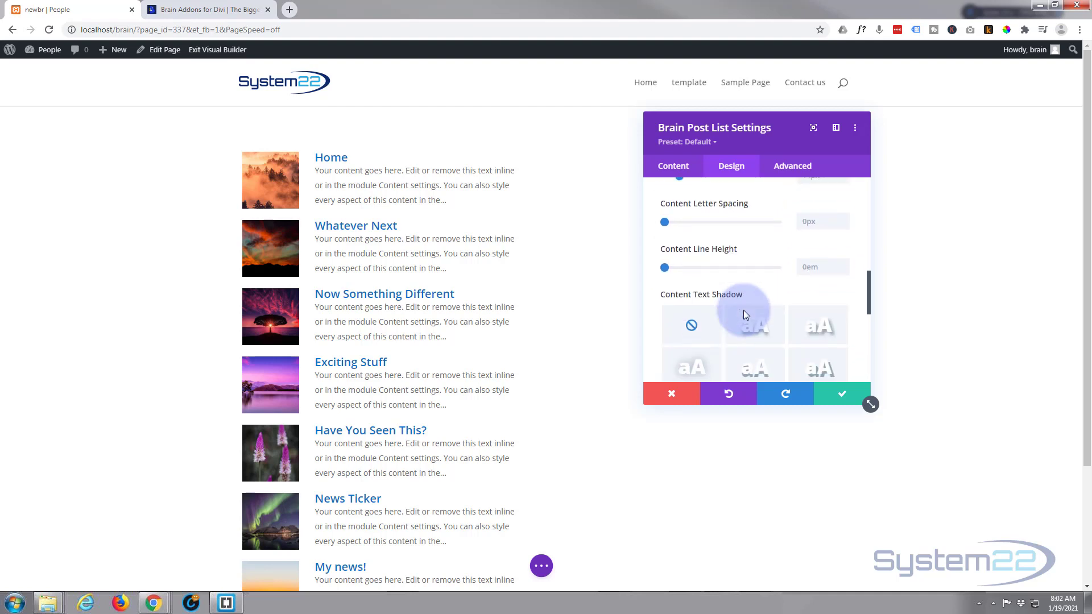
scroll(743, 313, "down", 2)
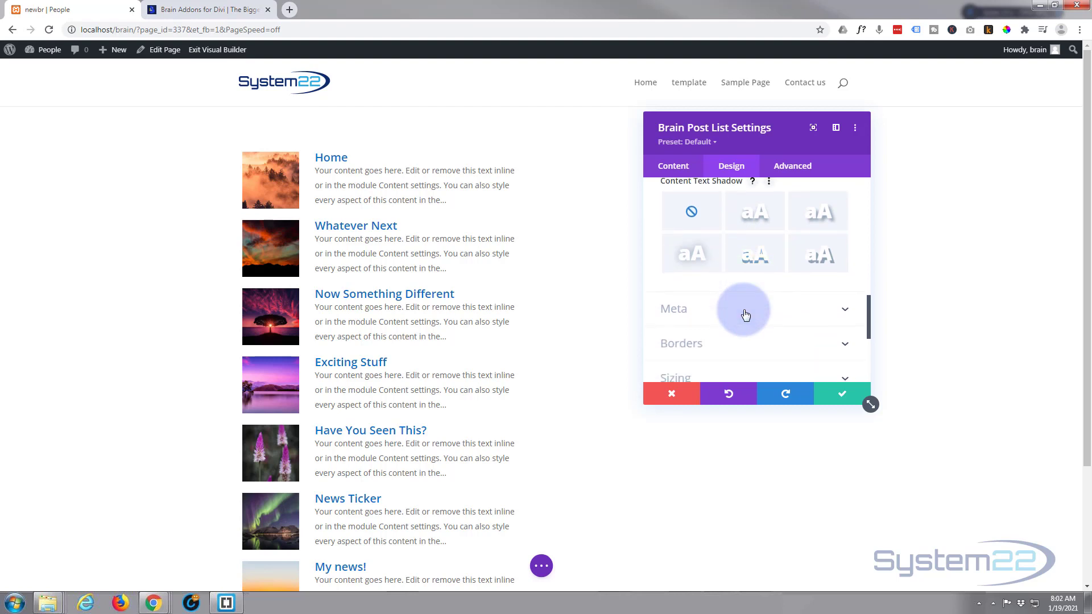
scroll(746, 315, "down", 2)
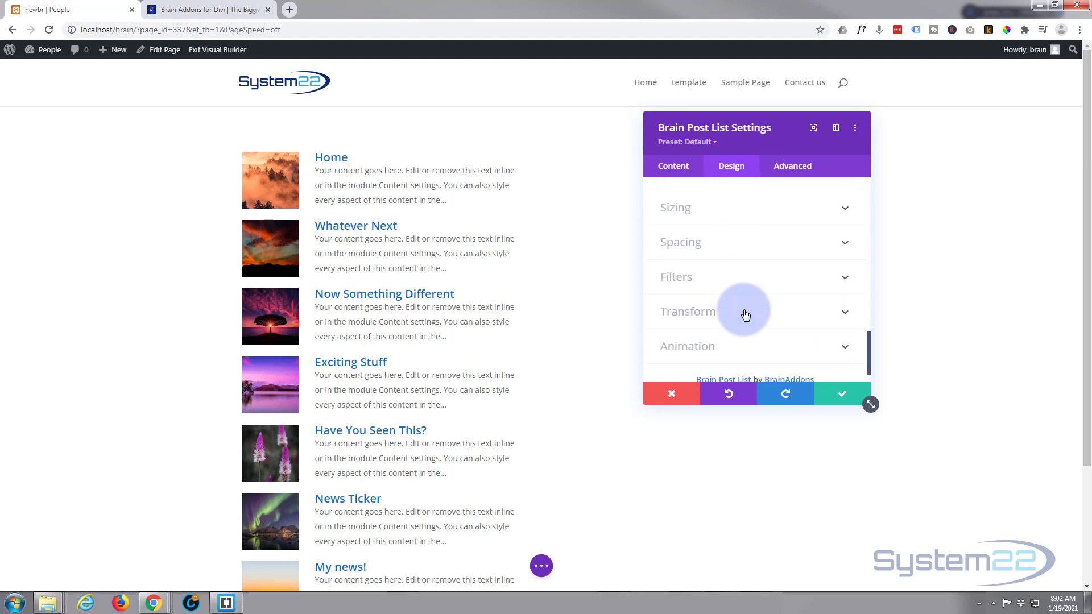
scroll(745, 314, "down", 1)
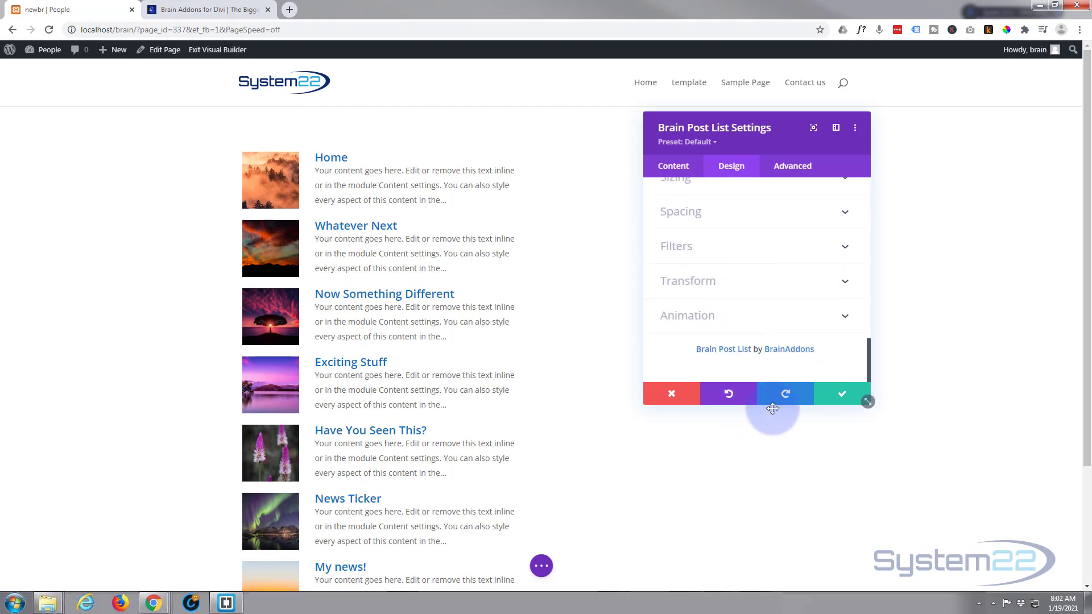
left_click(839, 397)
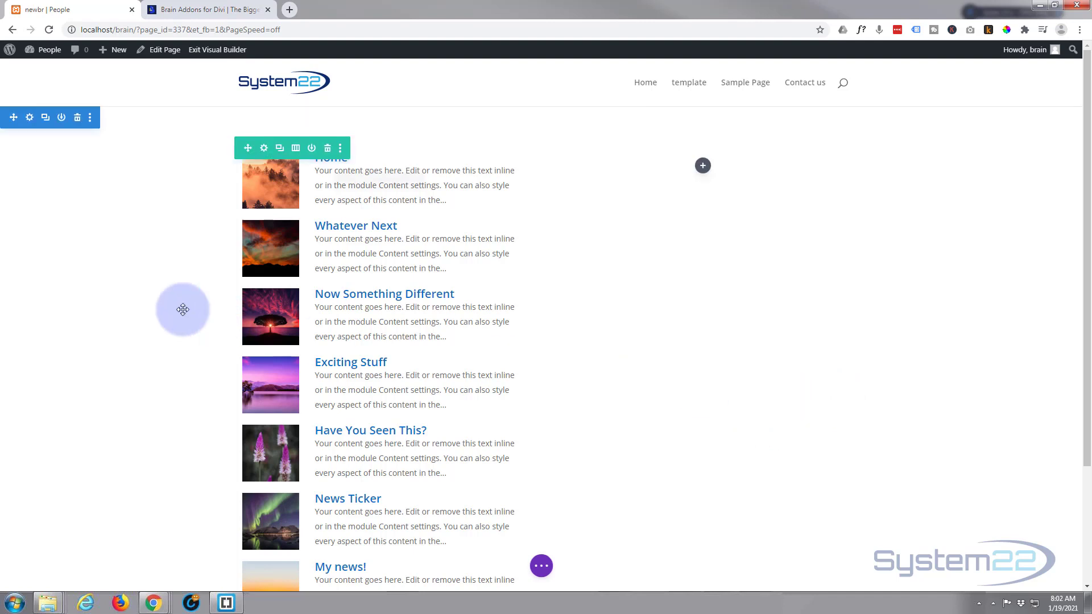
Step: Duplicate the post list module and move the copy into the empty second column
scroll(180, 302, "down", 2)
scroll(180, 302, "up", 2)
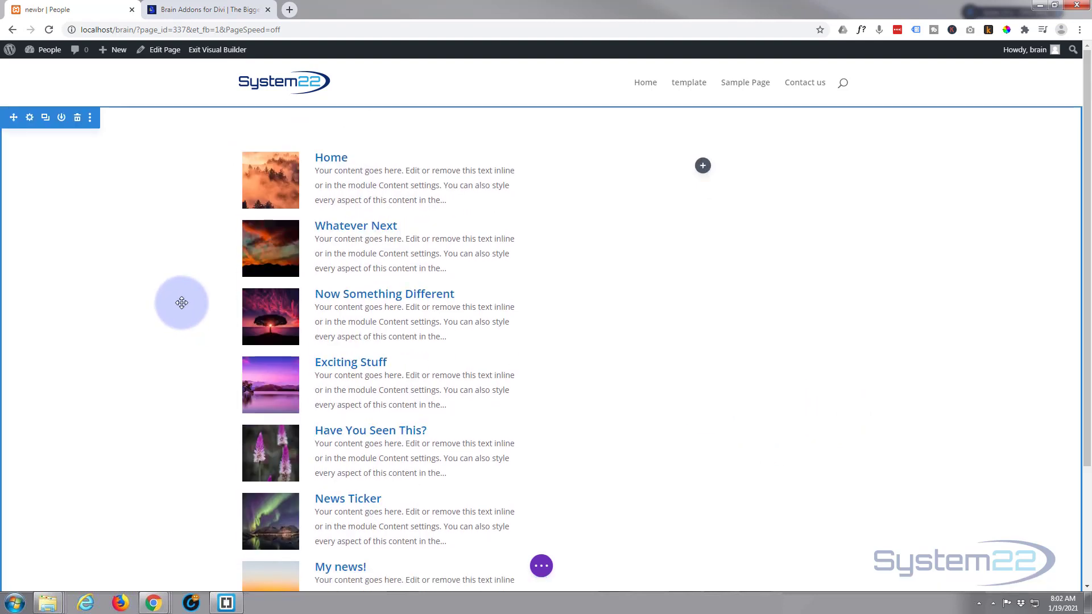
mouse_move(370, 179)
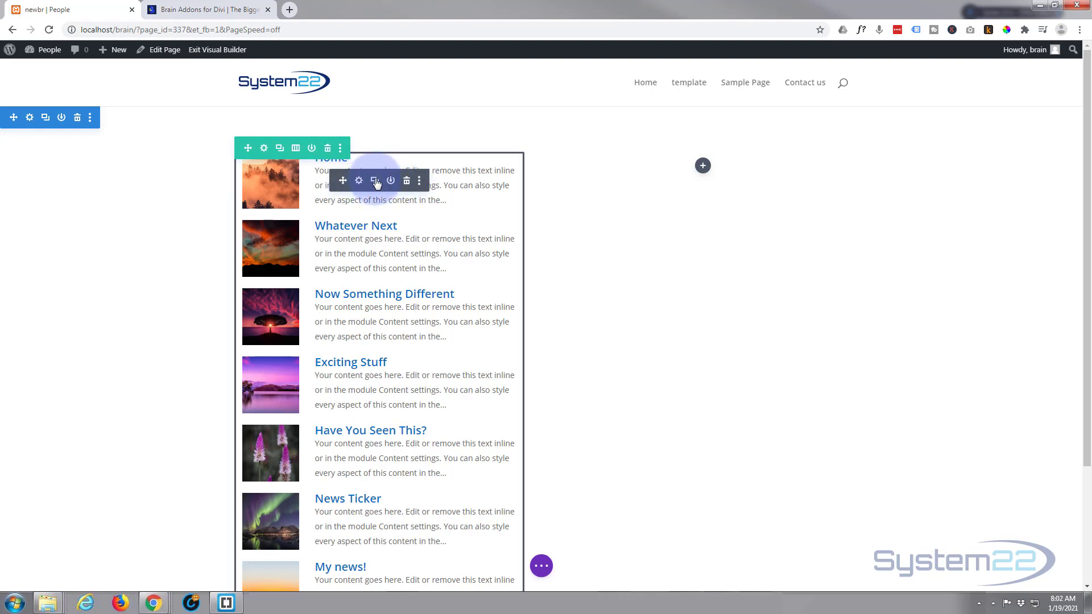
left_click(374, 181)
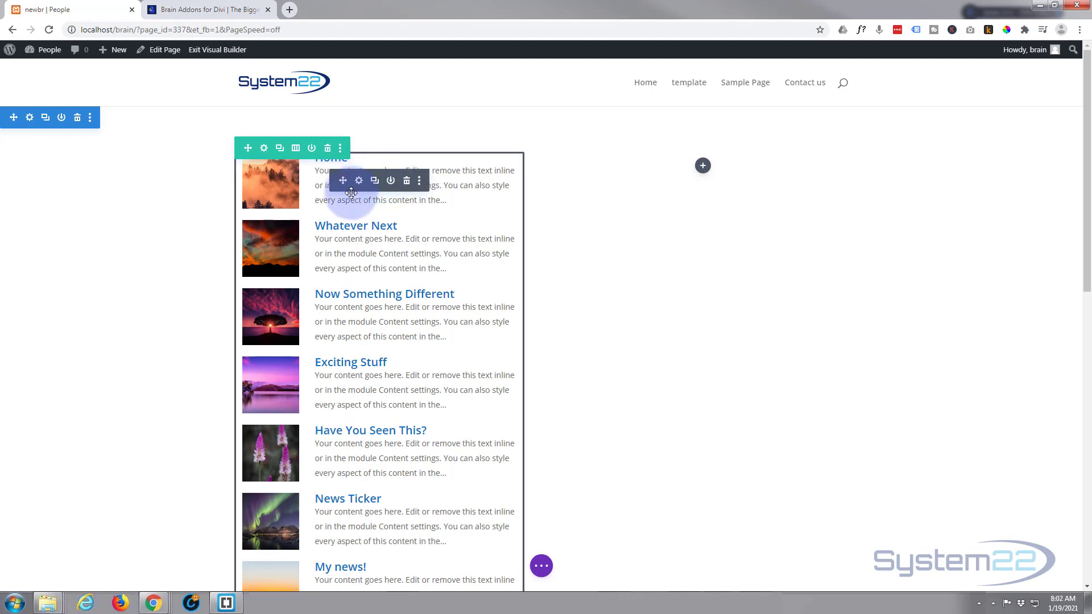
left_click_drag(350, 193, 714, 173)
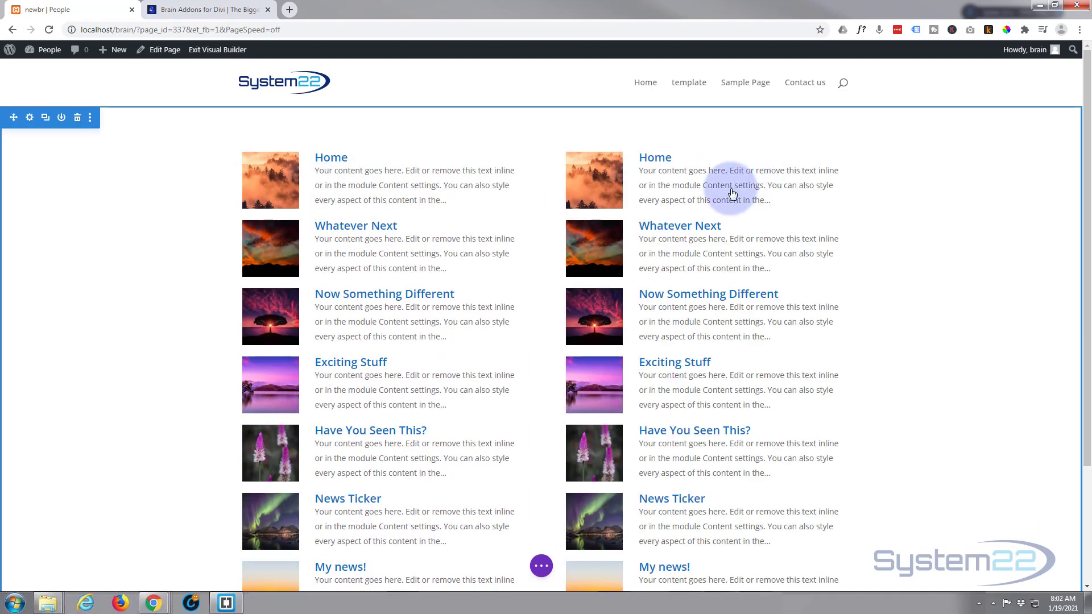
Step: Open the copied post list's design settings and change its list type to Grid
mouse_move(682, 182)
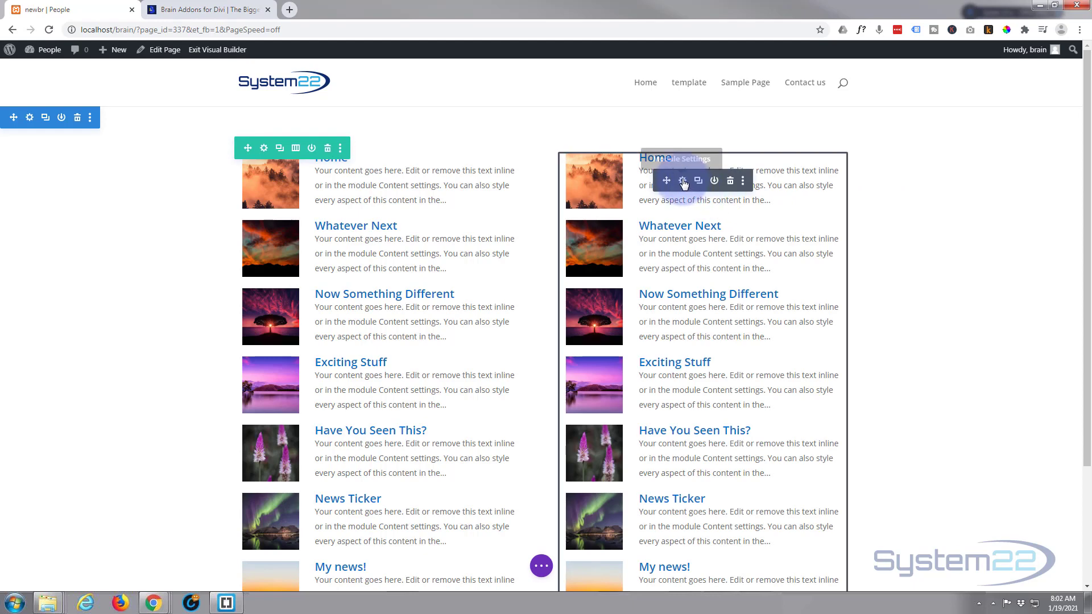
left_click(682, 181)
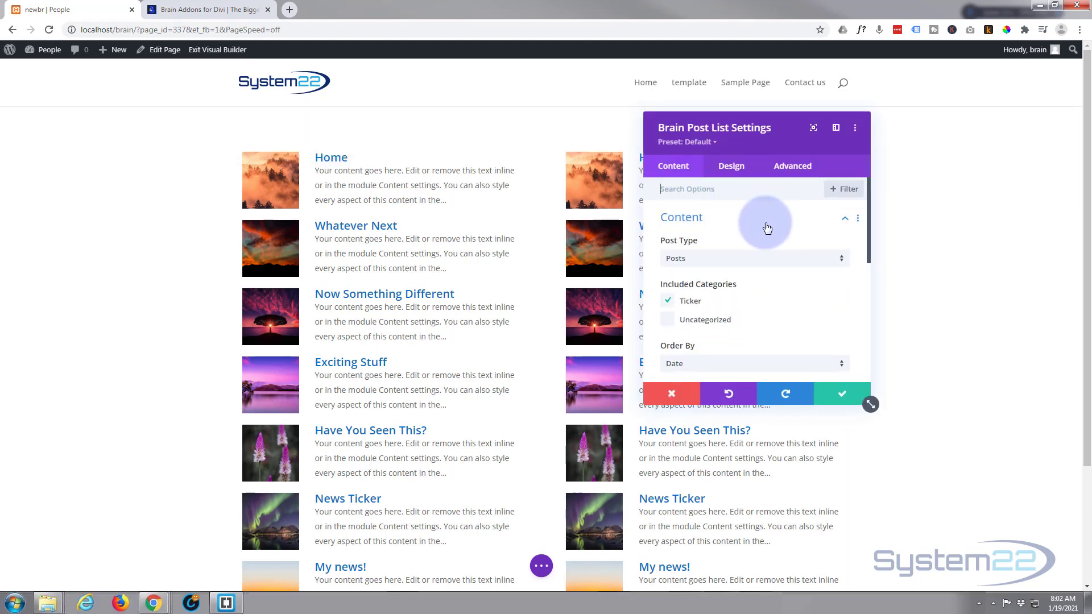
scroll(766, 228, "down", 1)
scroll(766, 228, "up", 1)
left_click(732, 167)
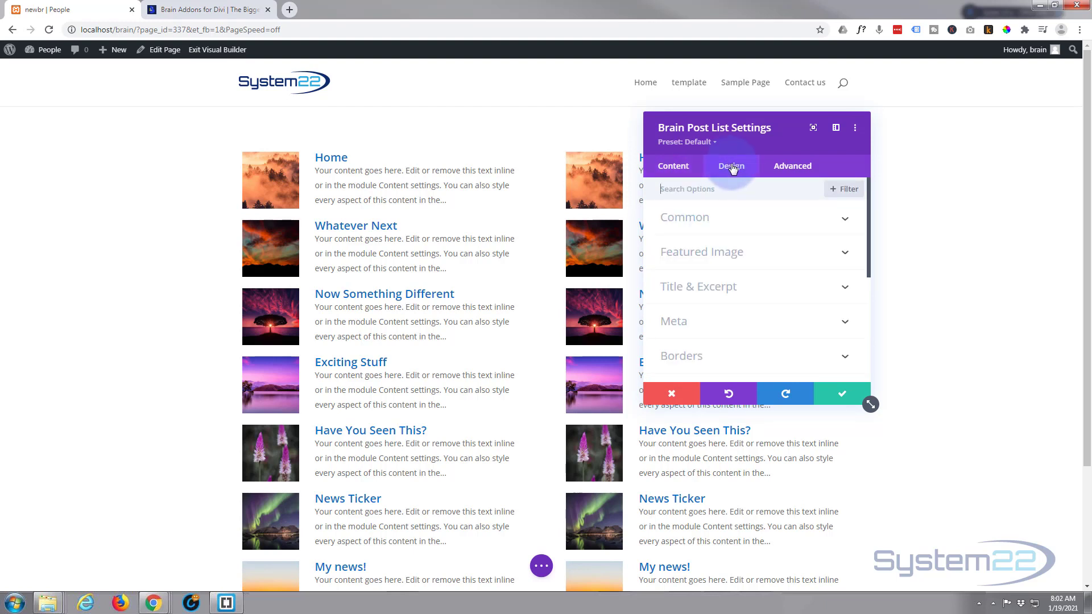
left_click(756, 221)
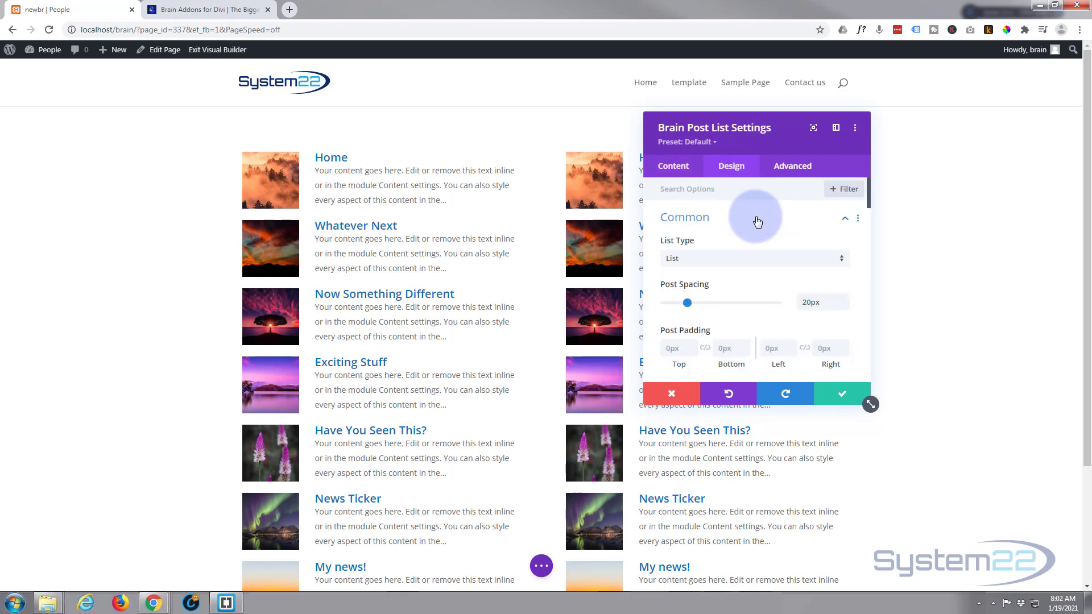
left_click(740, 260)
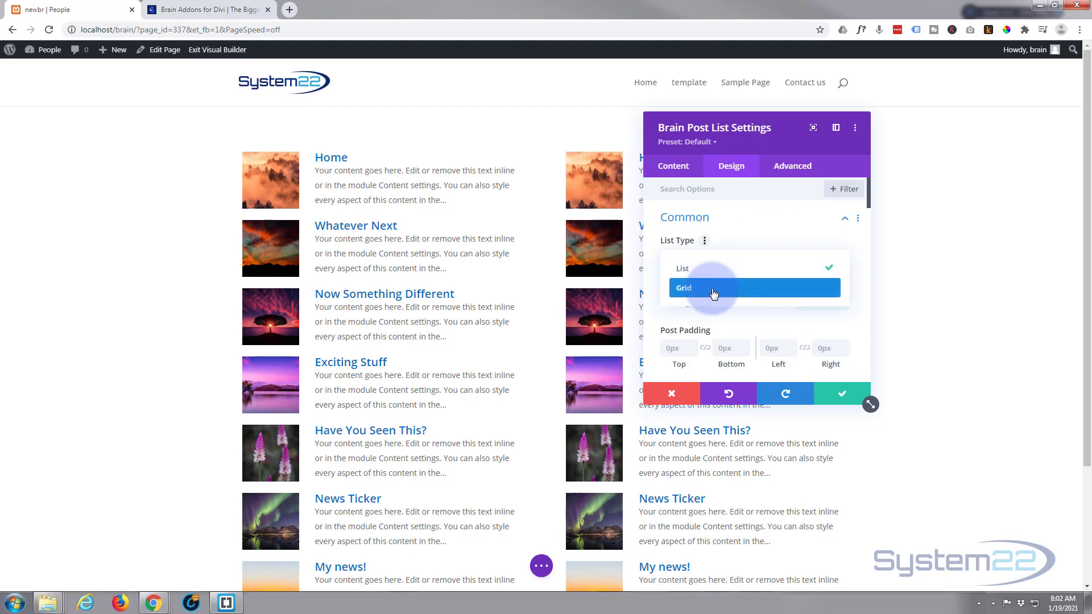
left_click(715, 289)
Step: Set the grid's items per row to 2
left_click_drag(399, 151, 374, 143)
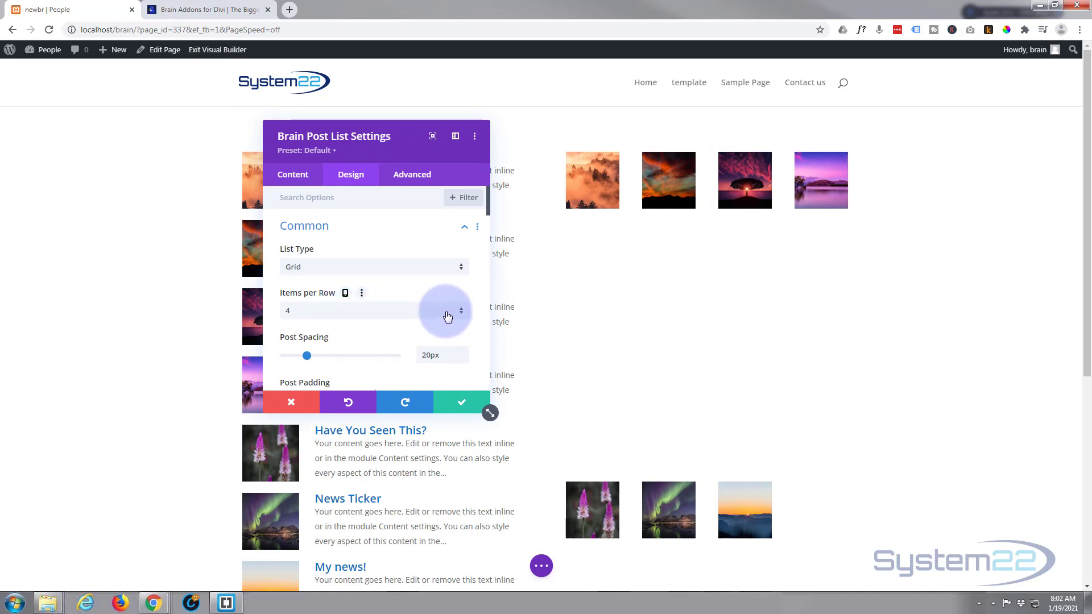
left_click(460, 316)
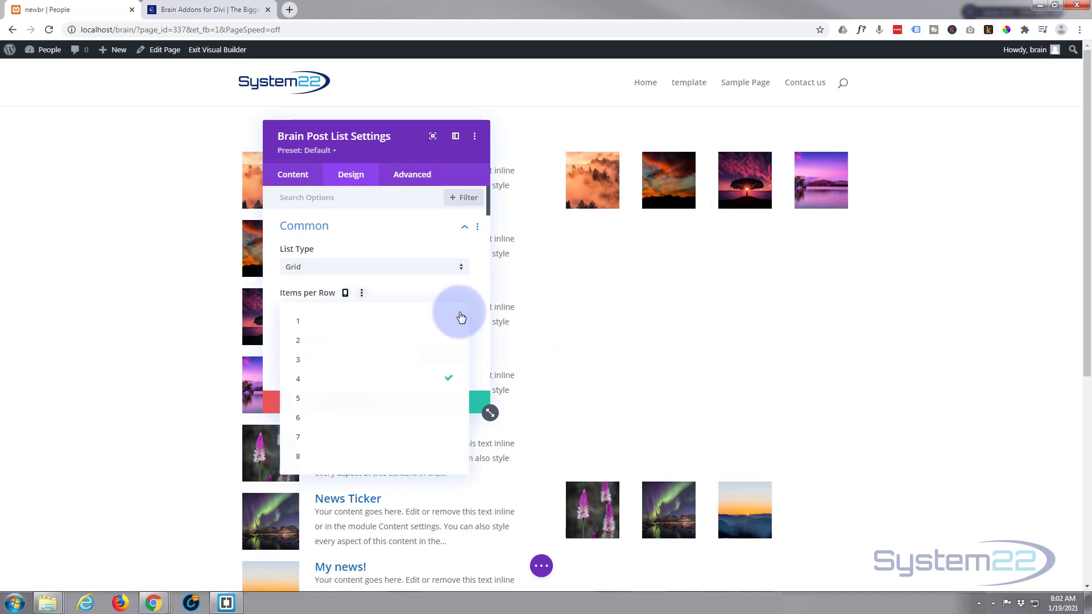
left_click(328, 339)
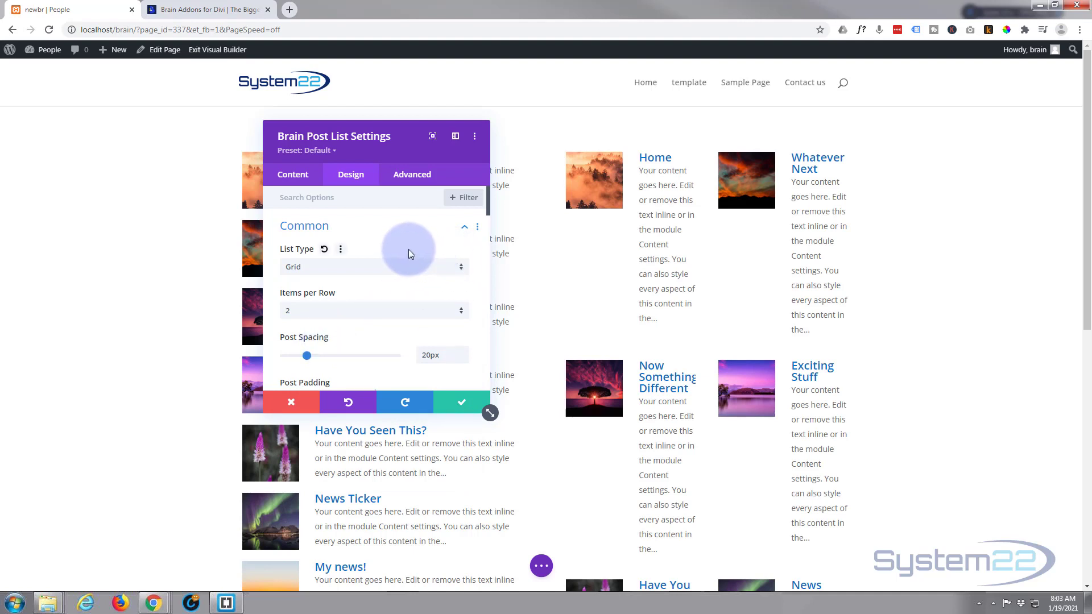
Step: Set the grid's post alignment to center
scroll(409, 249, "down", 3)
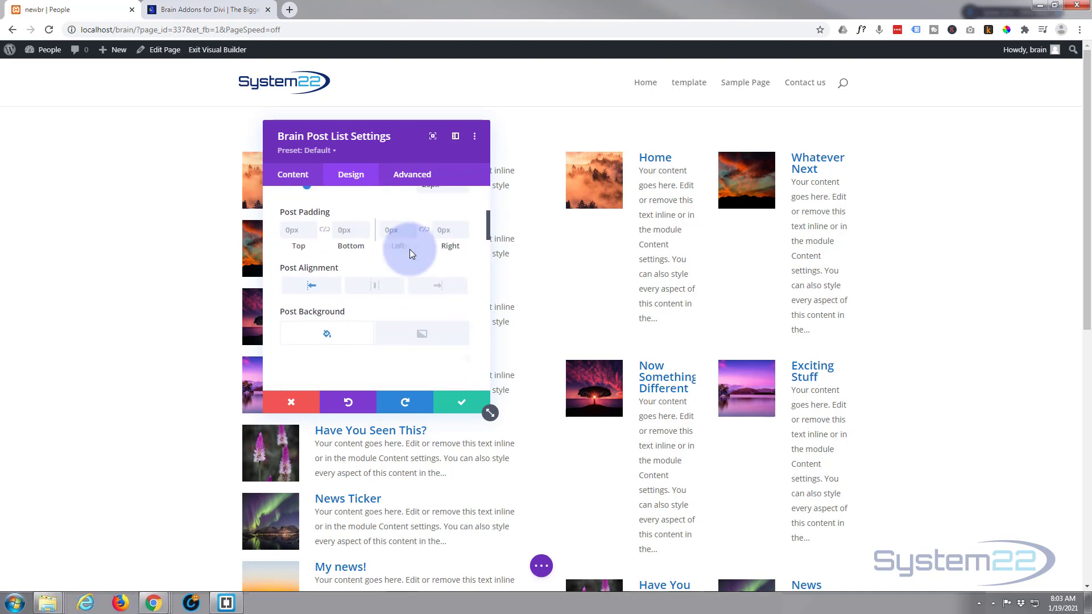
scroll(409, 249, "down", 1)
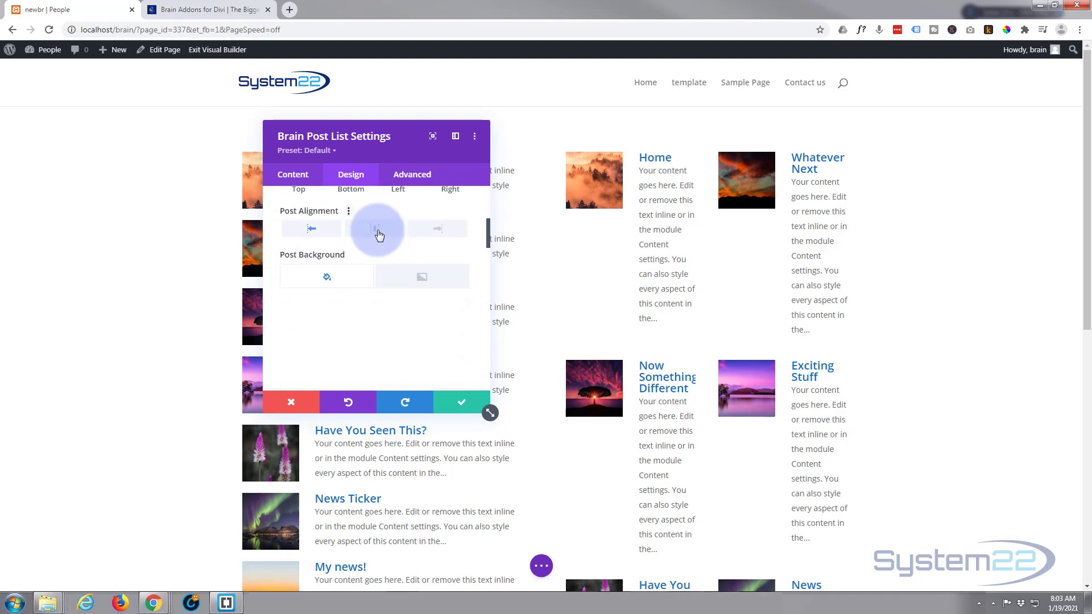
left_click(378, 231)
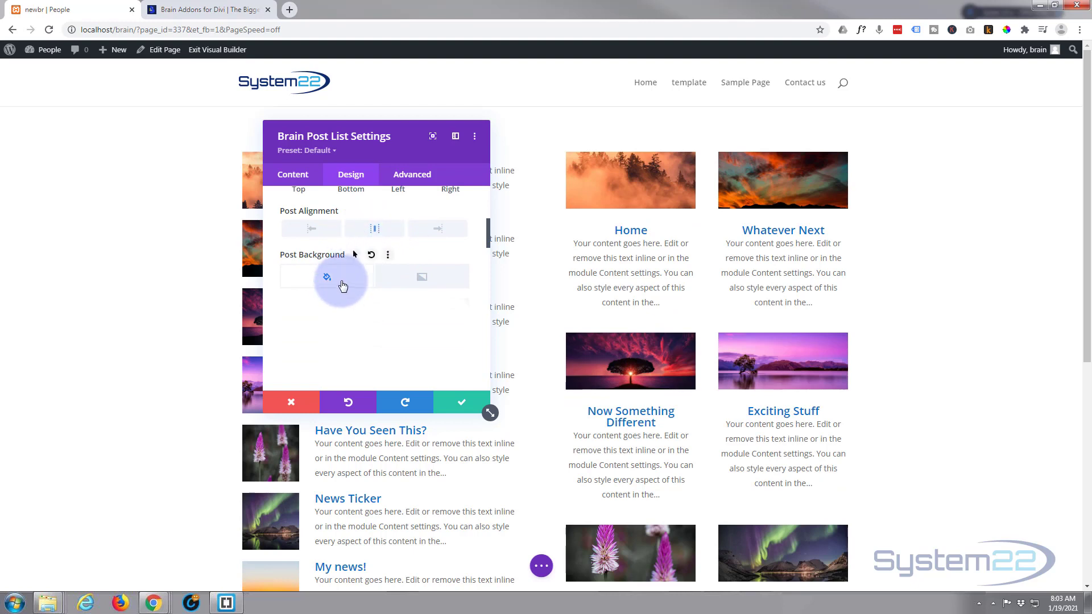
Step: Browse the post background, rounded corners and border style options in the Common group
left_click(406, 286)
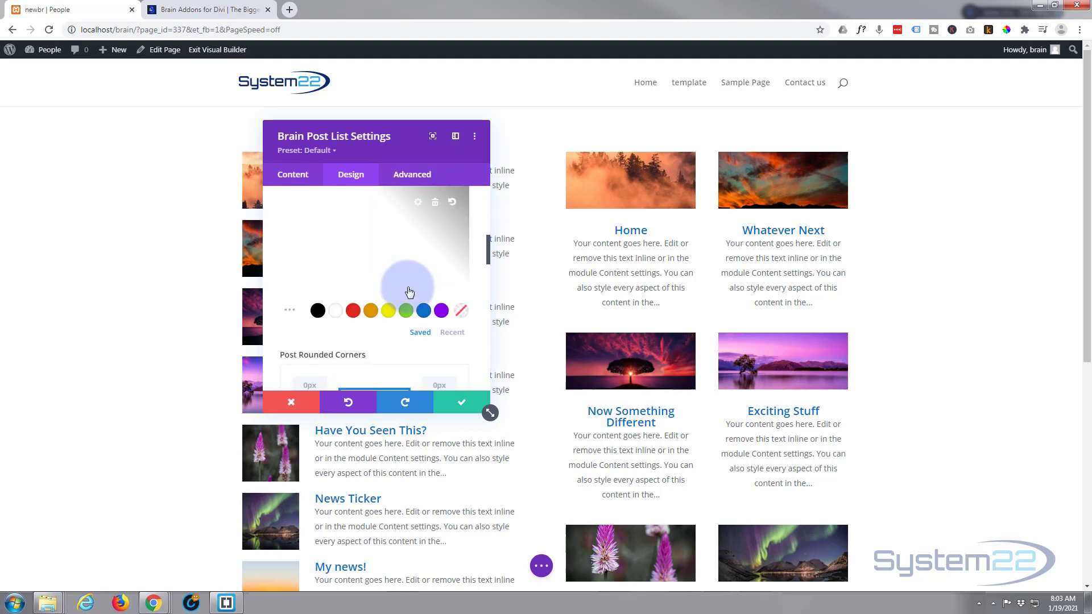
scroll(408, 291, "down", 2)
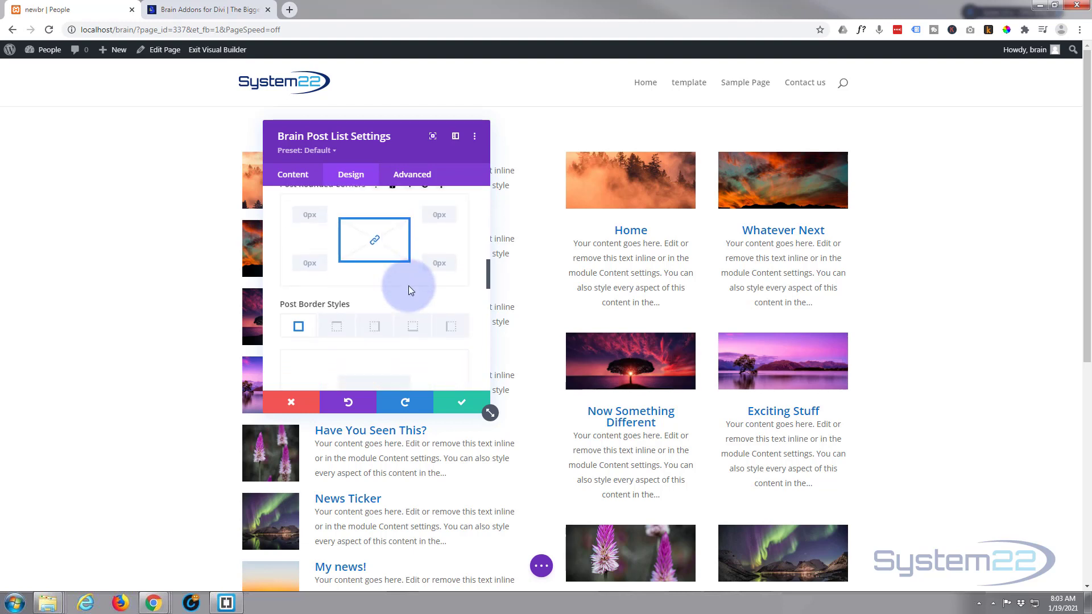
scroll(408, 285, "down", 2)
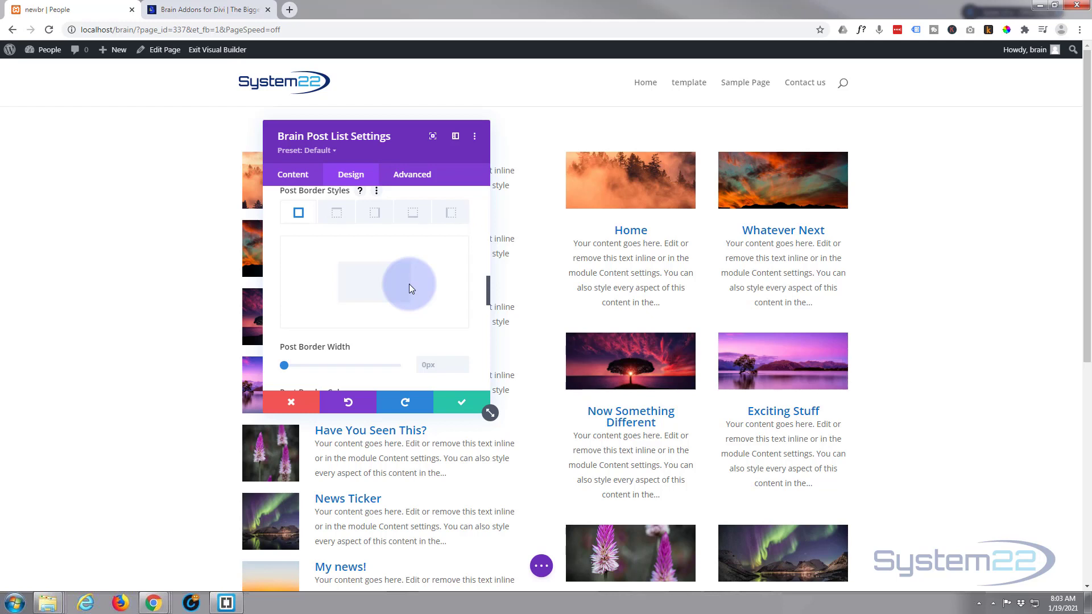
scroll(409, 284, "up", 4)
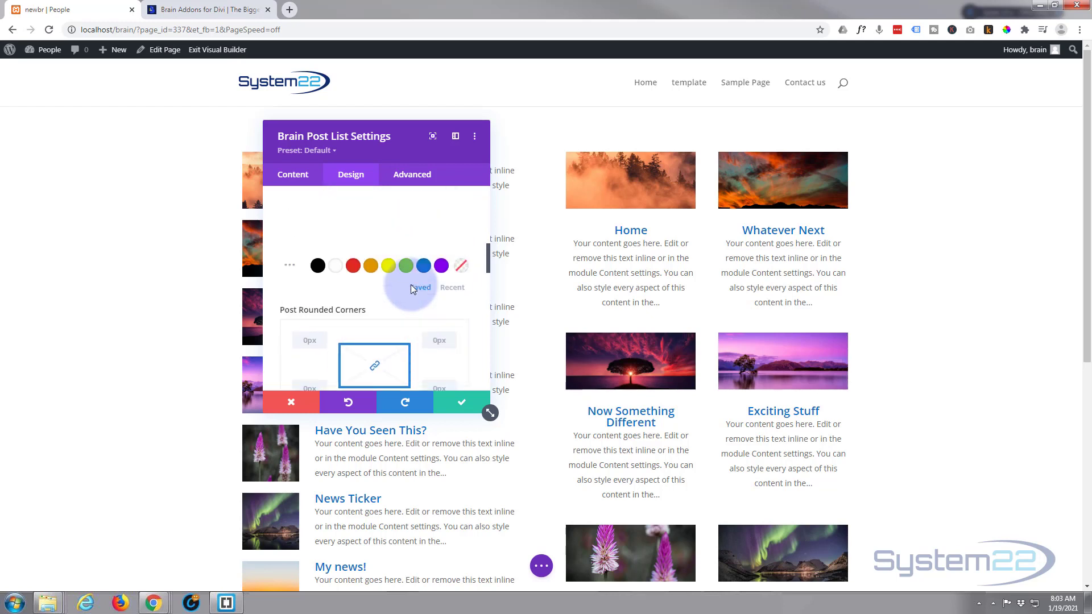
scroll(413, 290, "up", 8)
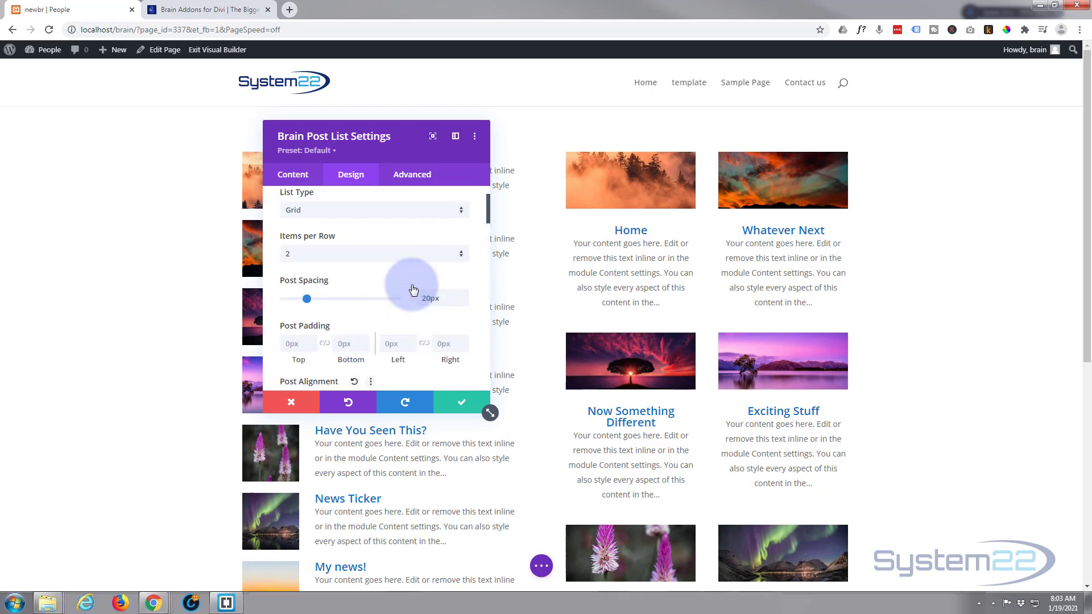
scroll(411, 285, "up", 2)
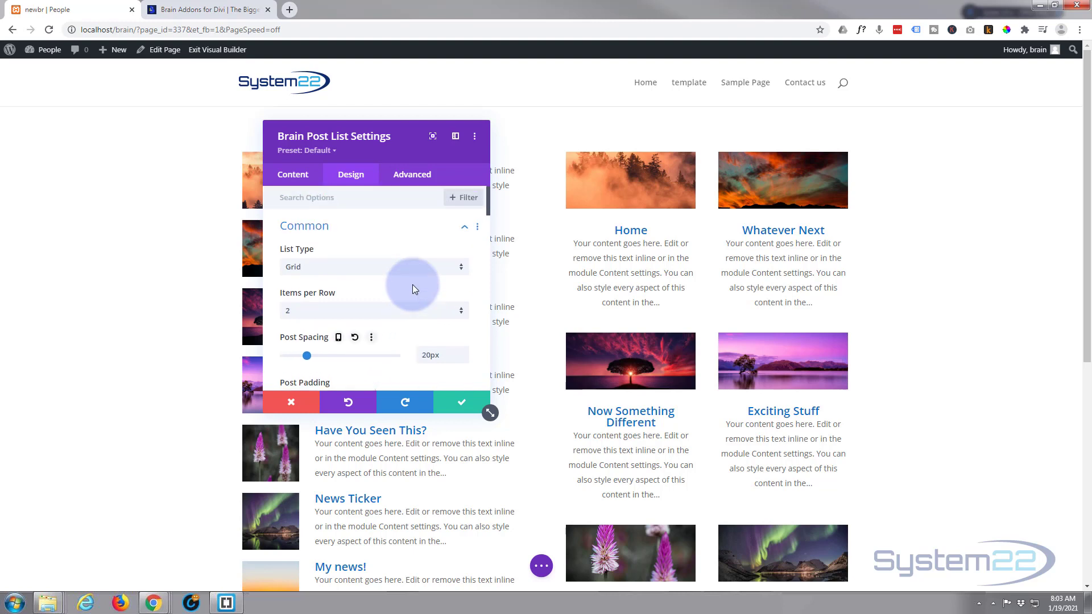
Step: Open the Featured Image group and set the image width to 152px
left_click(411, 227)
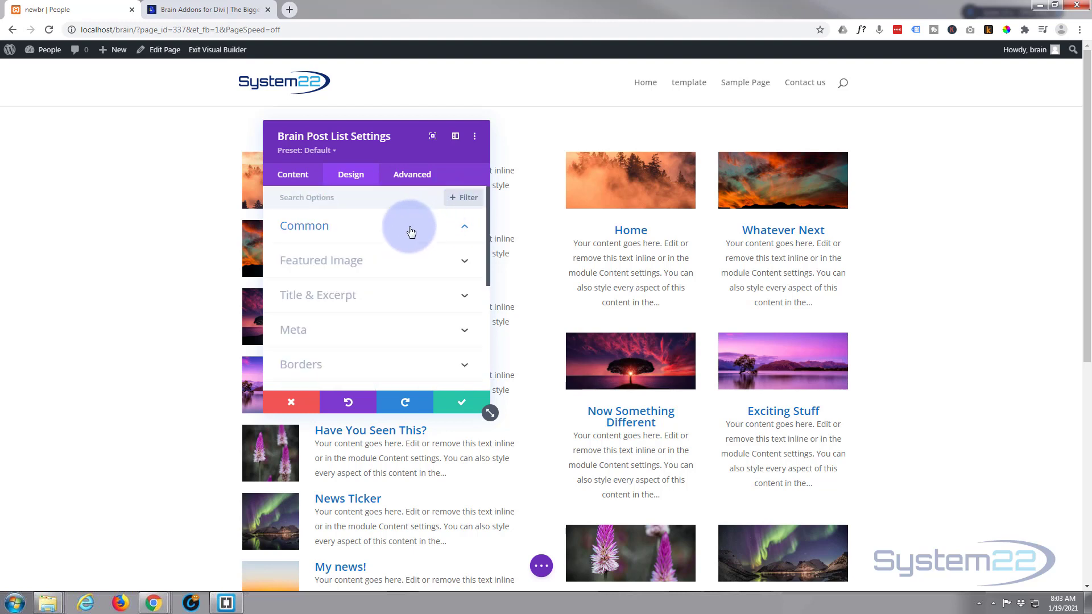
left_click(396, 263)
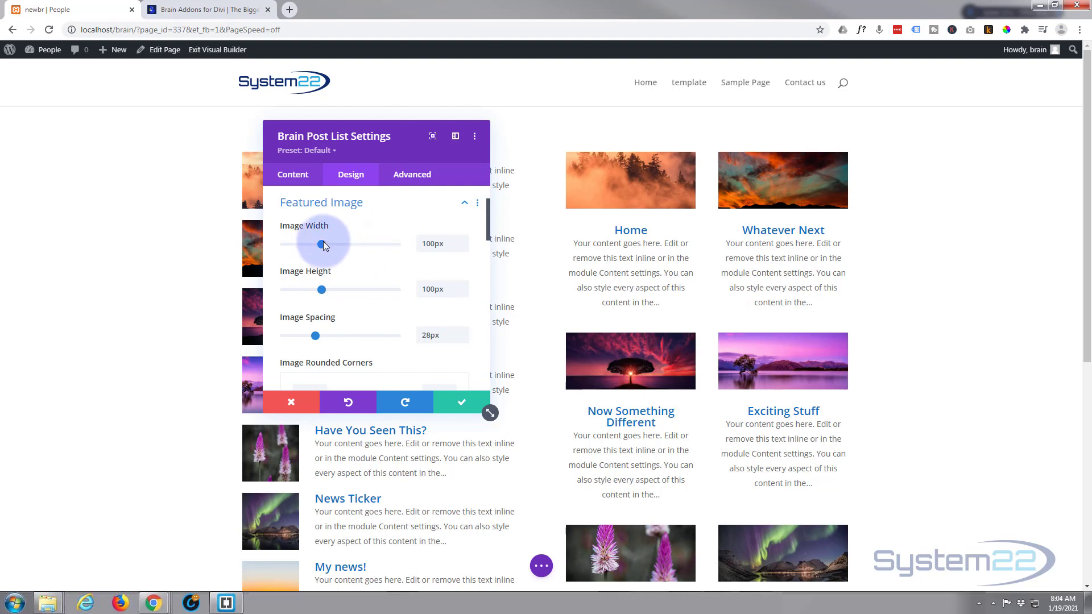
left_click_drag(323, 244, 342, 247)
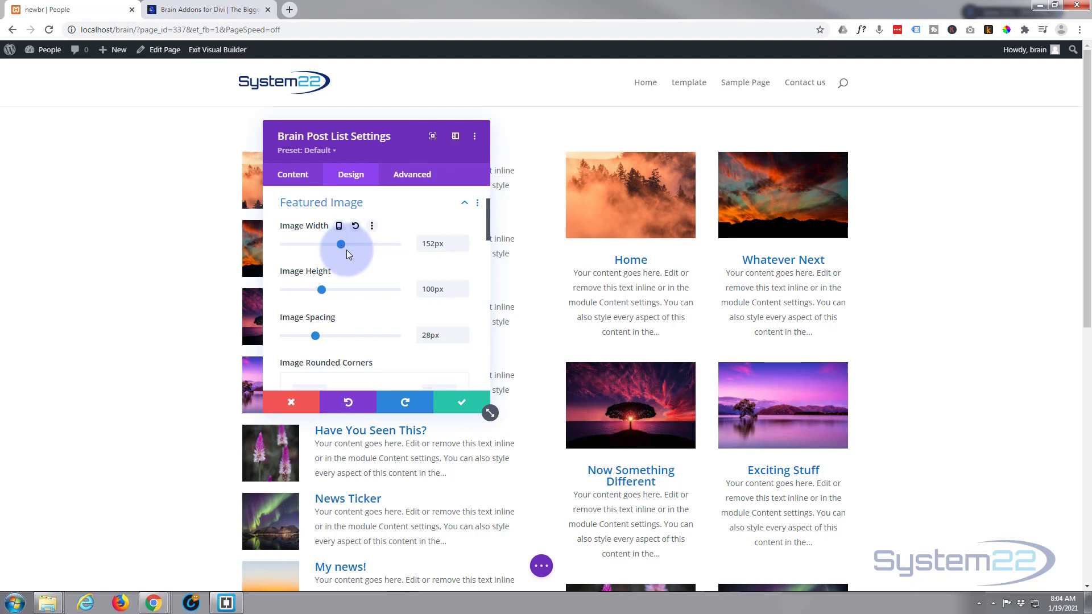
Step: Set the grid posts' border width to 2px in the Common group
scroll(375, 285, "down", 3)
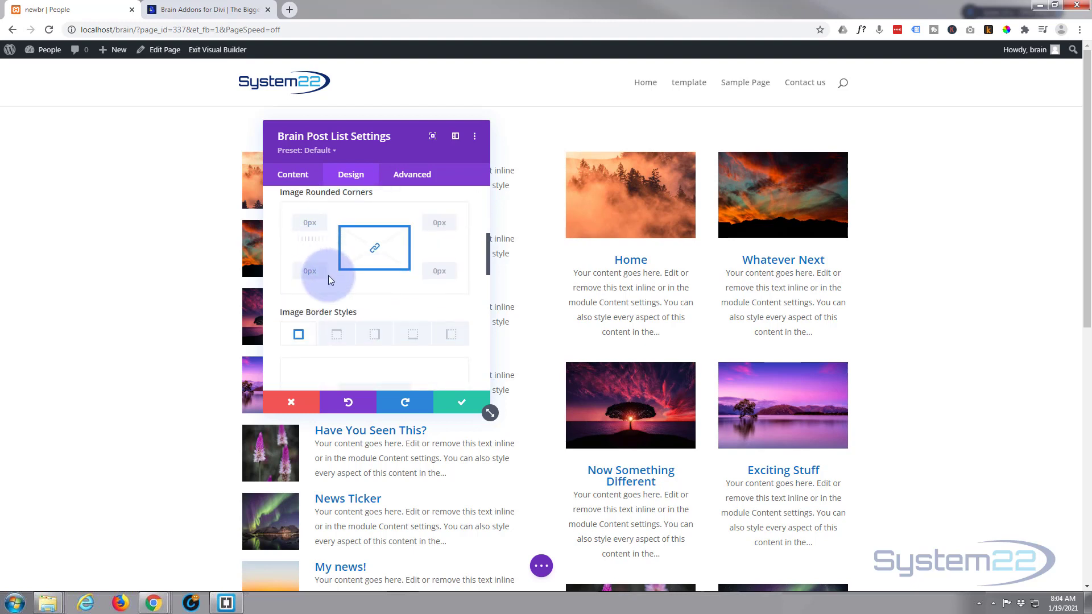
scroll(328, 275, "down", 5)
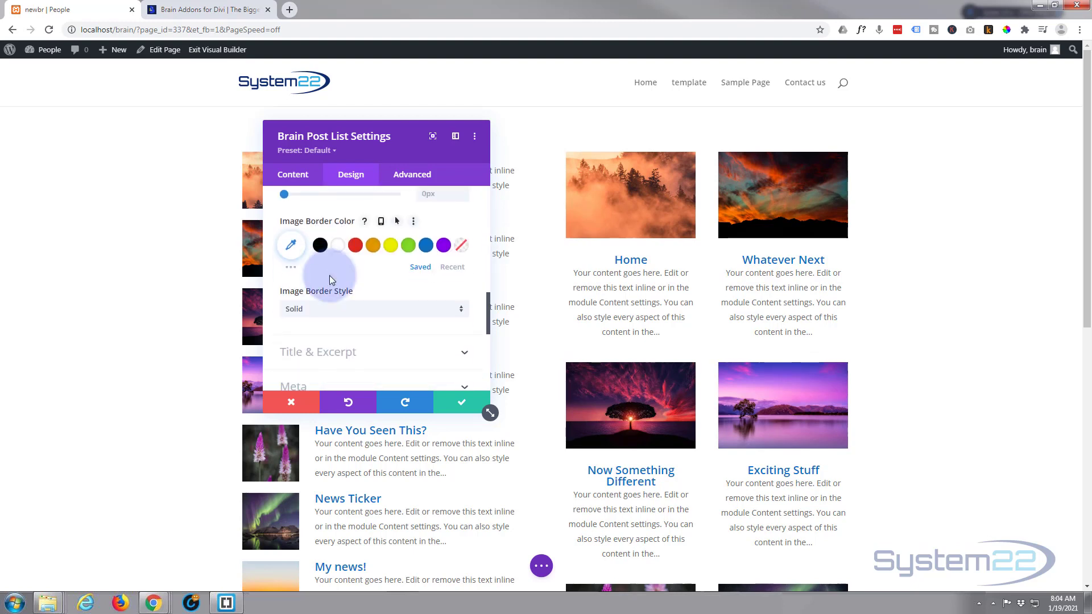
scroll(329, 277, "down", 3)
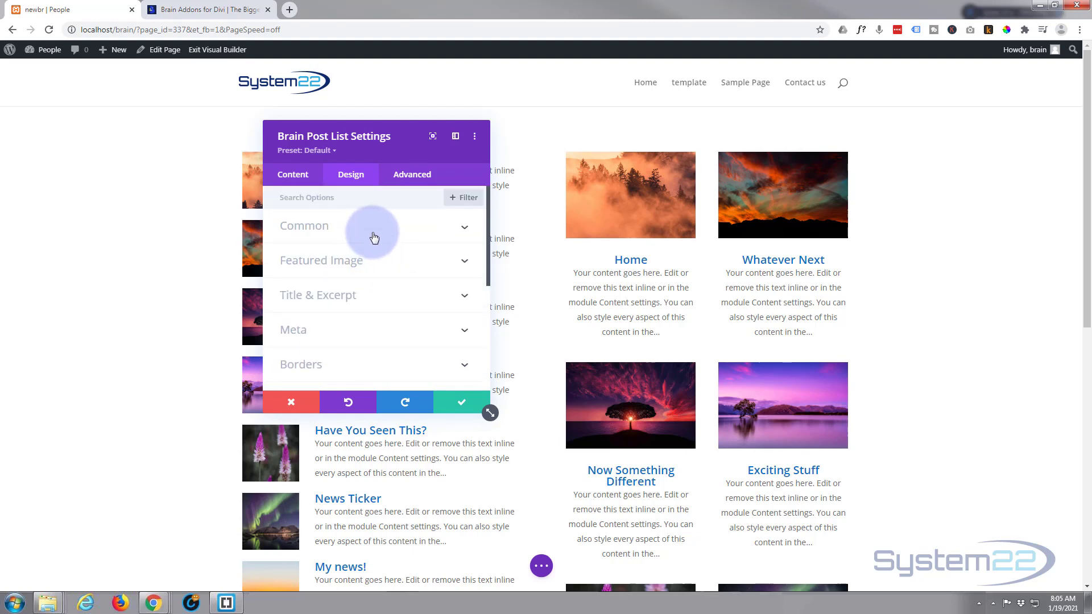
left_click(374, 235)
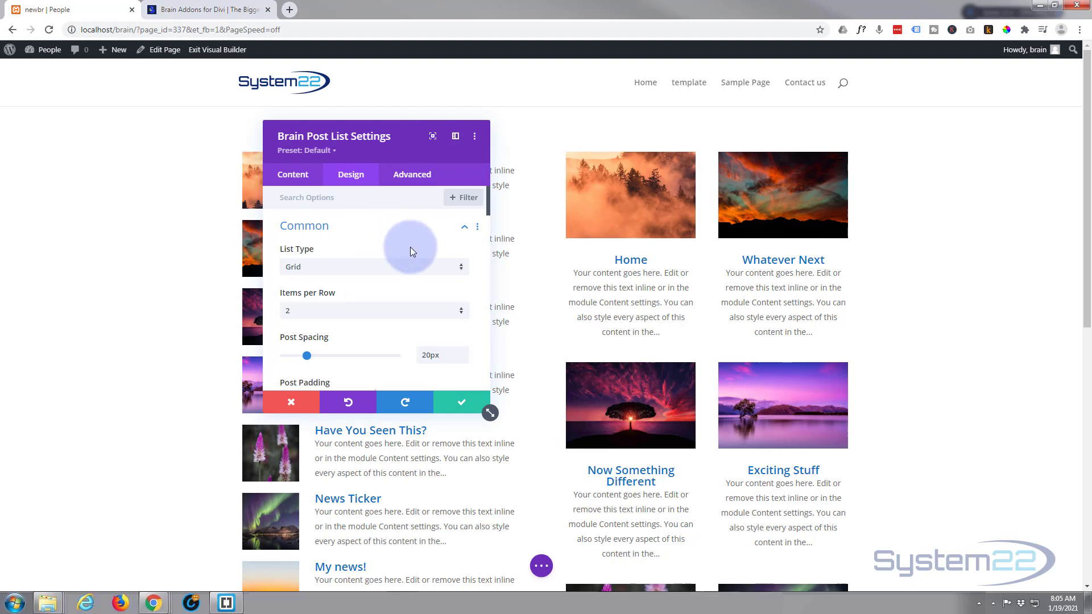
scroll(411, 248, "down", 2)
scroll(412, 252, "down", 7)
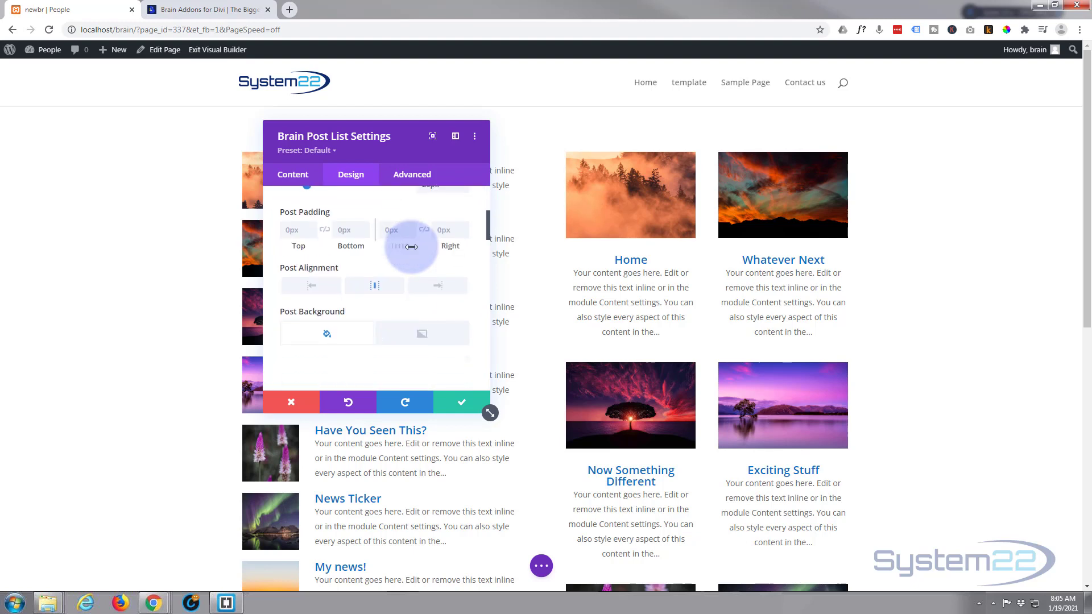
scroll(413, 251, "down", 4)
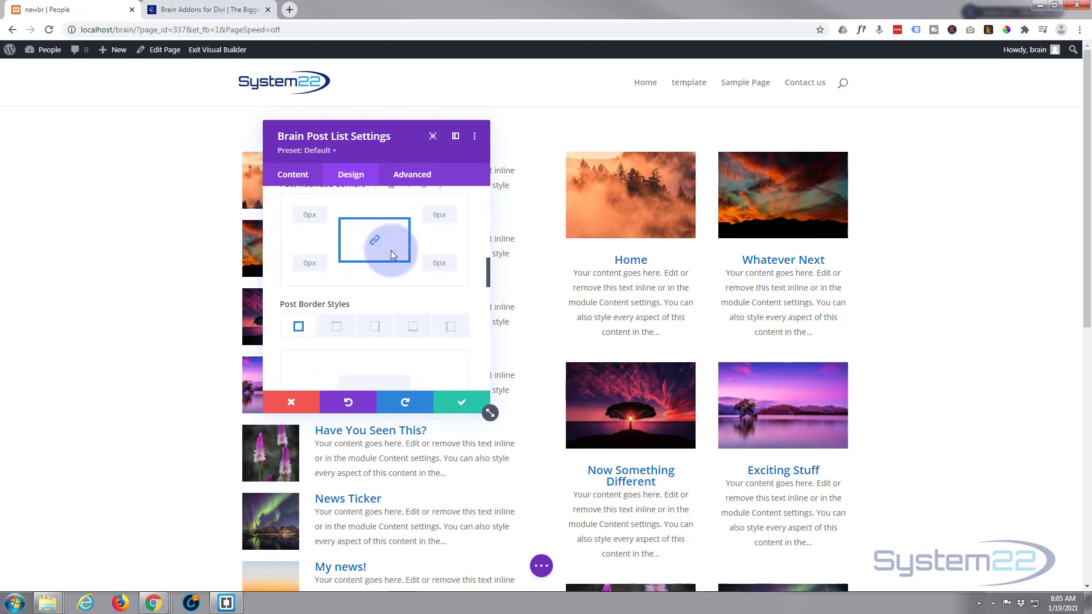
scroll(390, 254, "down", 5)
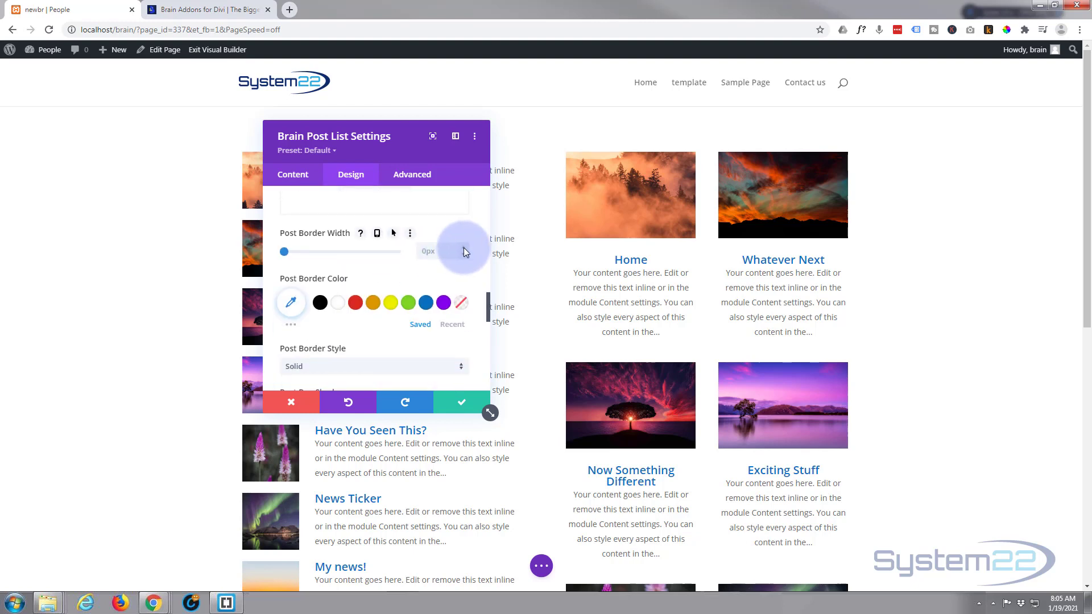
left_click(464, 249)
left_click(464, 248)
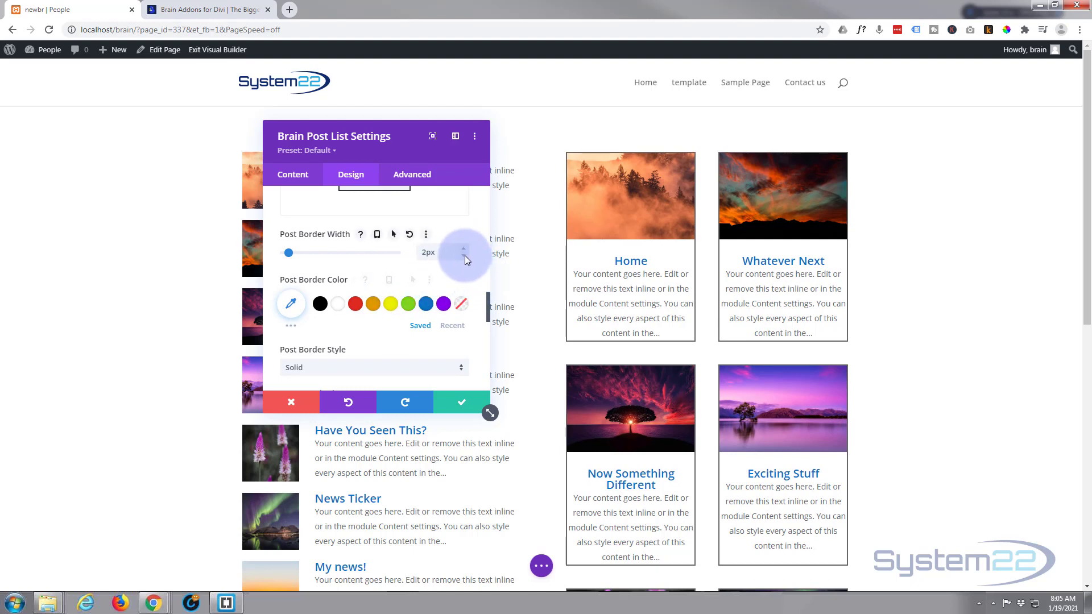
Step: Apply a bottom-offset box shadow preset to the grid posts
scroll(421, 282, "down", 3)
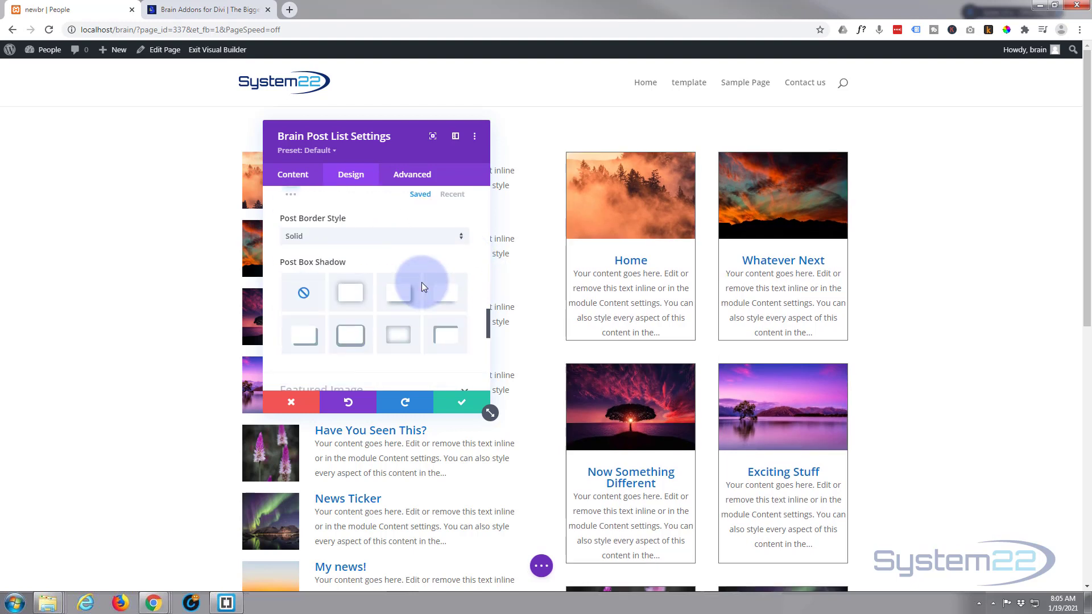
scroll(421, 282, "down", 1)
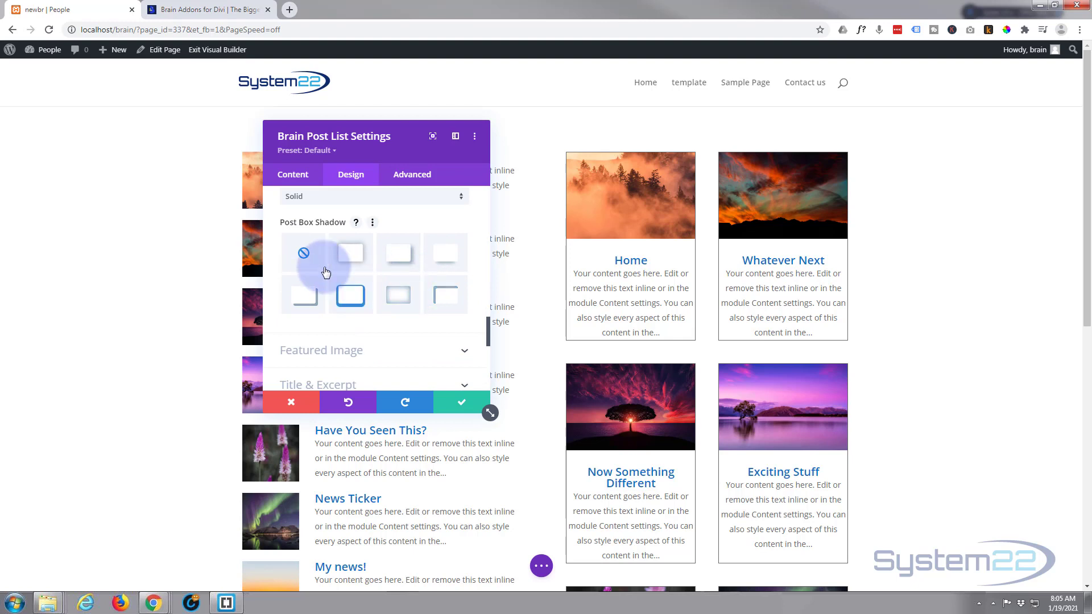
left_click(440, 259)
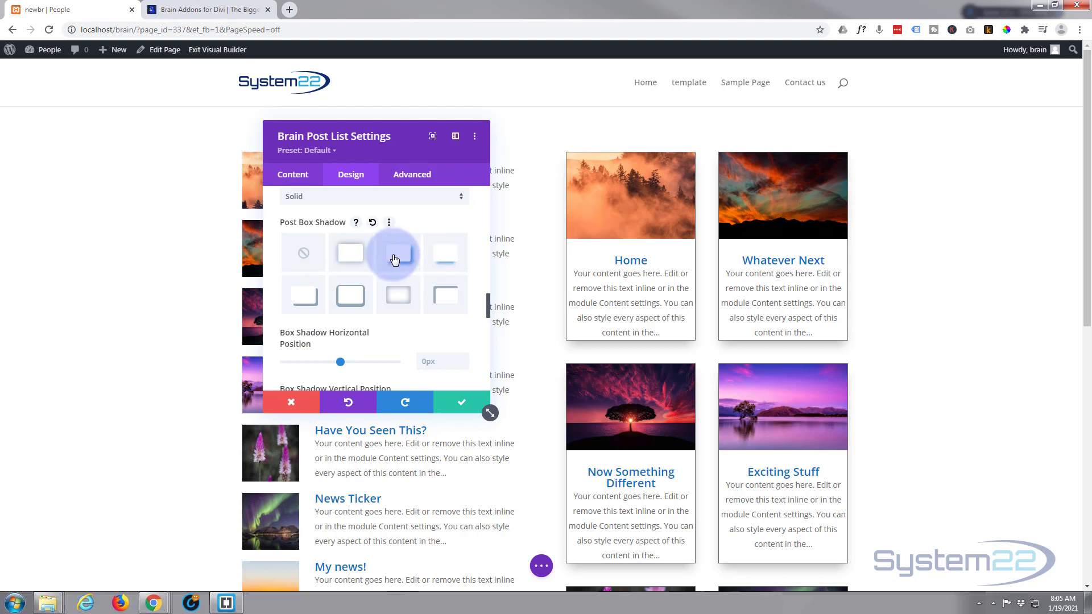
scroll(395, 260, "down", 2)
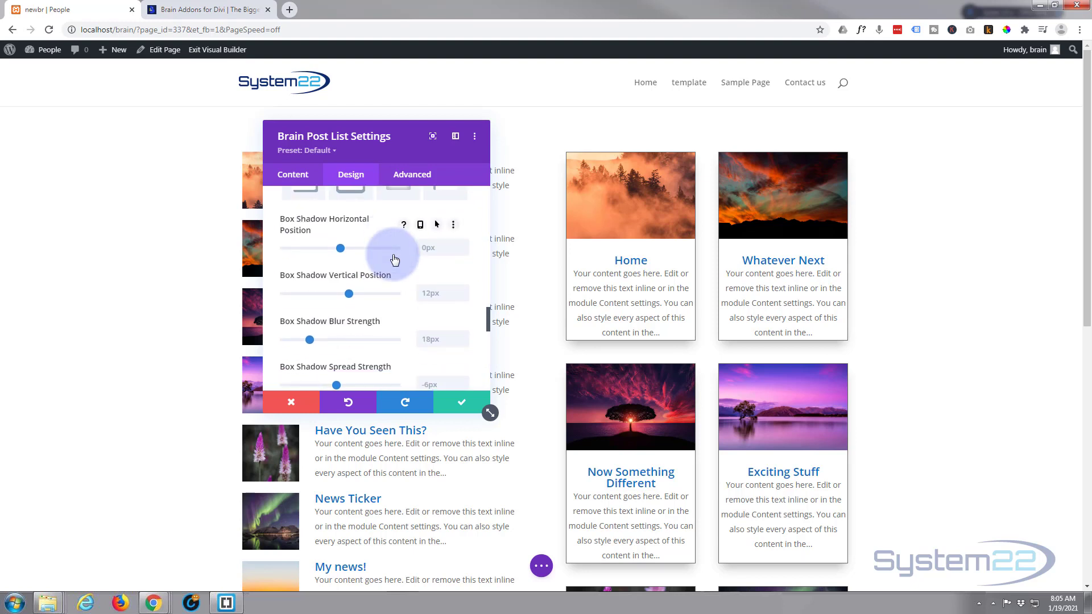
scroll(394, 260, "up", 2)
scroll(395, 260, "down", 6)
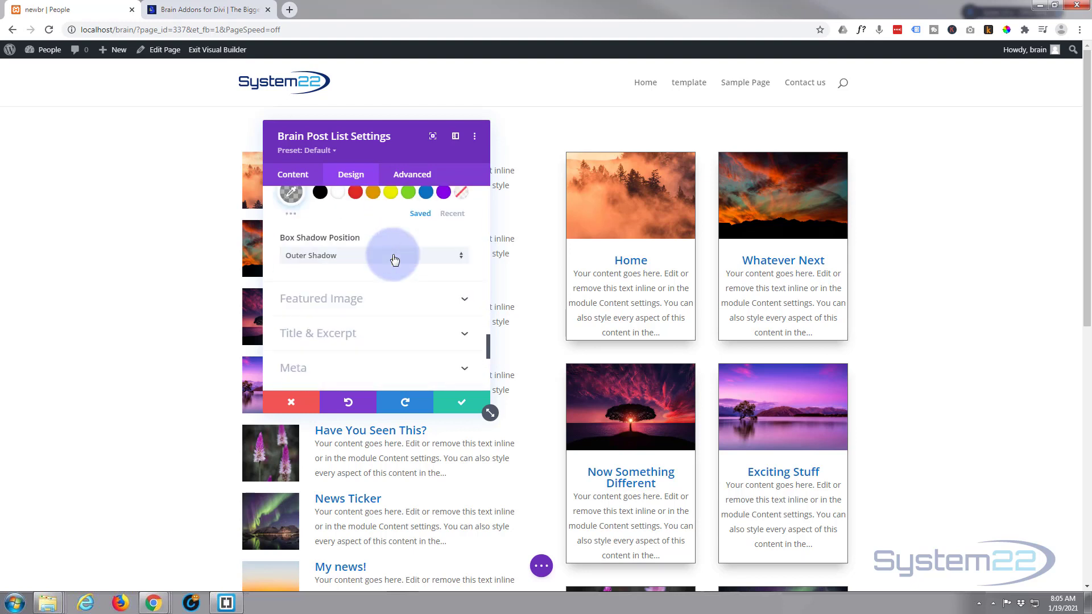
scroll(394, 260, "down", 1)
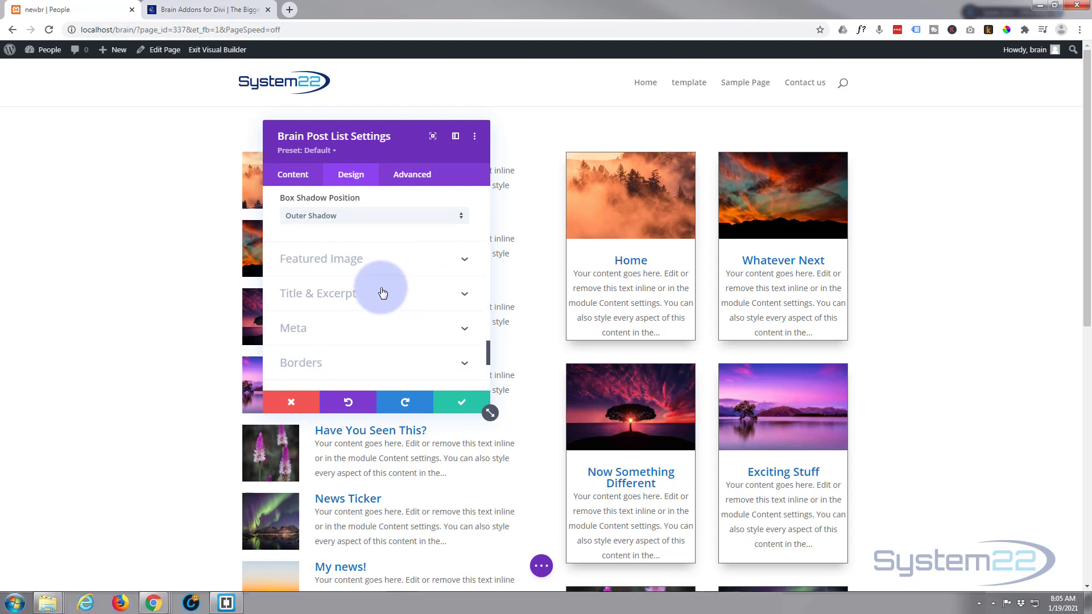
Step: Open Title & Excerpt and set the excerpt's top spacing to 12px
left_click(383, 292)
scroll(382, 293, "down", 1)
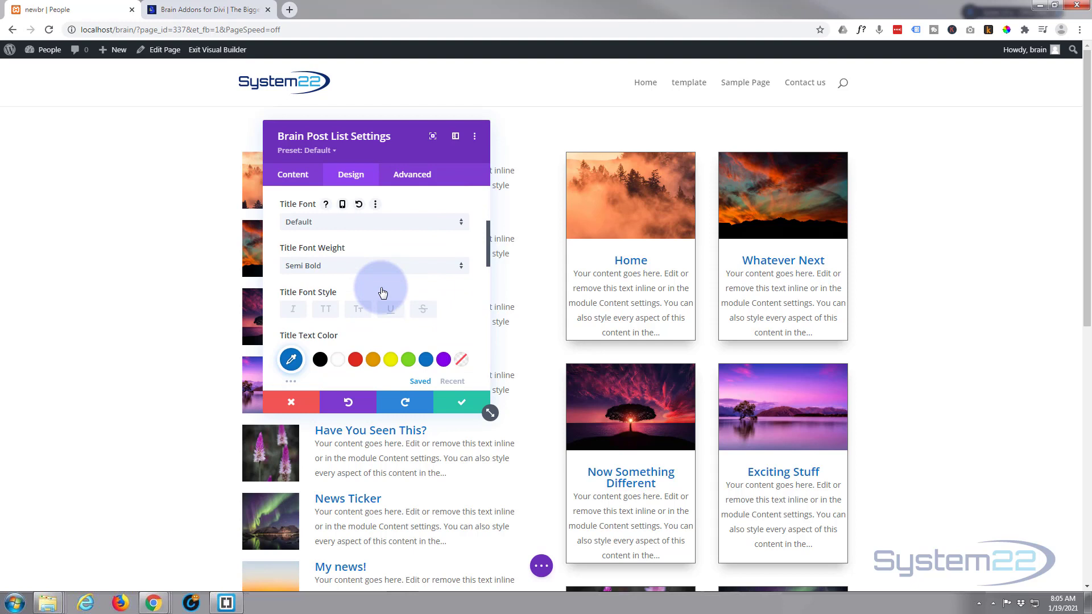
scroll(383, 293, "down", 3)
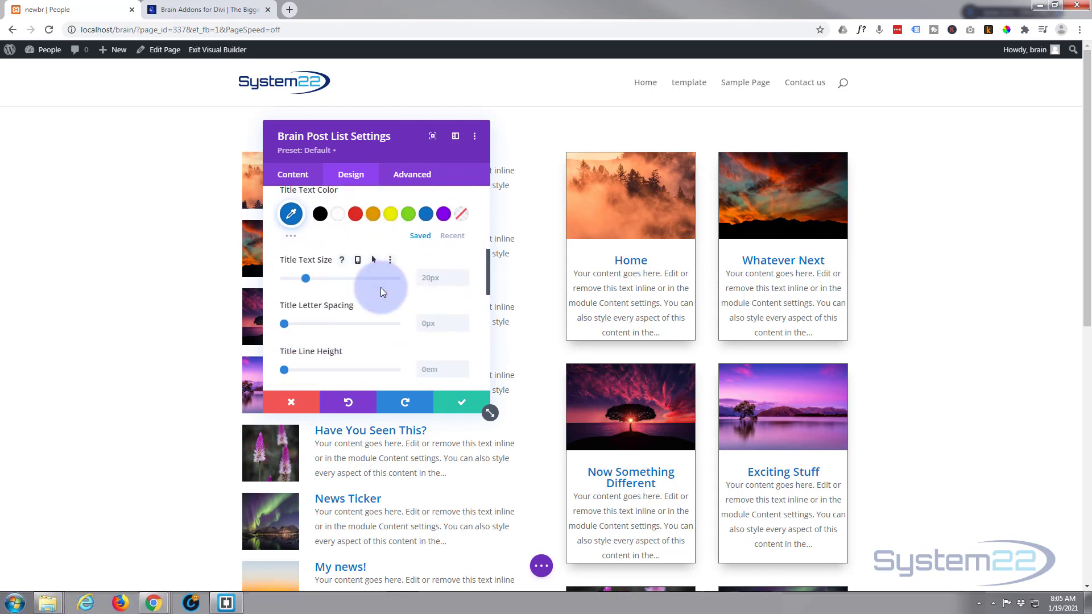
scroll(354, 301, "up", 4)
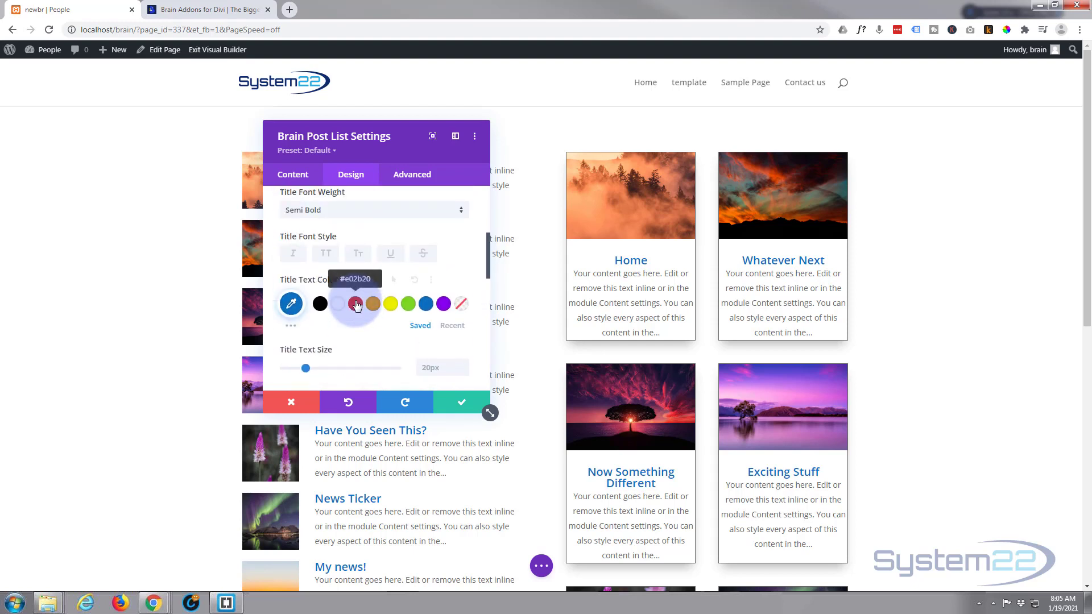
left_click(417, 288)
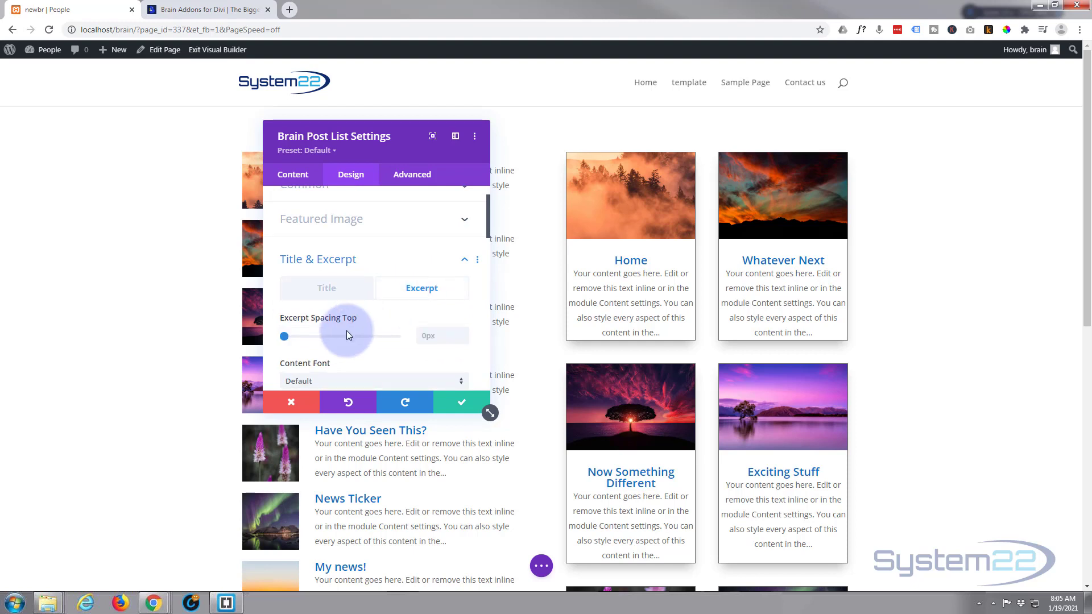
left_click_drag(287, 338, 299, 338)
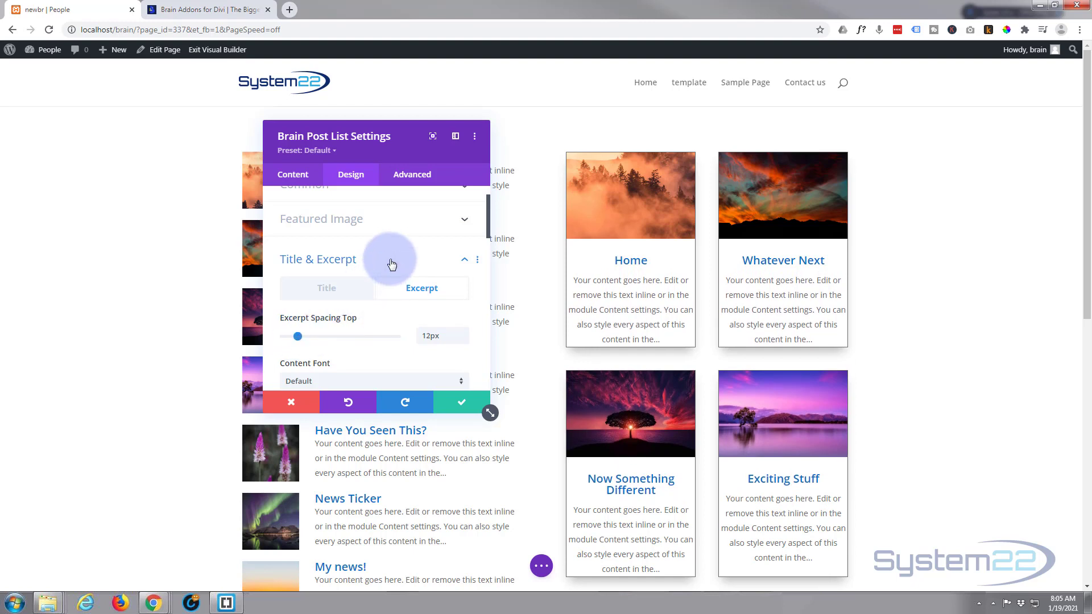
Step: Save the grid module's settings, then reopen the grid module's settings
left_click(476, 404)
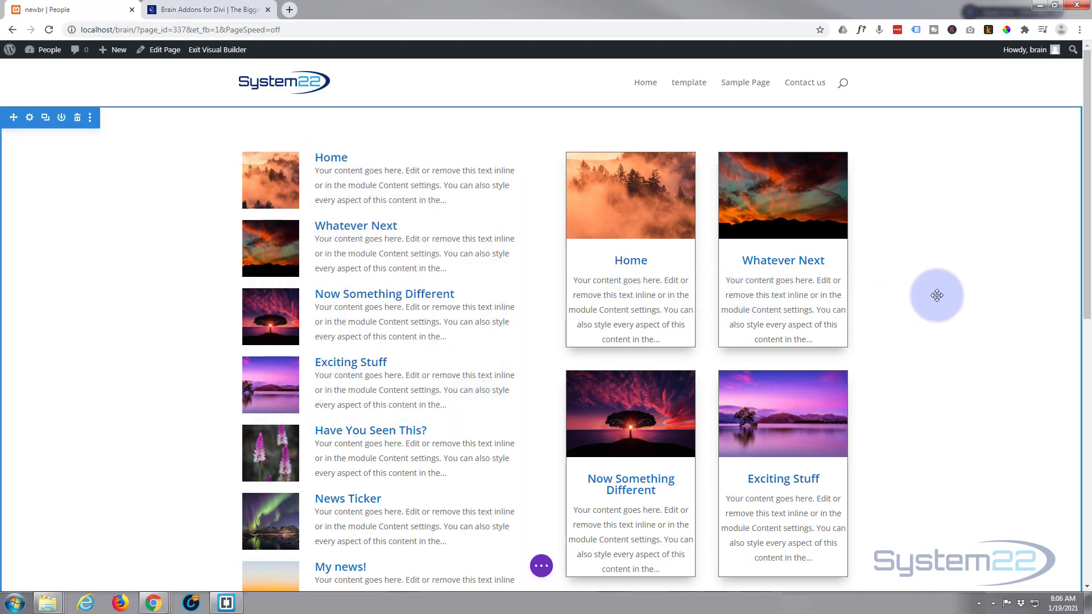
scroll(937, 293, "down", 2)
scroll(937, 295, "down", 5)
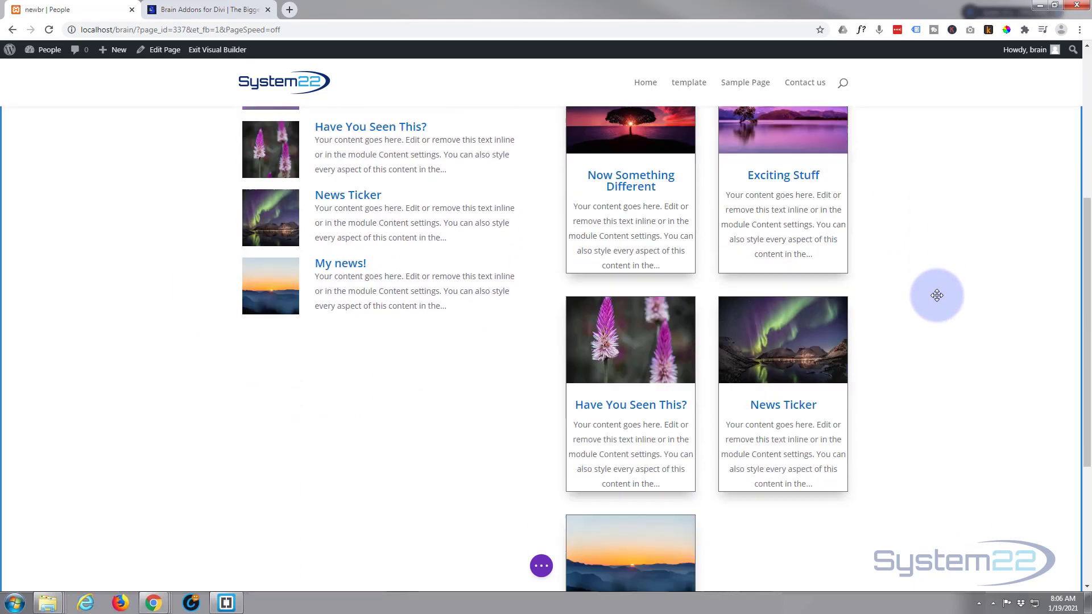
scroll(936, 295, "up", 7)
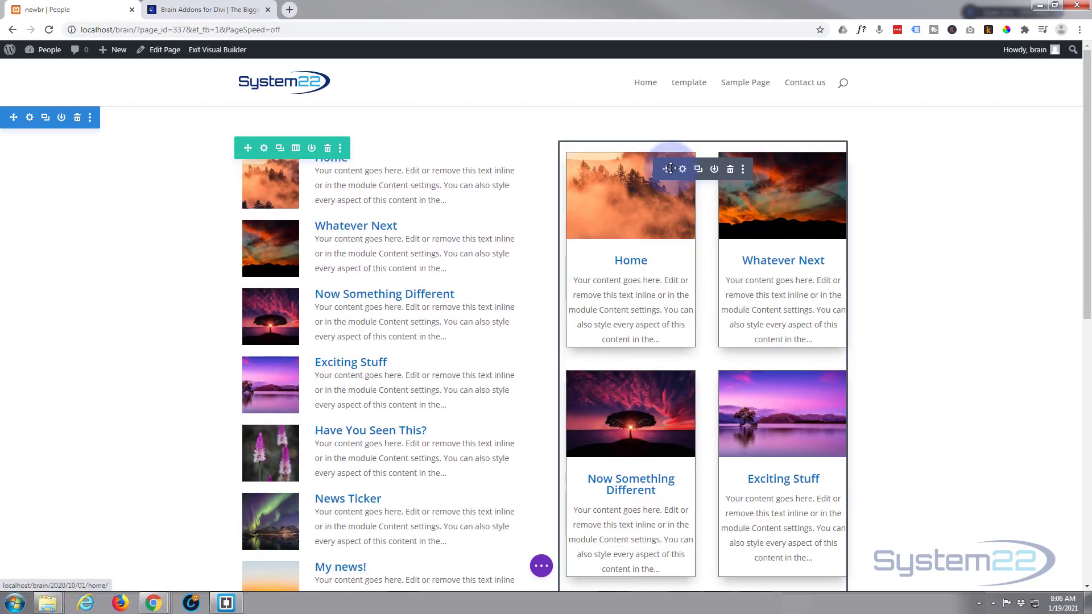
left_click(682, 170)
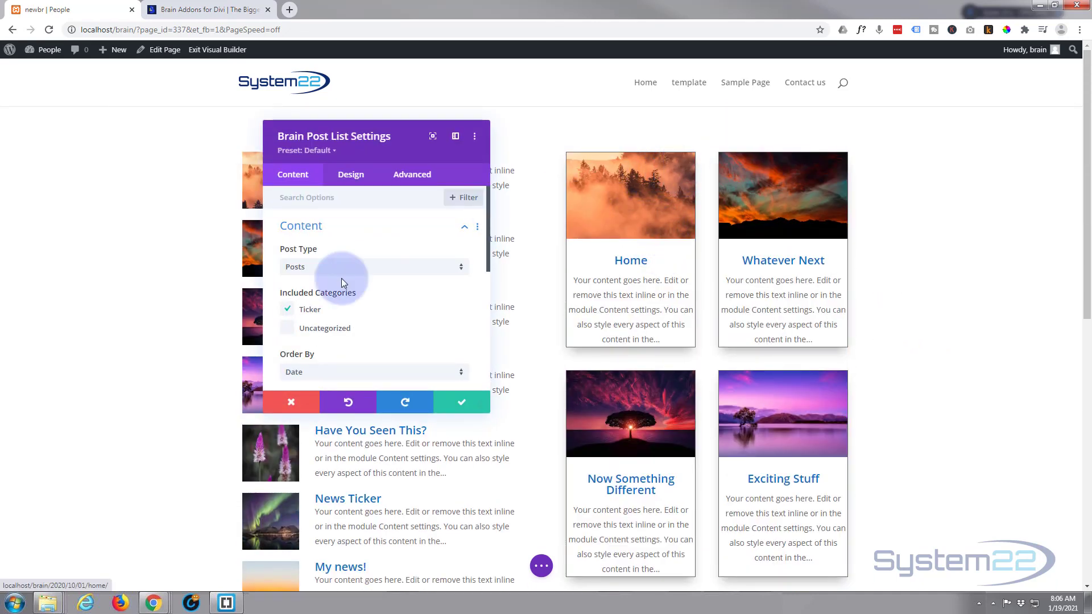
Step: Set the grid module's post count to 6 and save the module settings
scroll(348, 338, "down", 2)
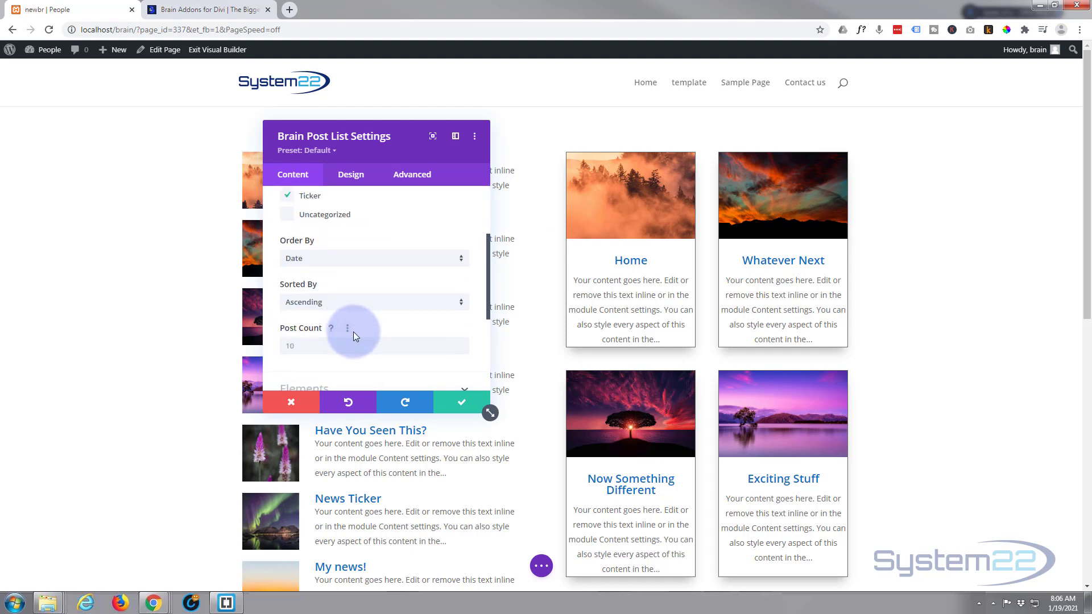
left_click(280, 346)
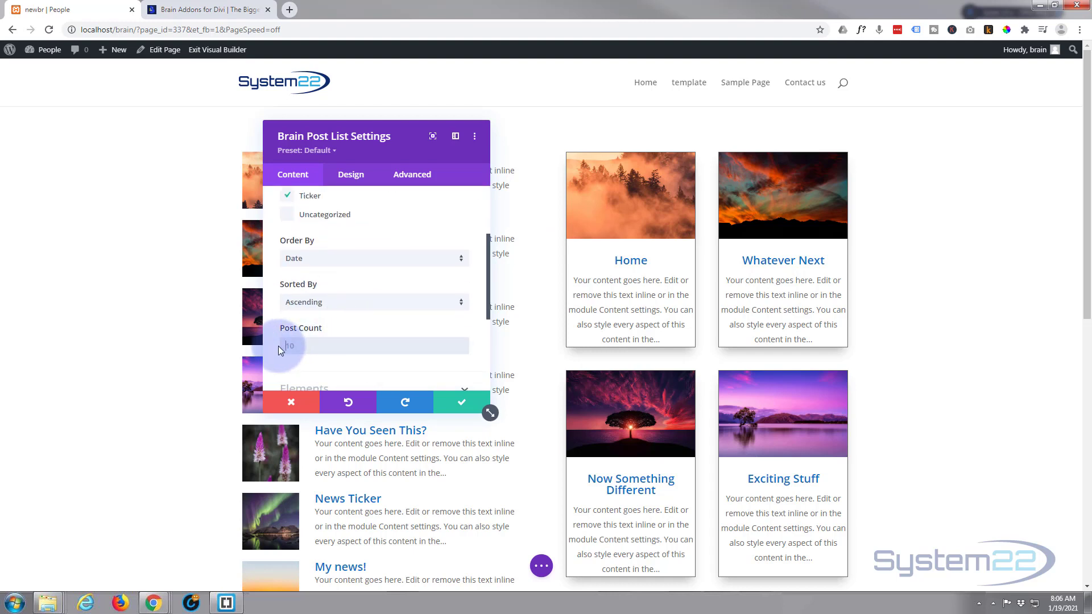
type("6")
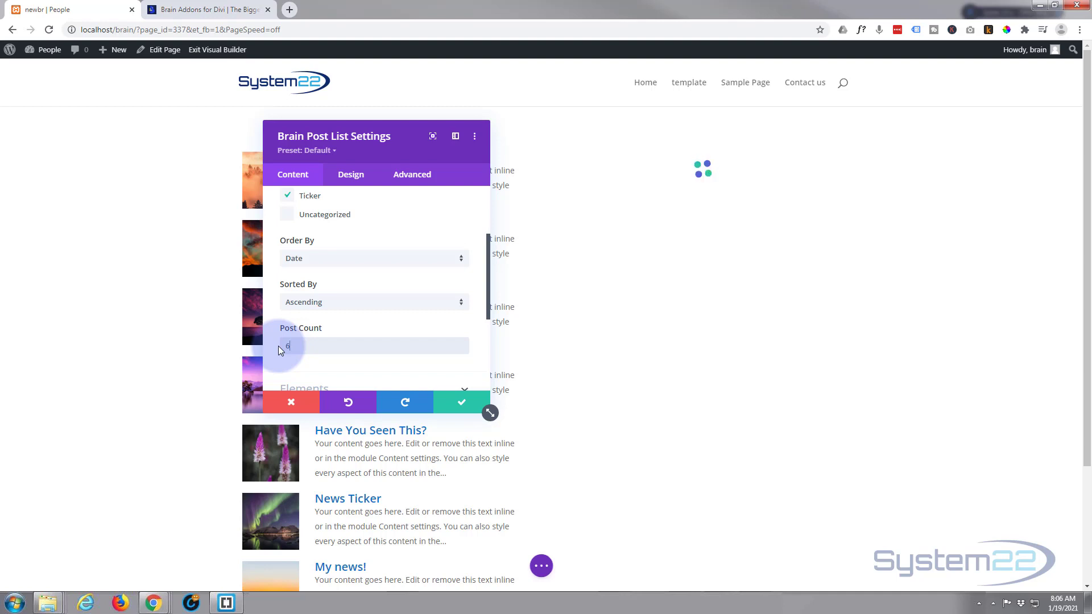
left_click(463, 403)
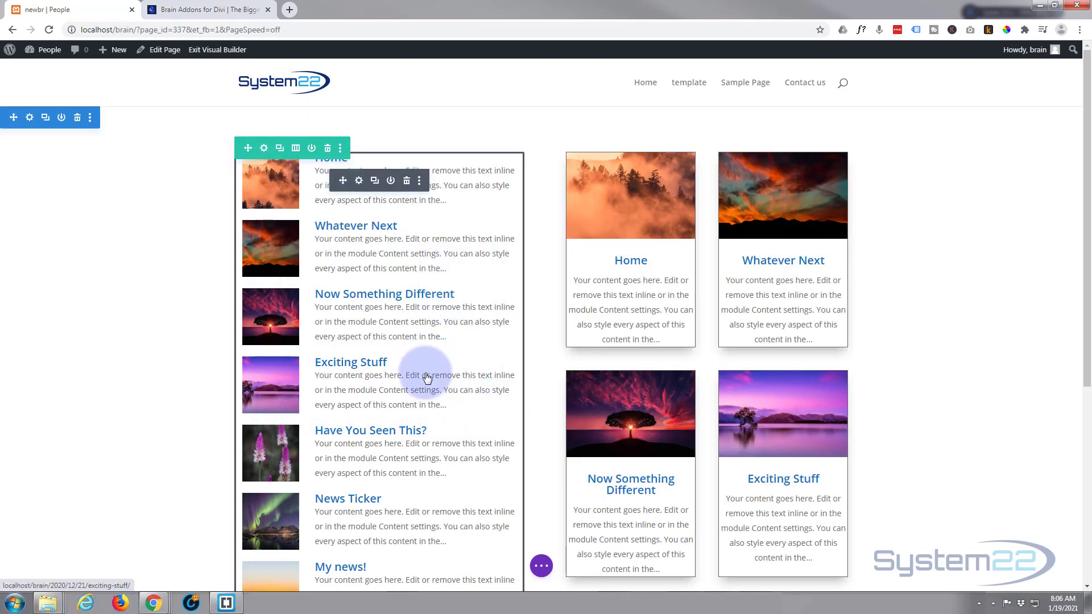
Step: Save the page as a draft and exit the Visual Builder
scroll(930, 317, "down", 2)
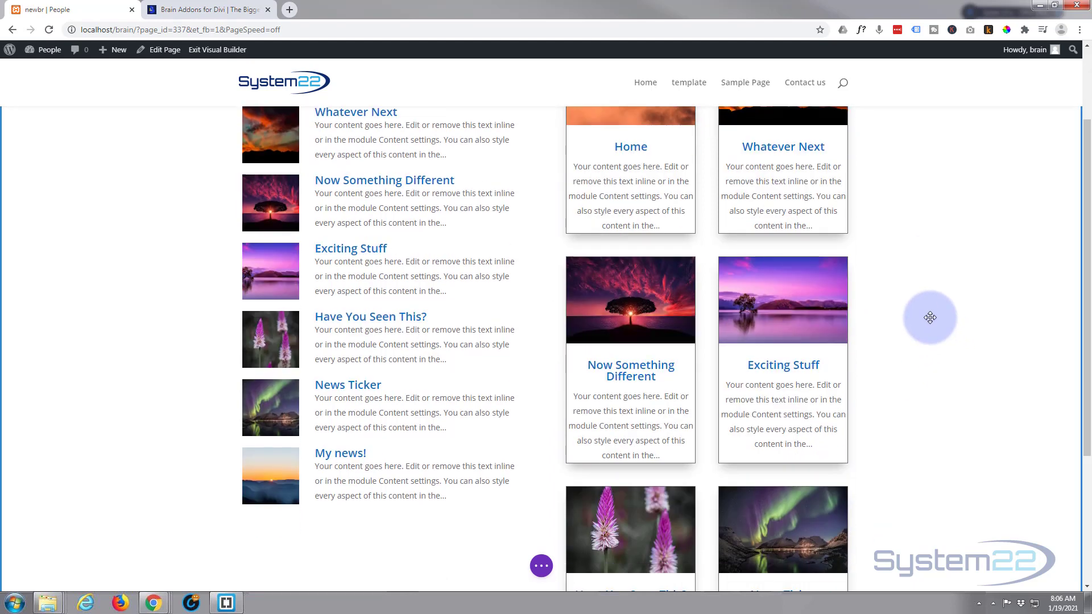
scroll(930, 317, "down", 3)
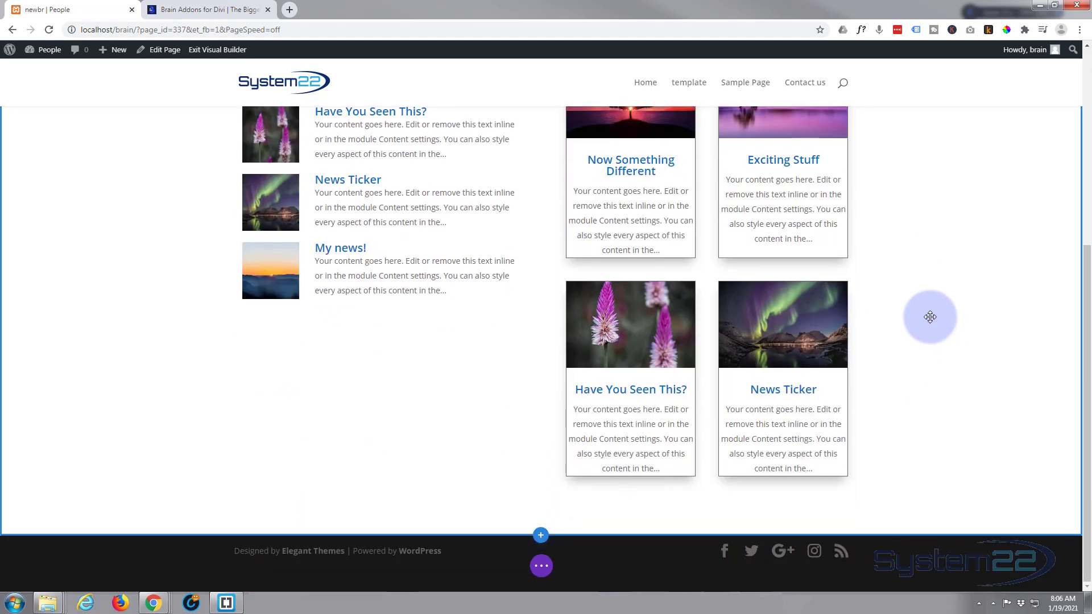
scroll(930, 317, "up", 5)
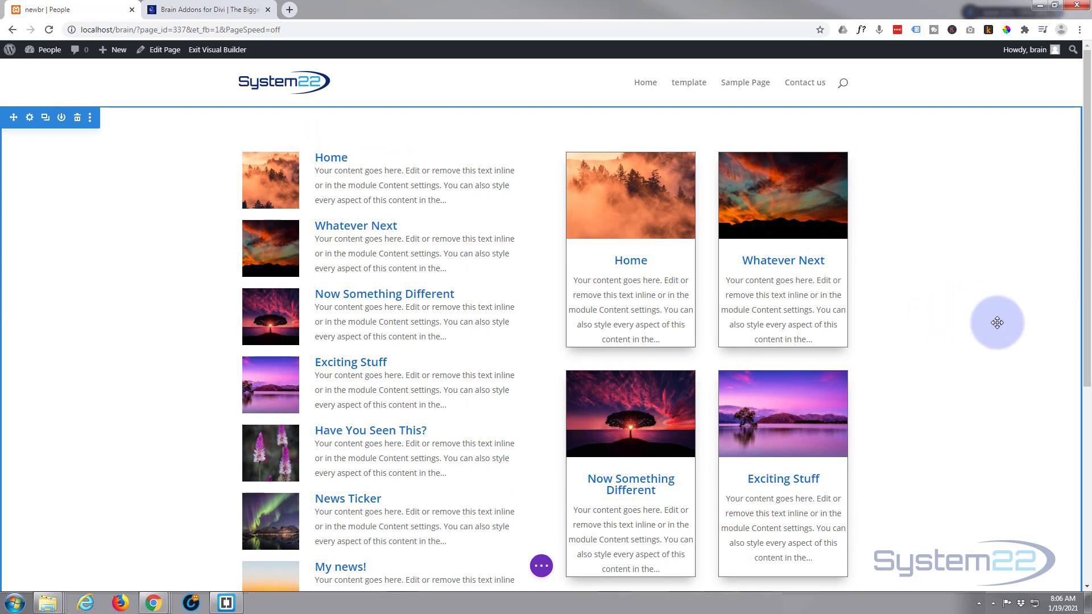
left_click(541, 565)
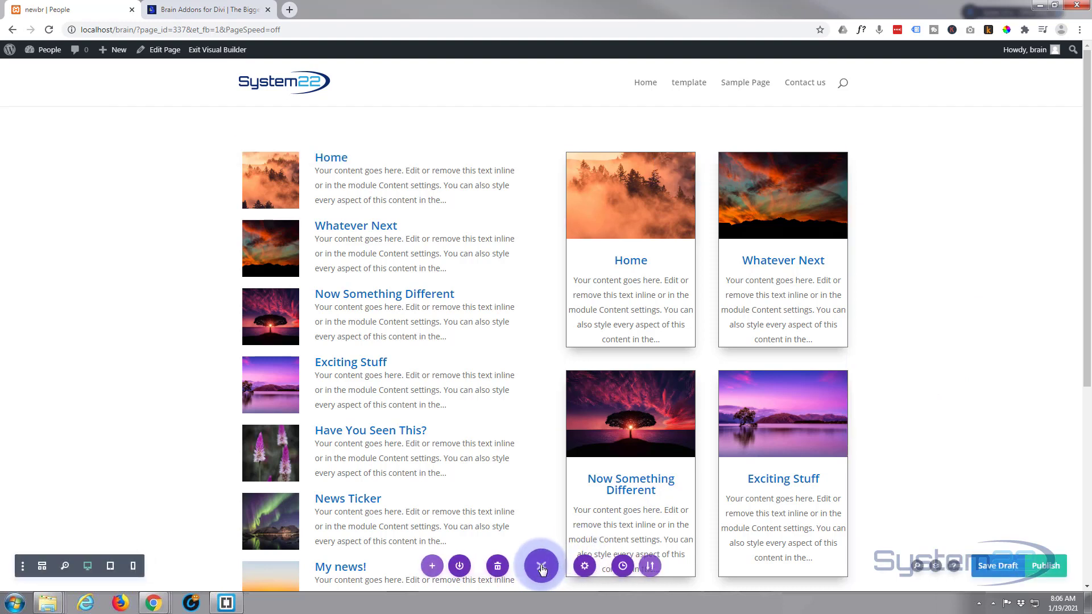
left_click(995, 569)
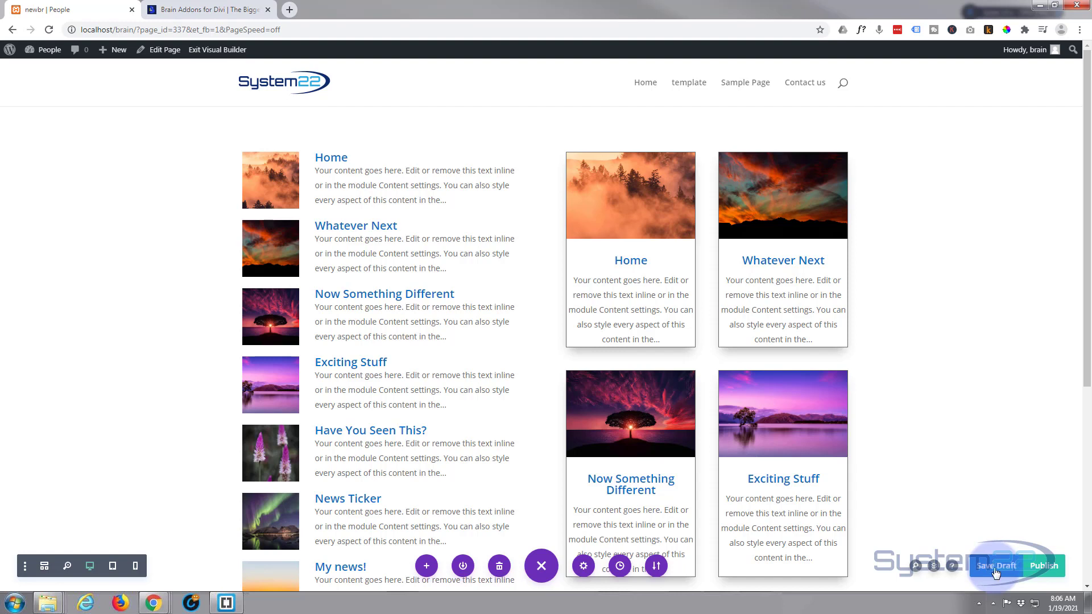
left_click(218, 51)
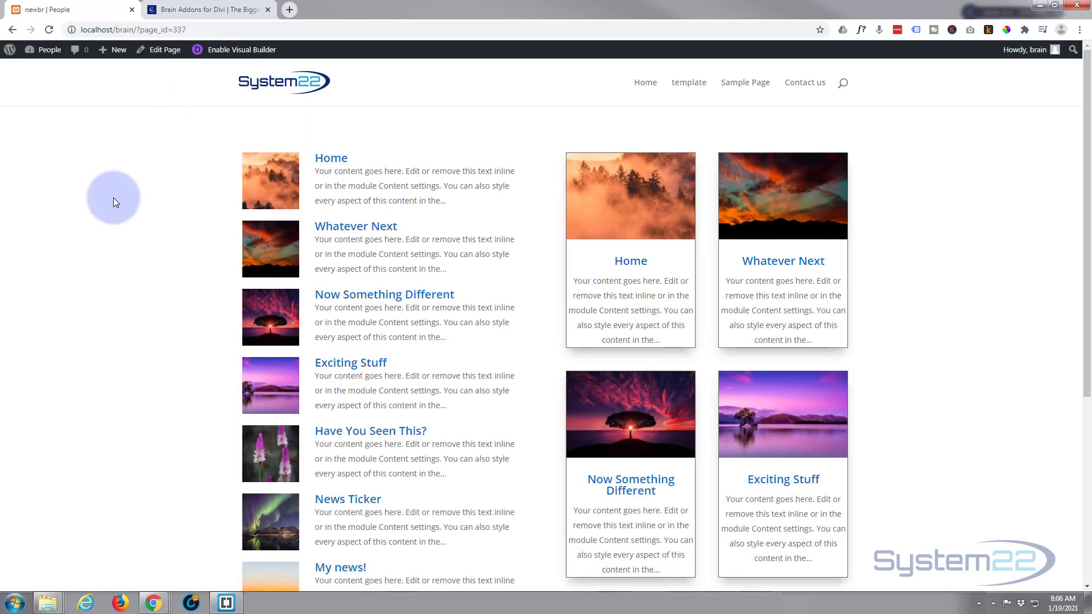
Step: Review both post lists on the live page and briefly view the Brain Addons website tab
scroll(115, 200, "down", 3)
scroll(116, 202, "down", 1)
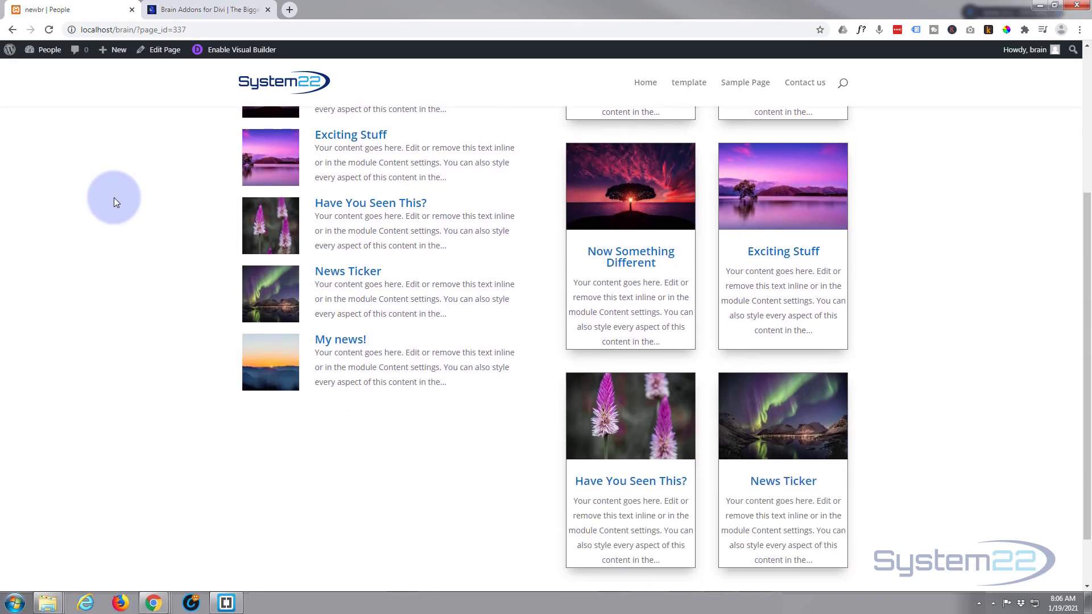
scroll(115, 203, "up", 4)
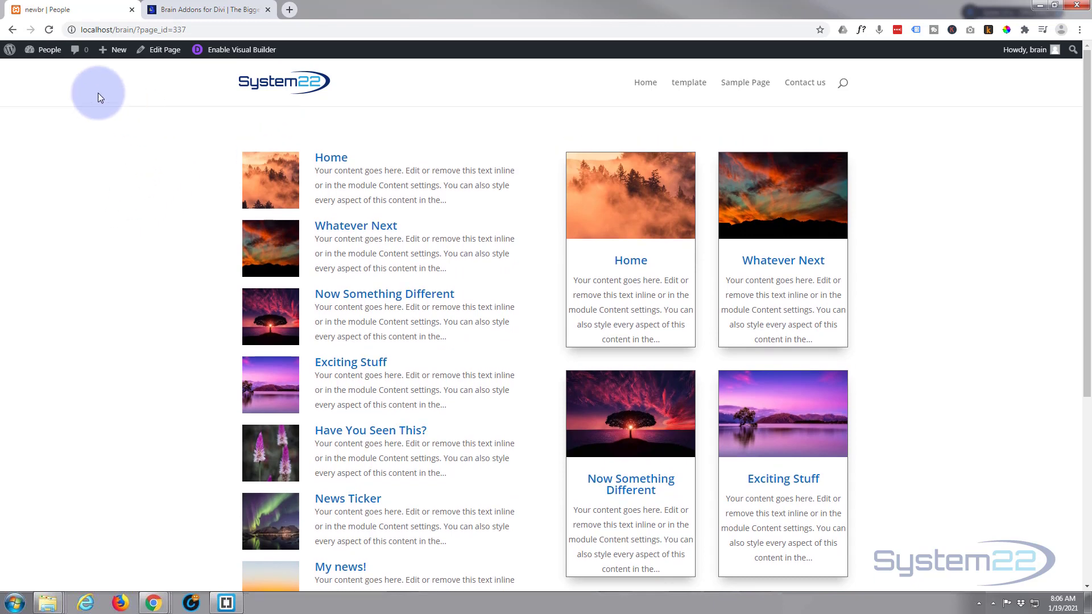
left_click(206, 12)
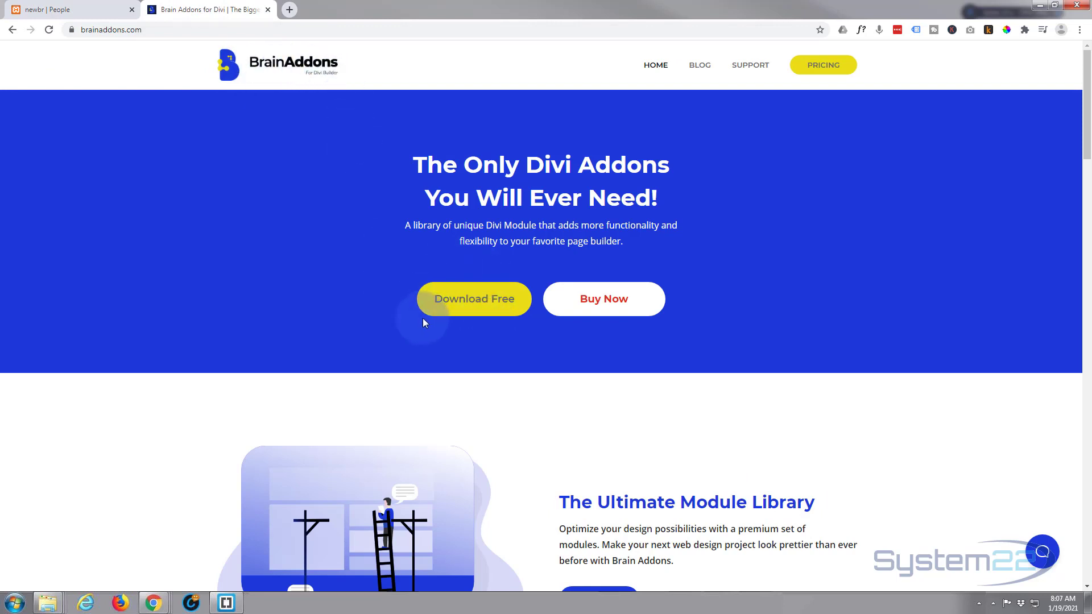
left_click(64, 11)
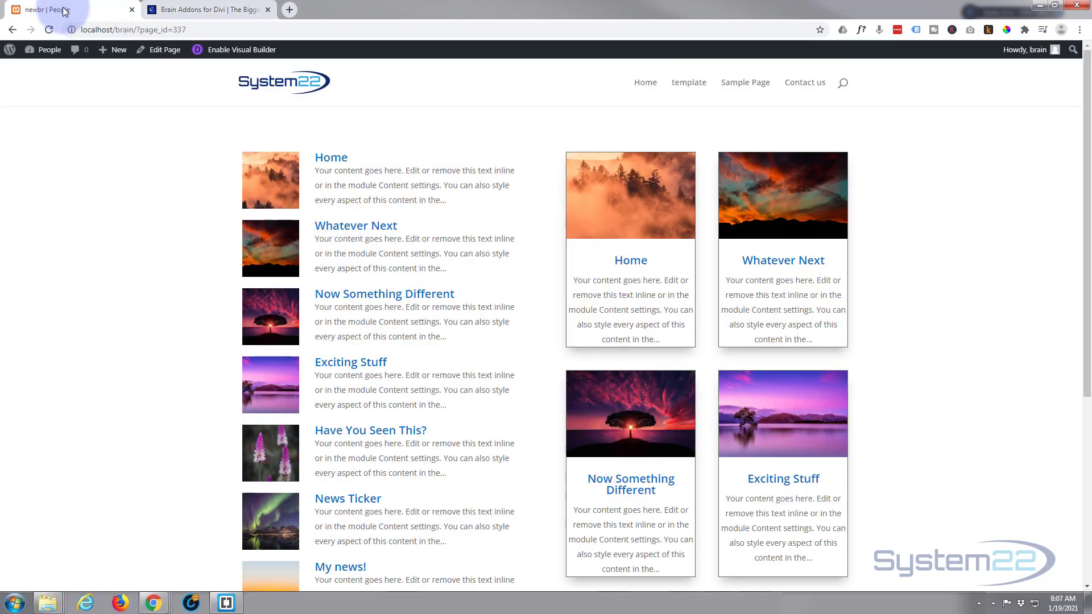